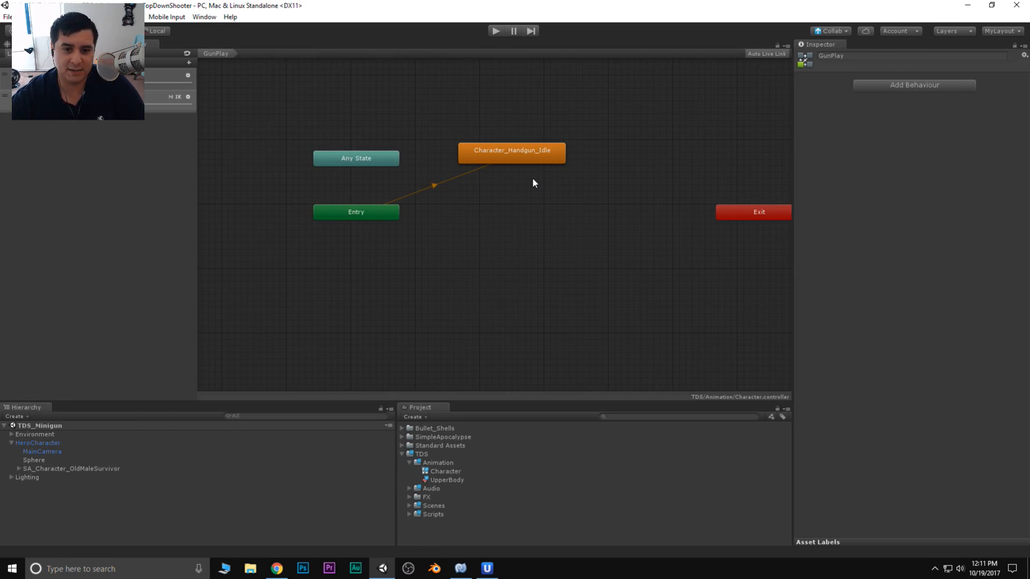
Locate the Animations_IK model in SimpleApocalypse/_Models/Characters/Animator, expand it, and open its animation import settings.
{"action": "left_click", "coordinate": [408, 461]}
{"action": "left_click", "coordinate": [401, 453]}
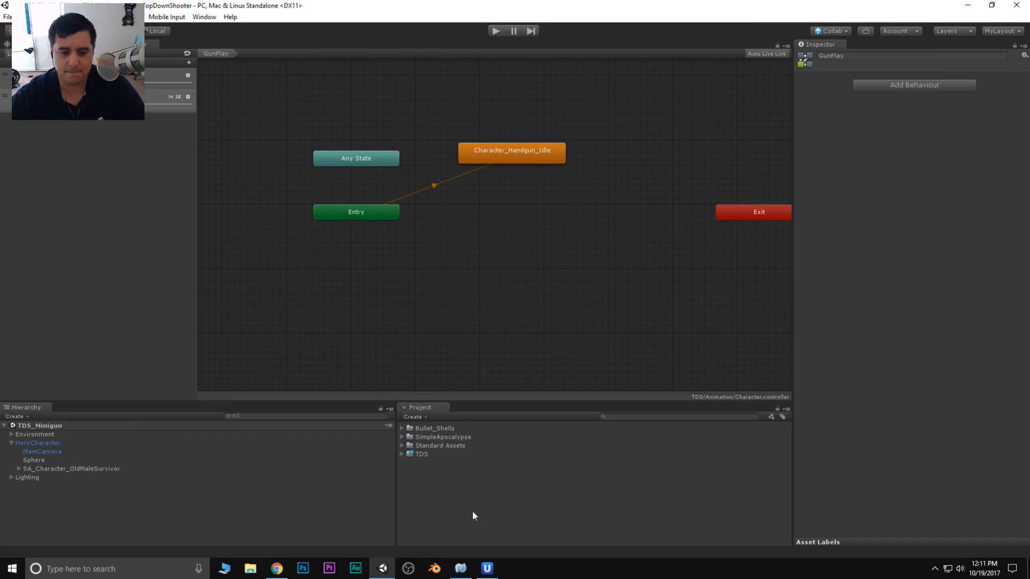
{"action": "left_click", "coordinate": [402, 436]}
{"action": "left_click_drag", "start_coordinate": [439, 402], "coordinate": [438, 239]}
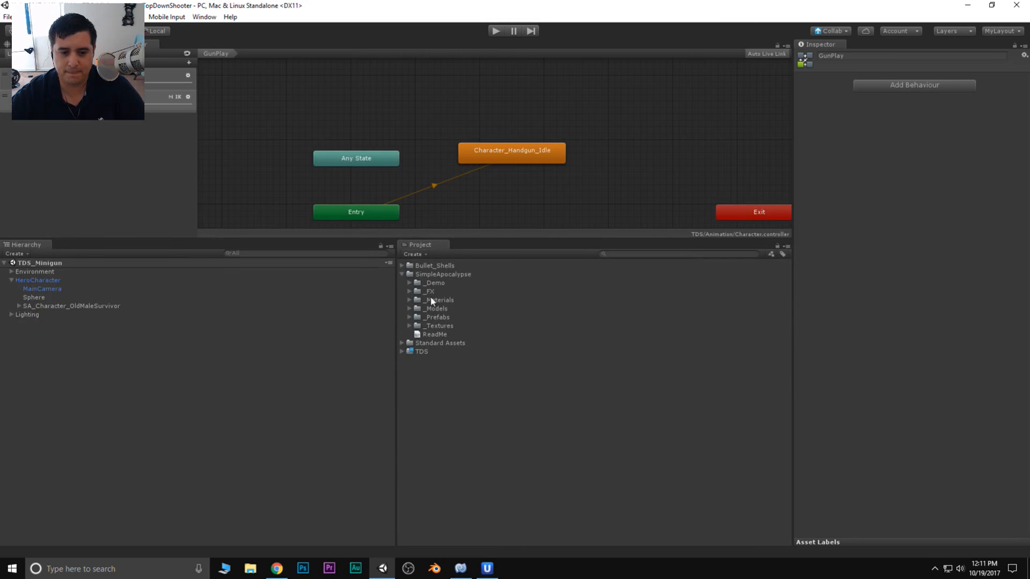
{"action": "left_click", "coordinate": [410, 309]}
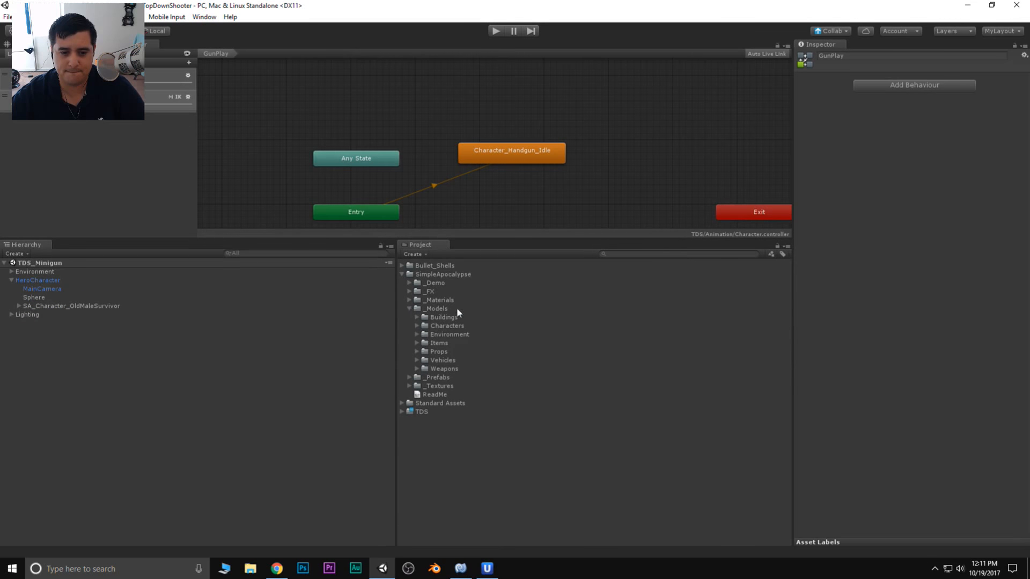
{"action": "left_click", "coordinate": [417, 326]}
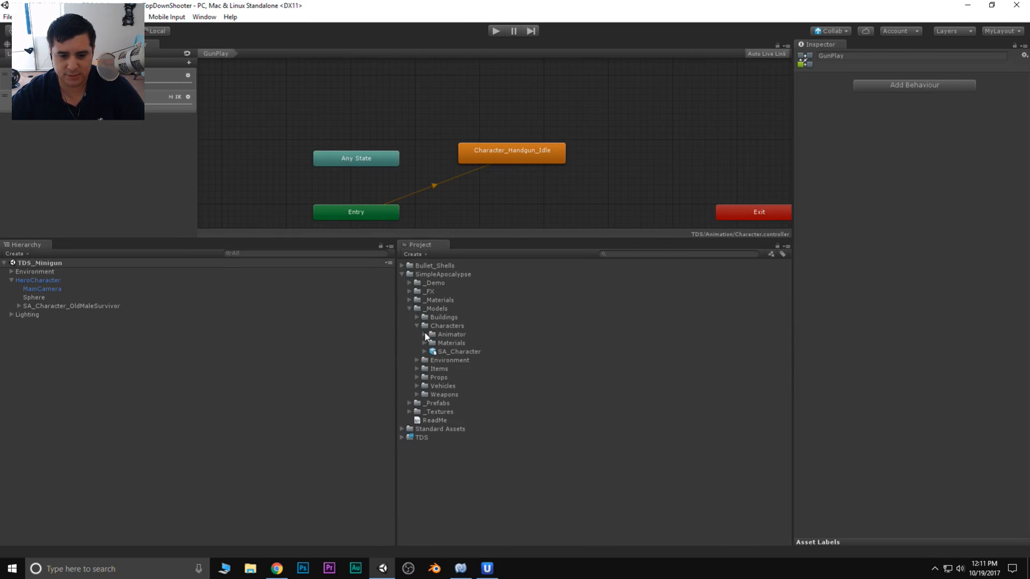
{"action": "left_click", "coordinate": [424, 335]}
{"action": "left_click", "coordinate": [479, 351]}
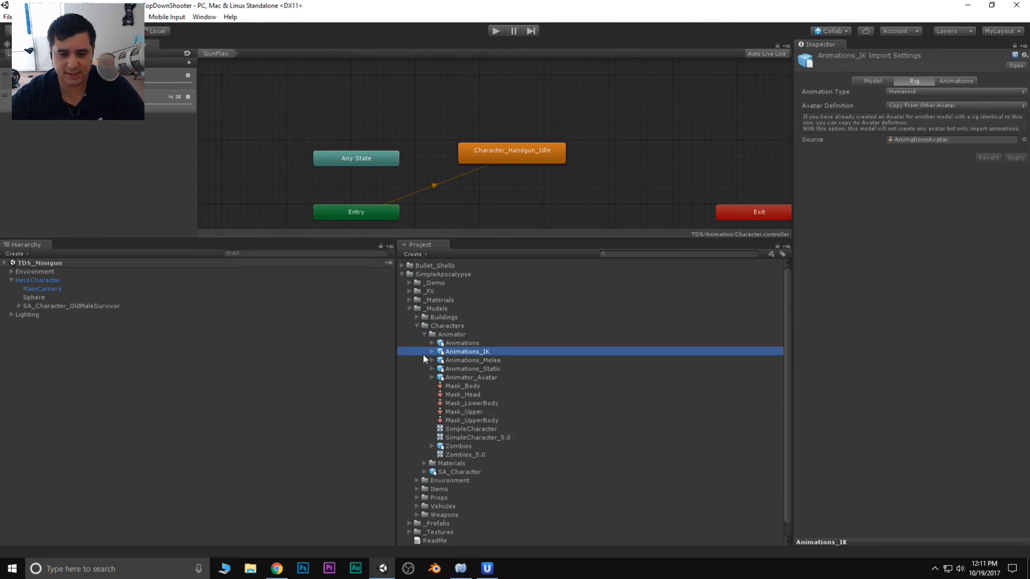
{"action": "left_click", "coordinate": [432, 351]}
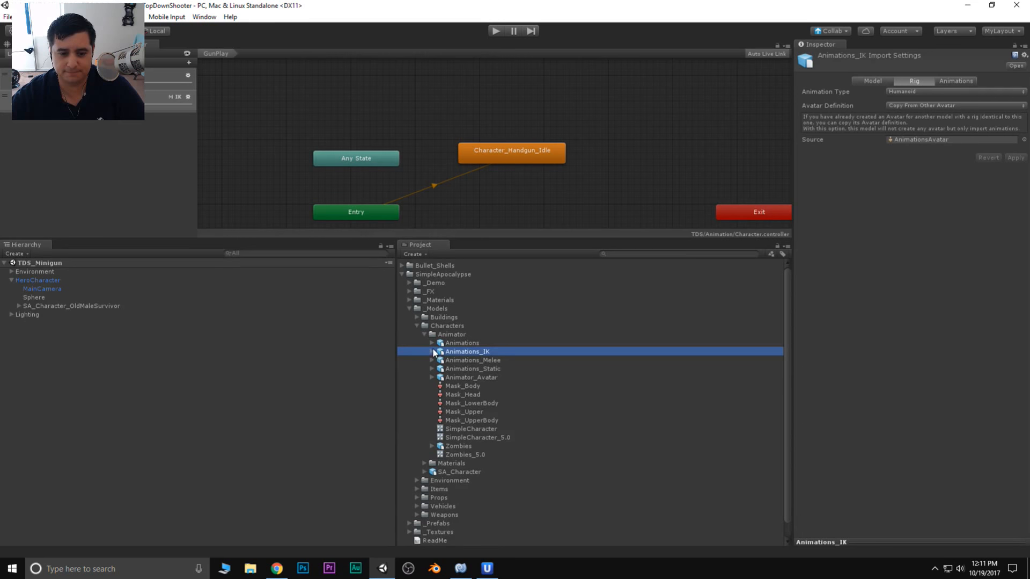
{"action": "left_click", "coordinate": [957, 80]}
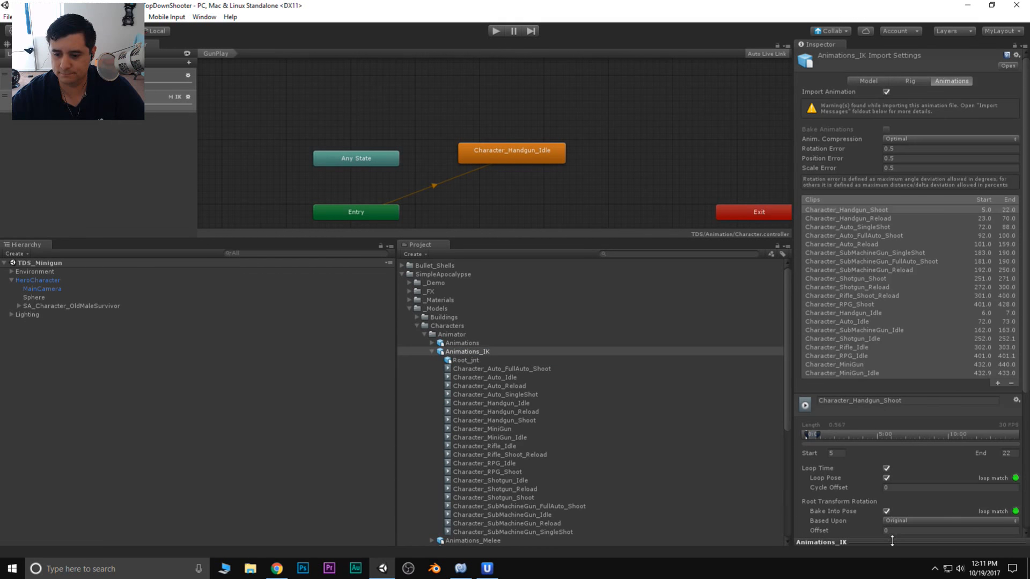
Preview the Character_MiniGun and Character_MiniGun_Idle clips of Animations_IK.
{"action": "left_click", "coordinate": [872, 542]}
{"action": "left_click_drag", "start_coordinate": [871, 473], "coordinate": [872, 270]}
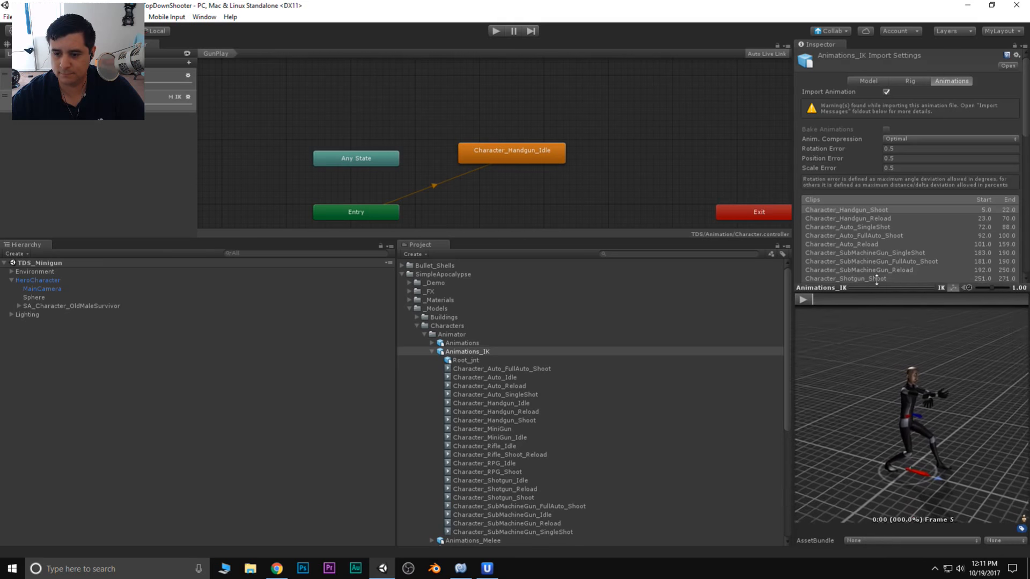
{"action": "scroll", "coordinate": [894, 210], "scroll_direction": "down", "scroll_amount": 3}
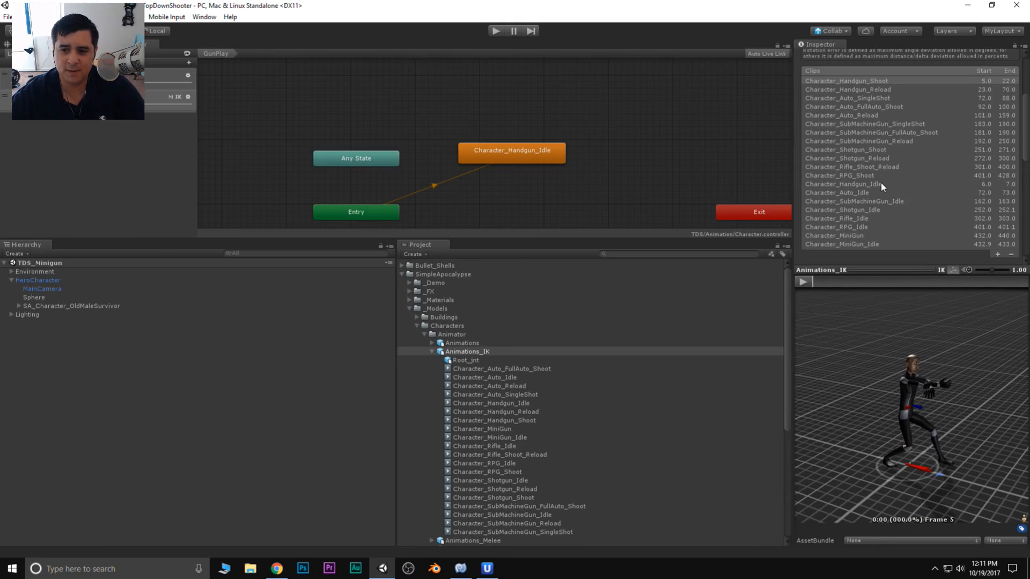
{"action": "left_click", "coordinate": [854, 235]}
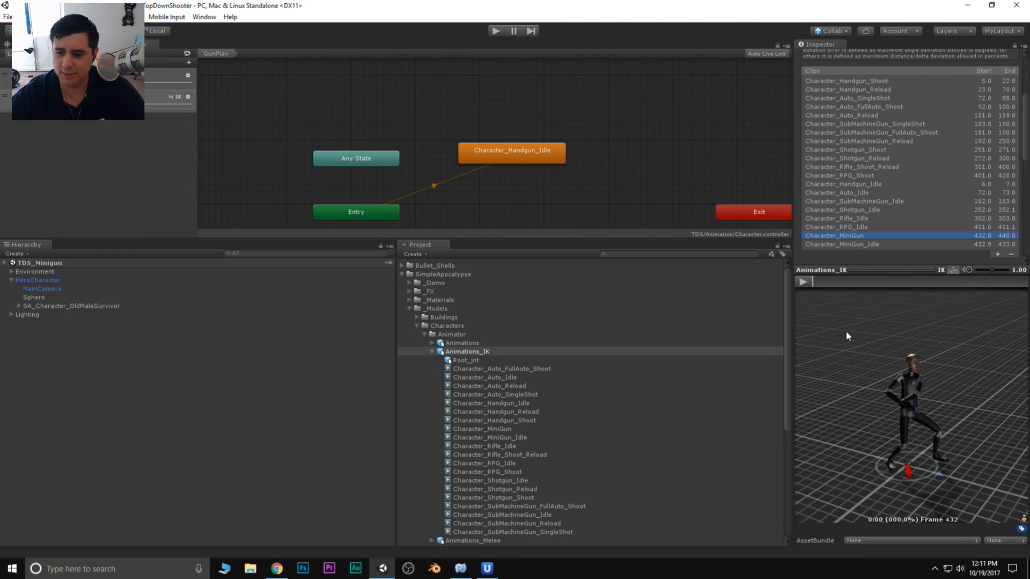
{"action": "left_click_drag", "start_coordinate": [846, 331], "coordinate": [900, 417]}
{"action": "left_click", "coordinate": [808, 282]}
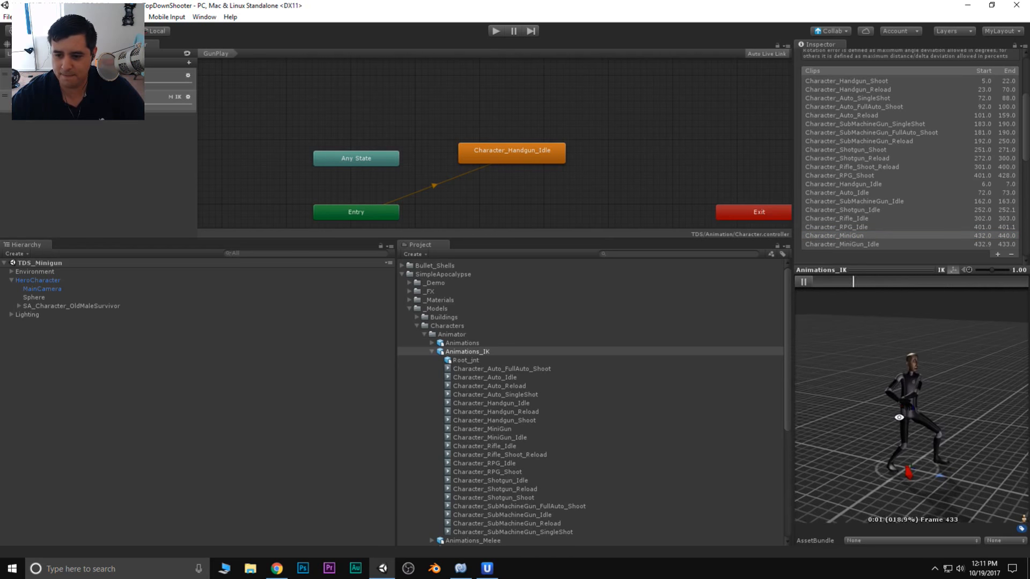
{"action": "left_click", "coordinate": [873, 245]}
{"action": "mouse_move", "coordinate": [962, 400]}
{"action": "left_mouse_down"}
{"action": "mouse_move", "coordinate": [894, 396]}
{"action": "mouse_move", "coordinate": [943, 394]}
{"action": "left_mouse_up"}
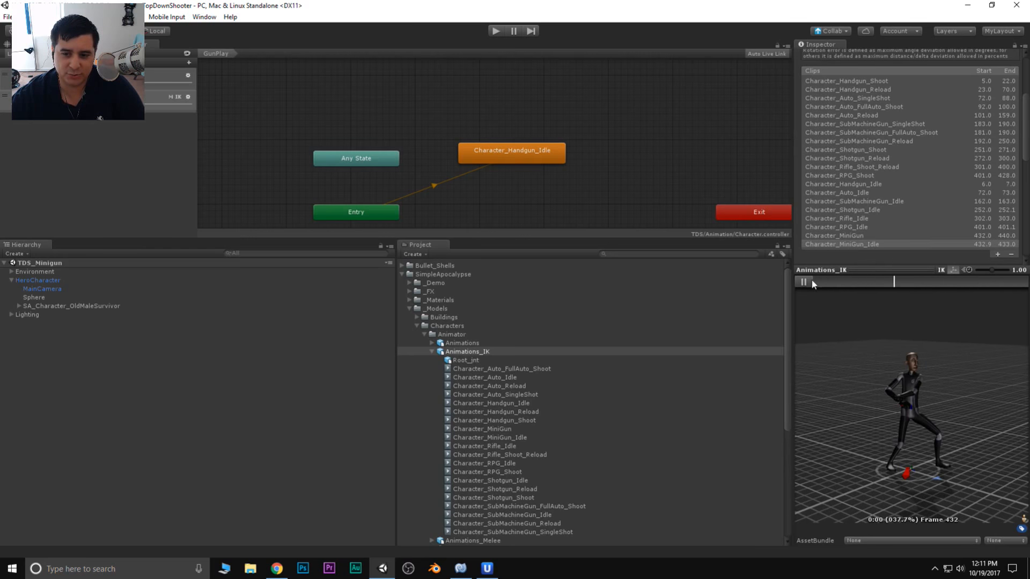
Replay the Character_MiniGun clip, examining the character's pose up close from another angle, and stop the playback.
{"action": "left_click", "coordinate": [828, 235]}
{"action": "left_click", "coordinate": [804, 268]}
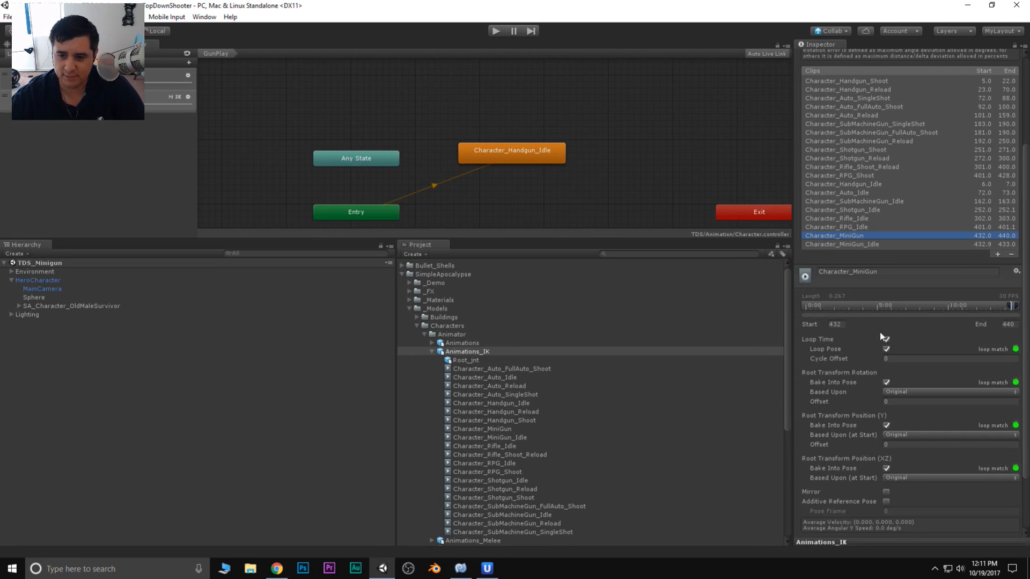
{"action": "left_click", "coordinate": [872, 542]}
{"action": "left_click", "coordinate": [803, 352]}
{"action": "left_click_drag", "start_coordinate": [885, 396], "coordinate": [828, 367]}
{"action": "left_click_drag", "start_coordinate": [893, 342], "coordinate": [892, 298]}
{"action": "left_click_drag", "start_coordinate": [879, 398], "coordinate": [923, 413]}
{"action": "middle_click_drag", "start_coordinate": [923, 413], "coordinate": [920, 400]}
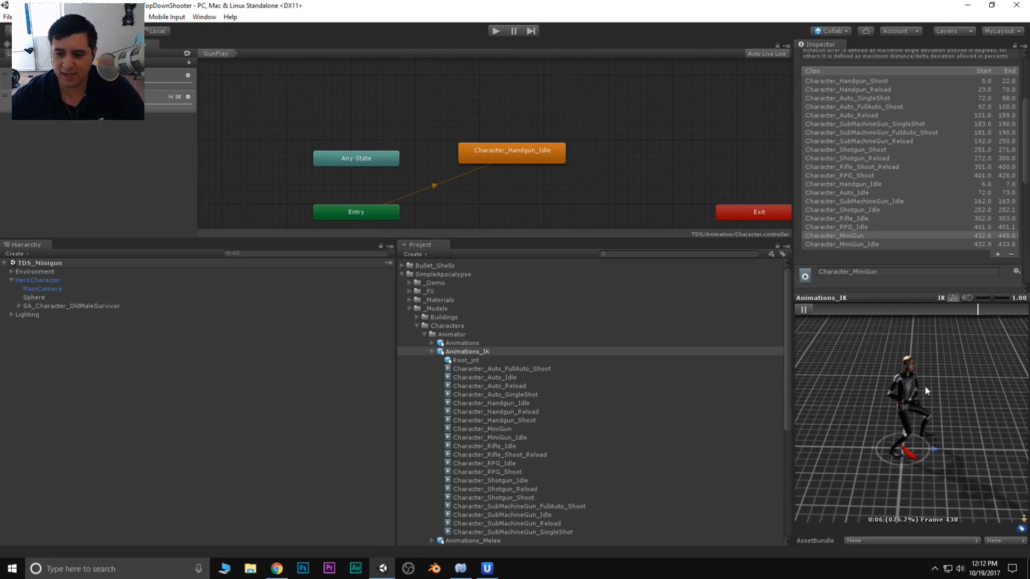
{"action": "mouse_move", "coordinate": [924, 378]}
{"action": "middle_mouse_down"}
{"action": "mouse_move", "coordinate": [914, 349]}
{"action": "mouse_move", "coordinate": [924, 397]}
{"action": "middle_mouse_up"}
{"action": "scroll", "coordinate": [914, 341], "scroll_direction": "up", "scroll_amount": 5}
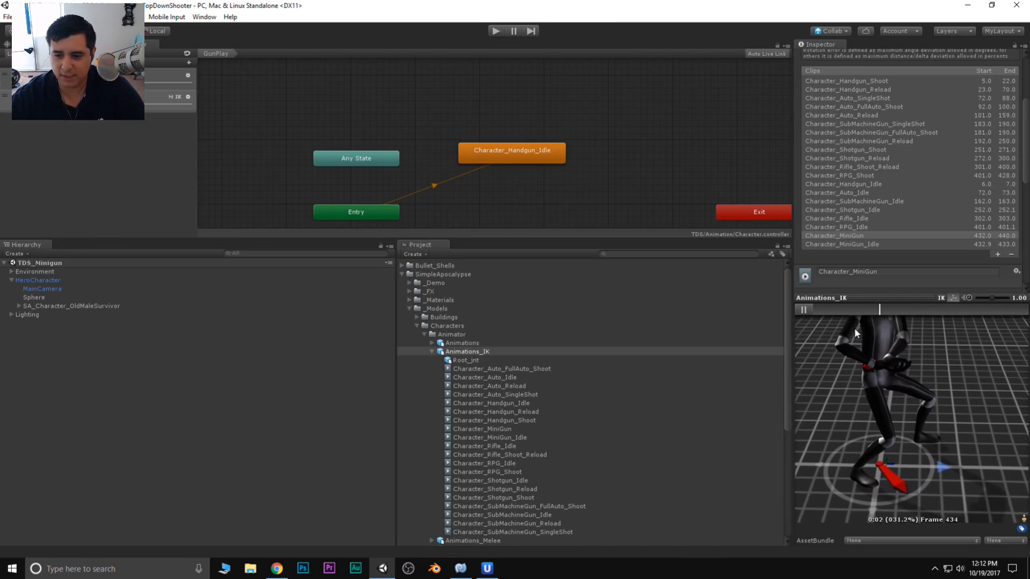
{"action": "middle_click_drag", "start_coordinate": [933, 332], "coordinate": [908, 368]}
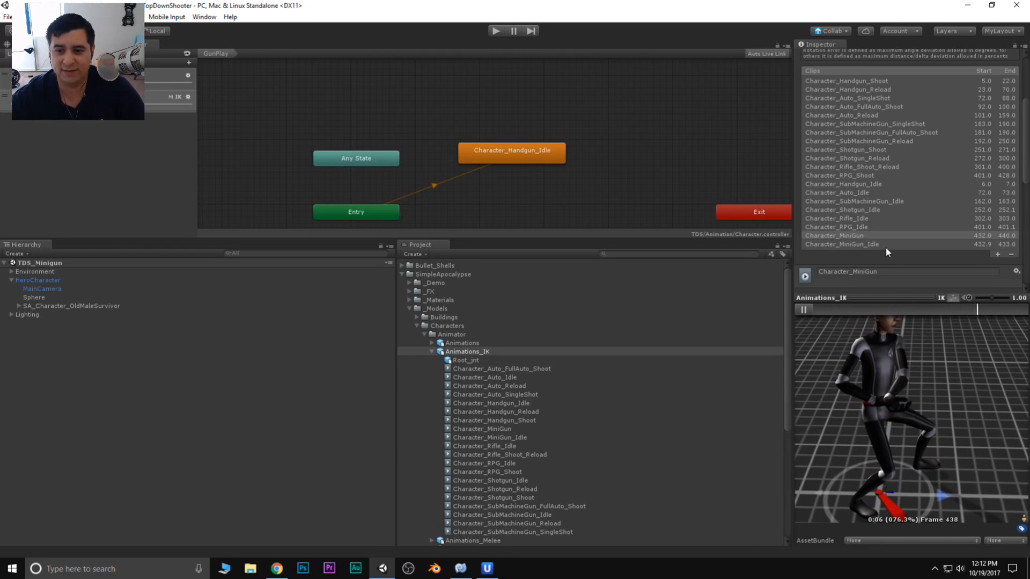
{"action": "left_click", "coordinate": [804, 310]}
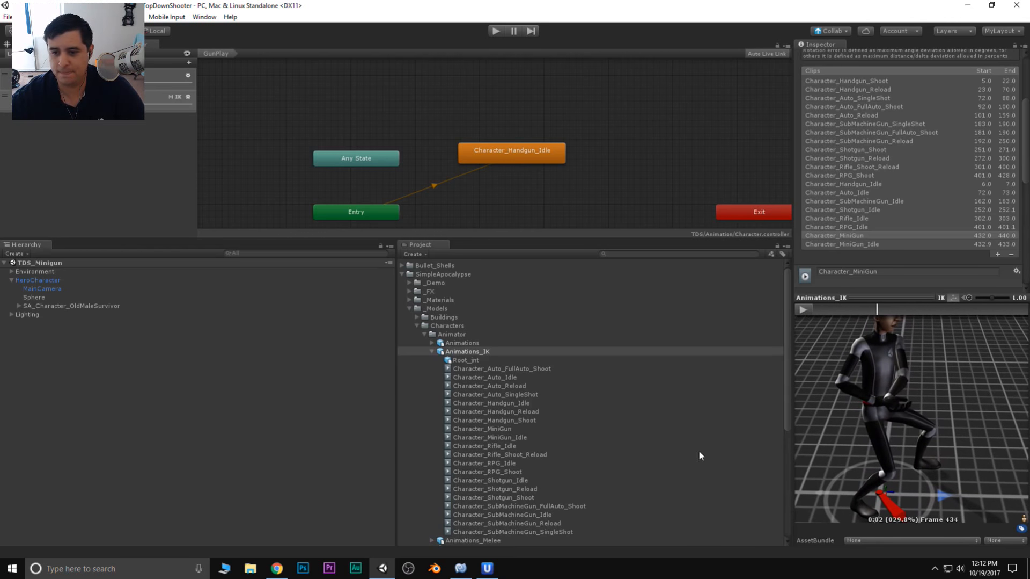
Add the Character_MiniGun_Idle clip as a state in the GunPlay animator layer.
{"action": "middle_click_drag", "start_coordinate": [548, 183], "coordinate": [538, 133]}
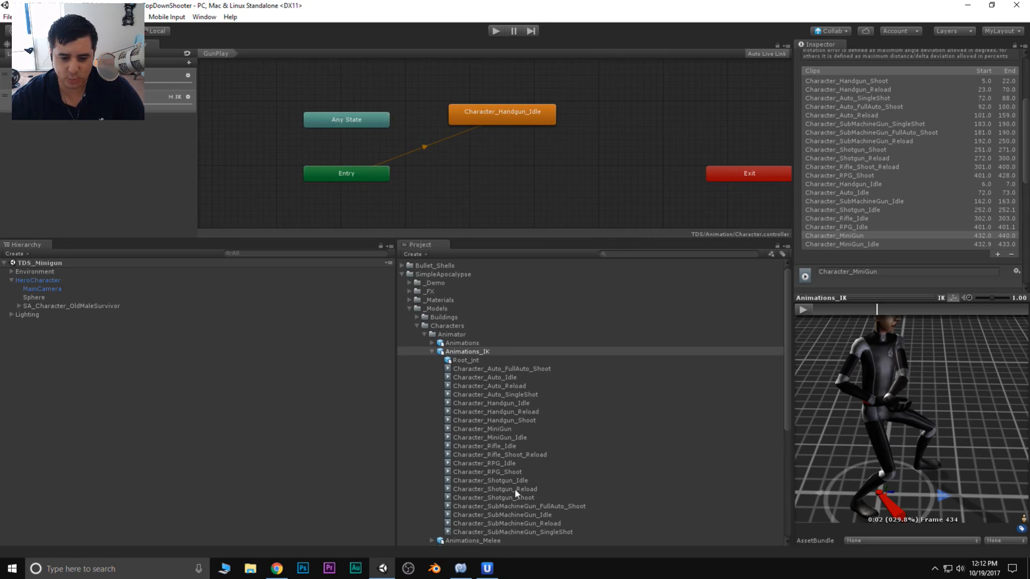
{"action": "scroll", "coordinate": [499, 490], "scroll_direction": "down", "scroll_amount": 3}
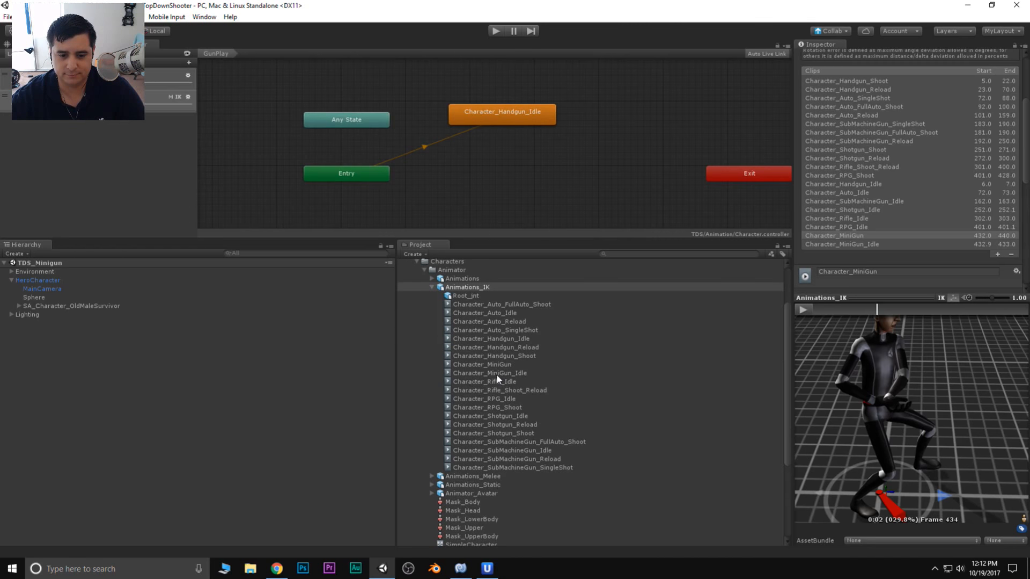
{"action": "left_click_drag", "start_coordinate": [497, 375], "coordinate": [478, 140]}
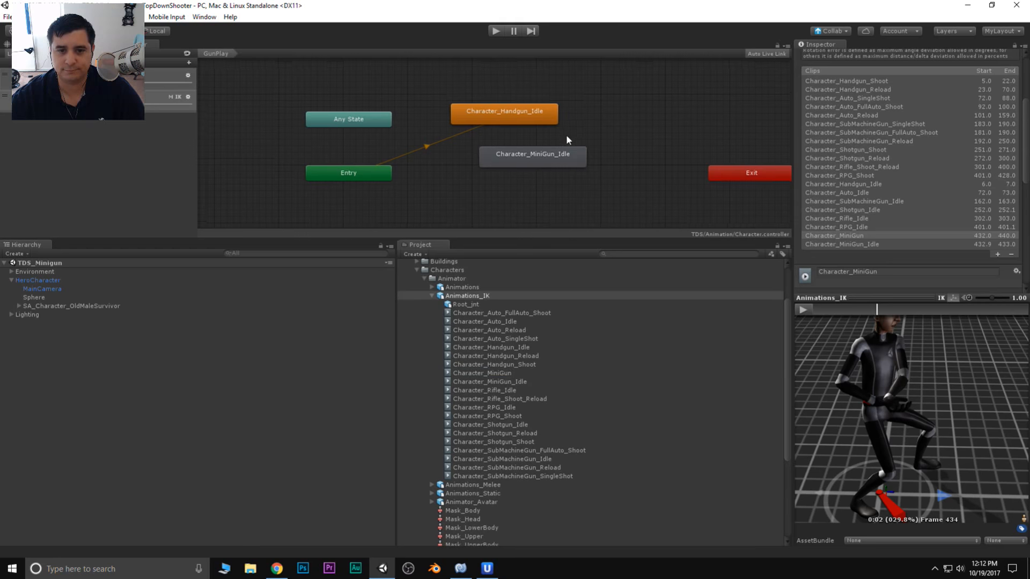
{"action": "middle_click_drag", "start_coordinate": [567, 136], "coordinate": [588, 202]}
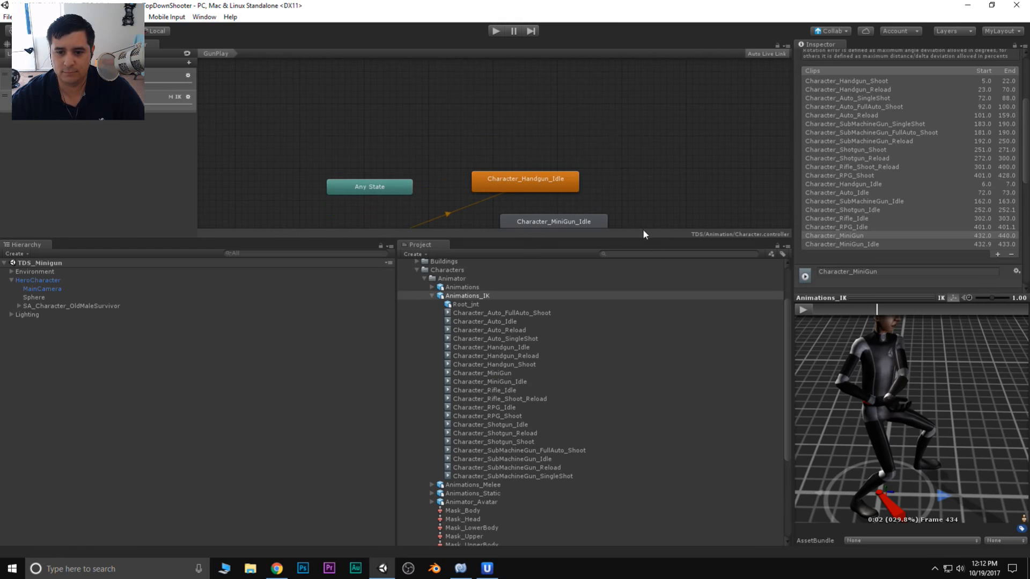
Delete the Character_Handgun_Idle state and move the Character_MiniGun_Idle state higher in the enlarged animator graph.
{"action": "left_click_drag", "start_coordinate": [644, 238], "coordinate": [647, 387]}
{"action": "middle_click_drag", "start_coordinate": [653, 221], "coordinate": [661, 171]}
{"action": "left_click_drag", "start_coordinate": [546, 128], "coordinate": [575, 120]}
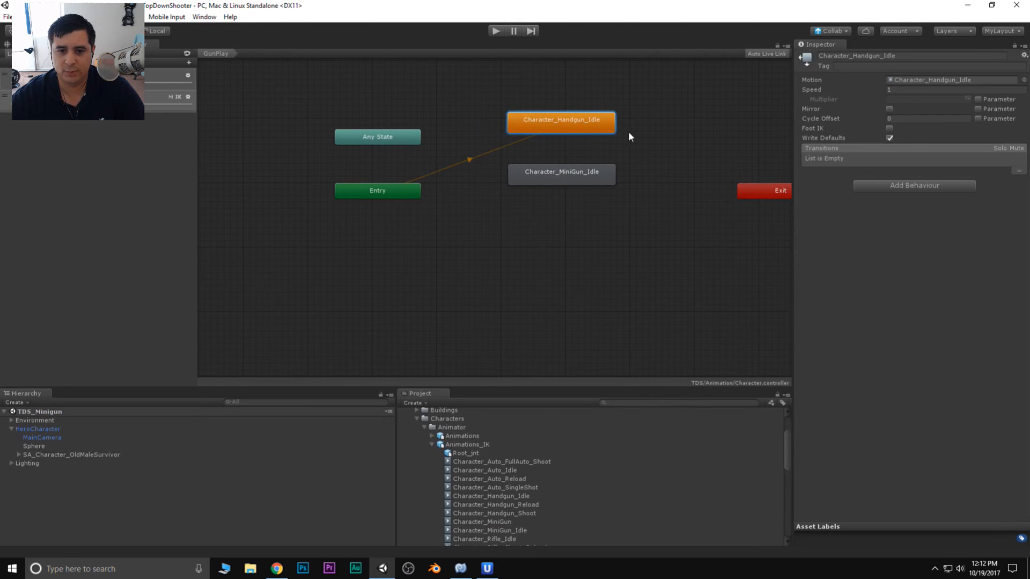
{"action": "middle_click_drag", "start_coordinate": [629, 136], "coordinate": [540, 177]}
{"action": "key", "text": "Delete"}
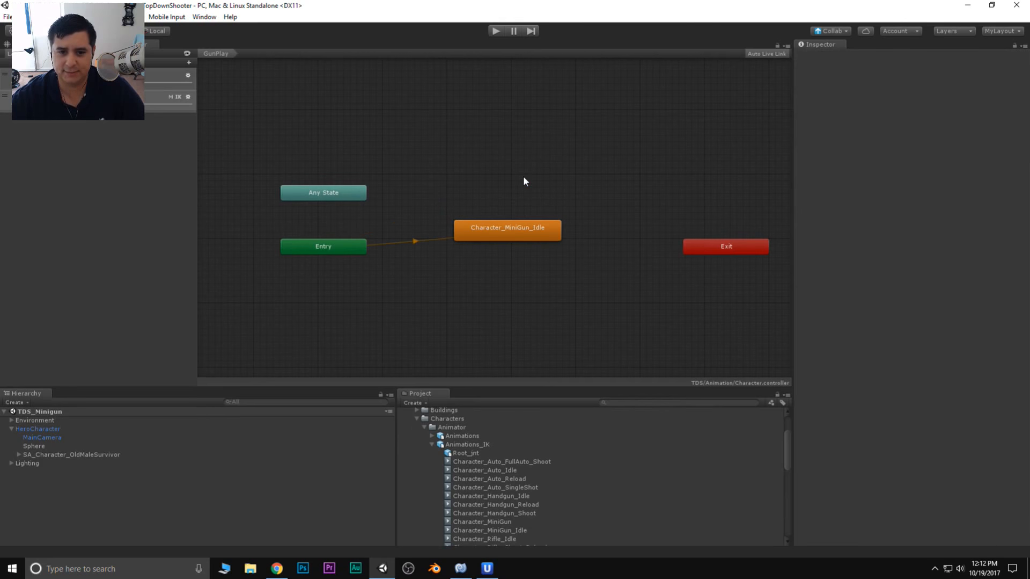
{"action": "left_click_drag", "start_coordinate": [513, 228], "coordinate": [512, 175]}
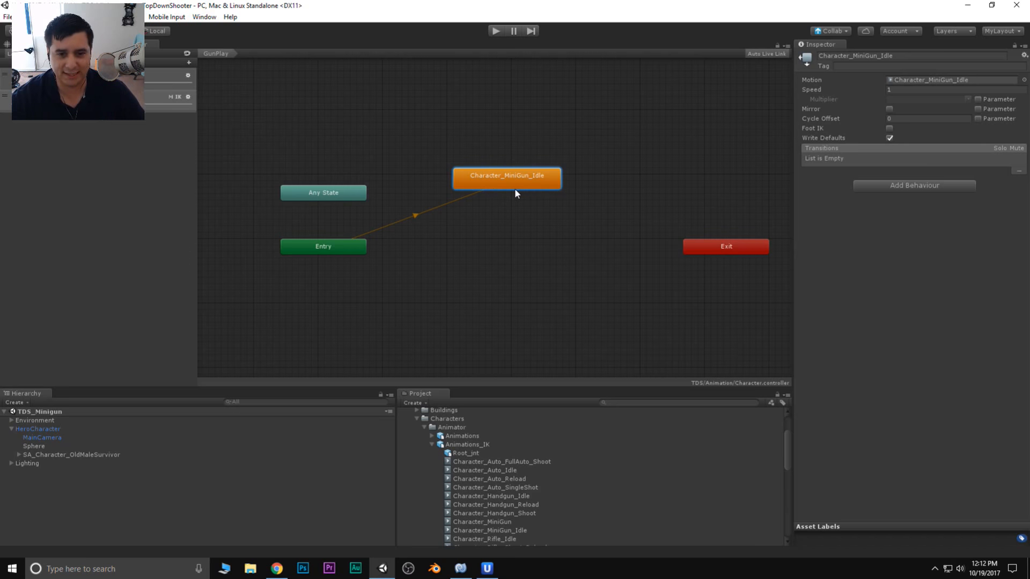
Check the Movement layer's state graph and return to the GunPlay layer.
{"action": "left_click", "coordinate": [86, 79]}
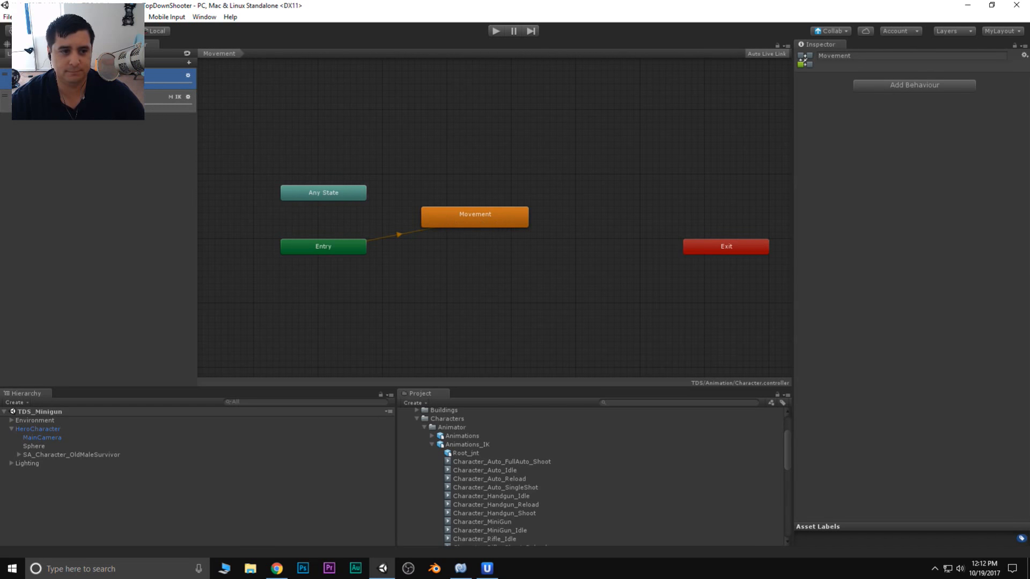
{"action": "left_click", "coordinate": [86, 100]}
{"action": "middle_click_drag", "start_coordinate": [499, 151], "coordinate": [509, 130]}
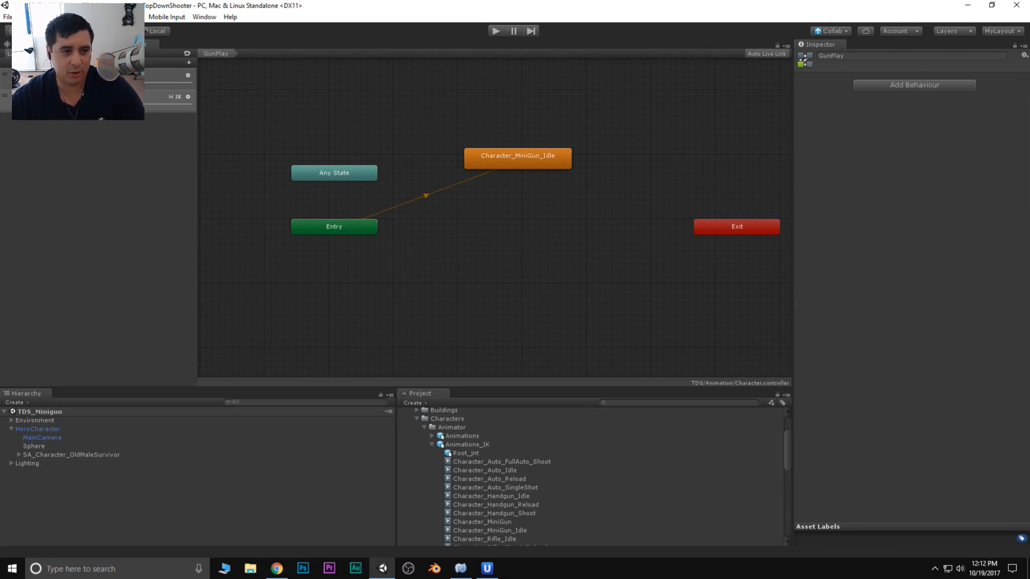
Switch to the scene and select HeroCharacter for a closer look.
{"action": "left_click", "coordinate": [21, 45]}
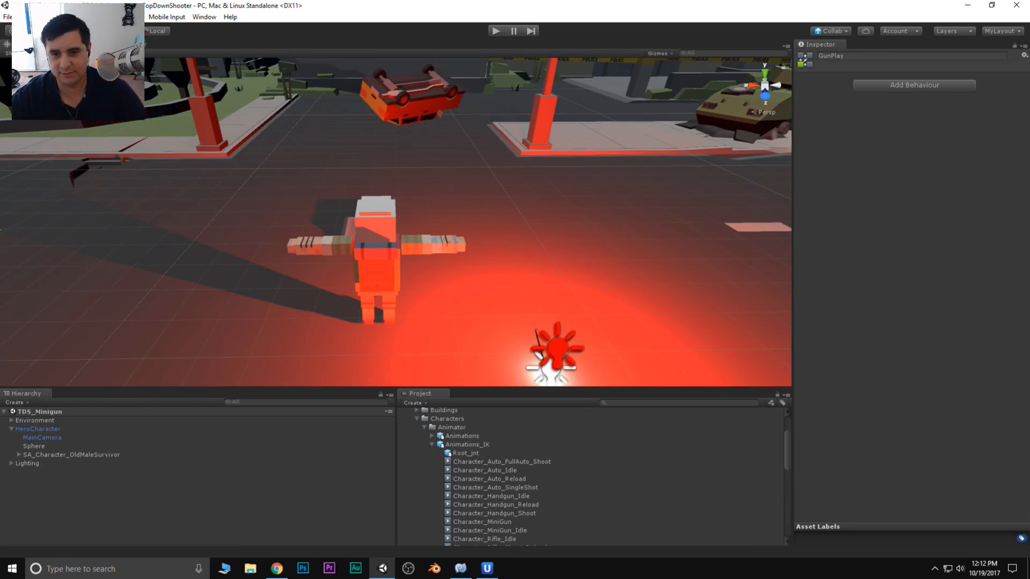
{"action": "middle_click_drag", "start_coordinate": [380, 268], "coordinate": [479, 201]}
{"action": "scroll", "coordinate": [466, 165], "scroll_direction": "up", "scroll_amount": 3}
{"action": "left_click", "coordinate": [55, 428]}
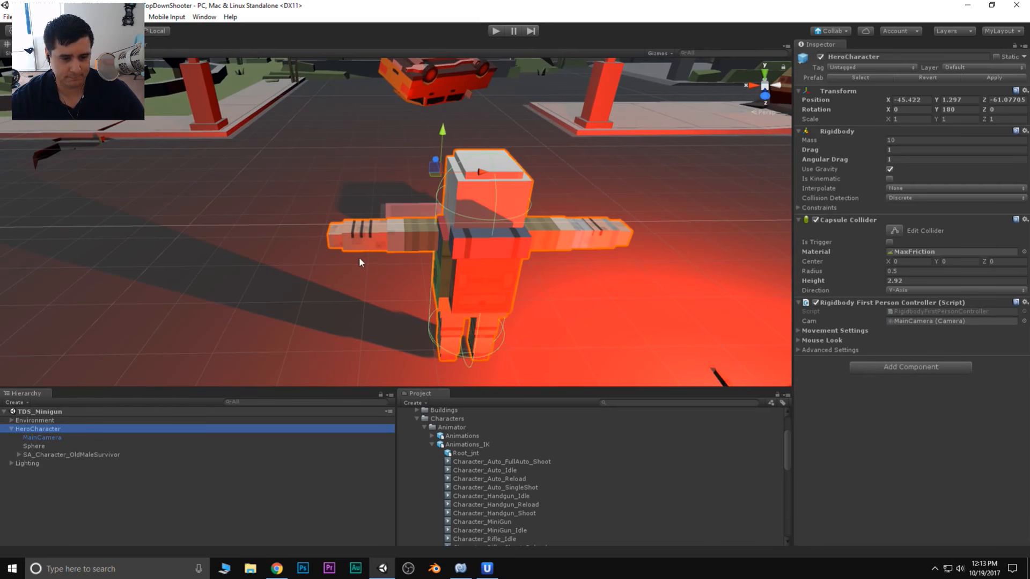
{"action": "middle_click_drag", "start_coordinate": [593, 172], "coordinate": [370, 215]}
Run the game and walk the character around the street to test the new idle pose.
{"action": "left_click", "coordinate": [497, 33]}
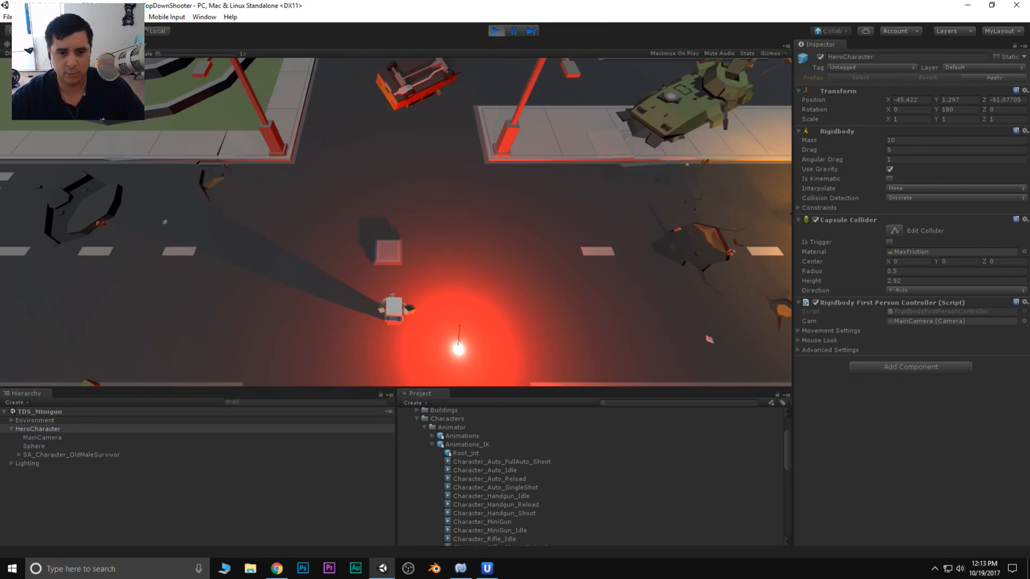
{"action": "key", "text": "d"}
{"action": "key", "text": "d"}
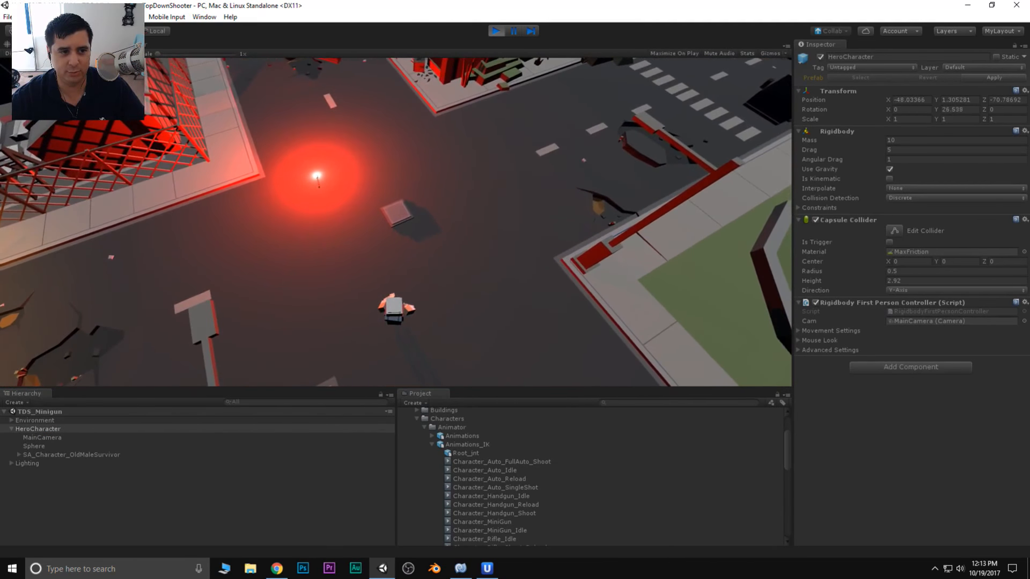
Arrange the Scene and Game views side by side at roughly equal width, with the scene closer on the character.
{"action": "left_click_drag", "start_coordinate": [24, 44], "coordinate": [48, 179]}
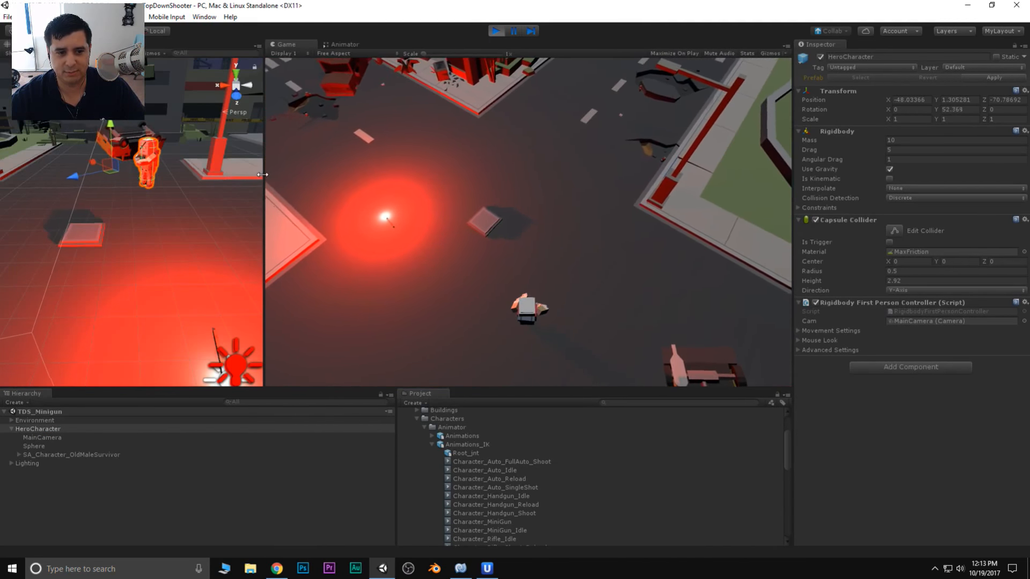
{"action": "left_click_drag", "start_coordinate": [265, 188], "coordinate": [406, 204]}
{"action": "scroll", "coordinate": [273, 120], "scroll_direction": "up", "scroll_amount": 5}
{"action": "middle_click_drag", "start_coordinate": [273, 121], "coordinate": [270, 250]}
{"action": "scroll", "coordinate": [270, 250], "scroll_direction": "up", "scroll_amount": 3}
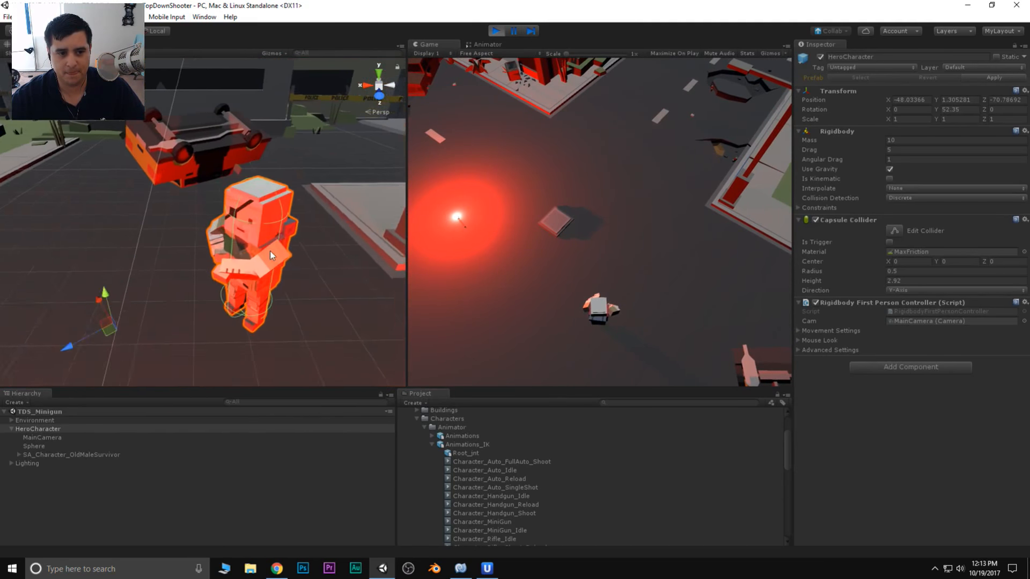
Examine the running character's minigun arm pose up close from several angles in the scene.
{"action": "right_click_drag", "start_coordinate": [271, 250], "coordinate": [344, 303]}
{"action": "middle_click_drag", "start_coordinate": [172, 257], "coordinate": [292, 232]}
{"action": "right_click_drag", "start_coordinate": [92, 305], "coordinate": [230, 258]}
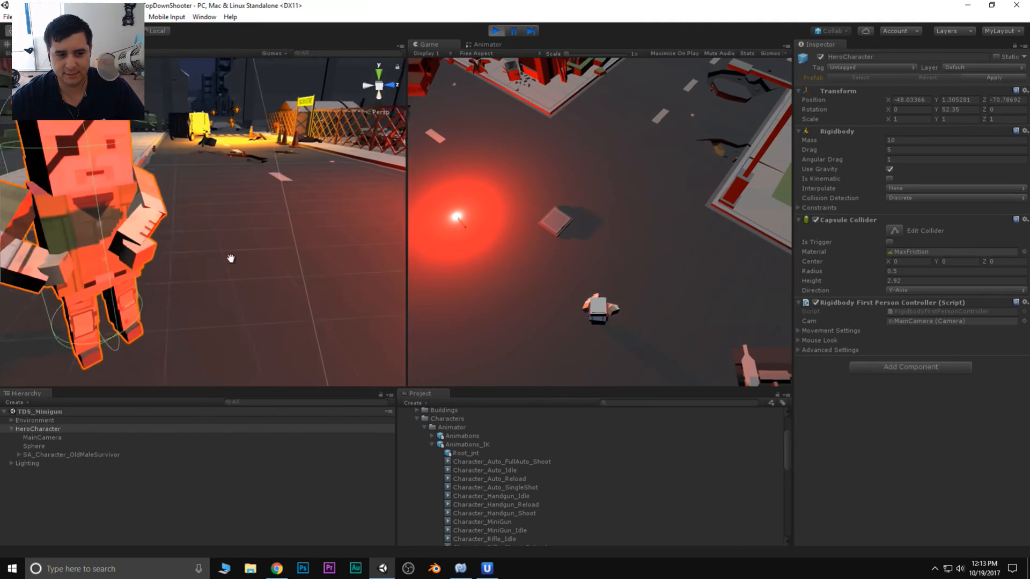
{"action": "middle_click_drag", "start_coordinate": [230, 257], "coordinate": [322, 257]}
{"action": "right_click_drag", "start_coordinate": [215, 252], "coordinate": [250, 257]}
{"action": "middle_click_drag", "start_coordinate": [250, 257], "coordinate": [230, 236]}
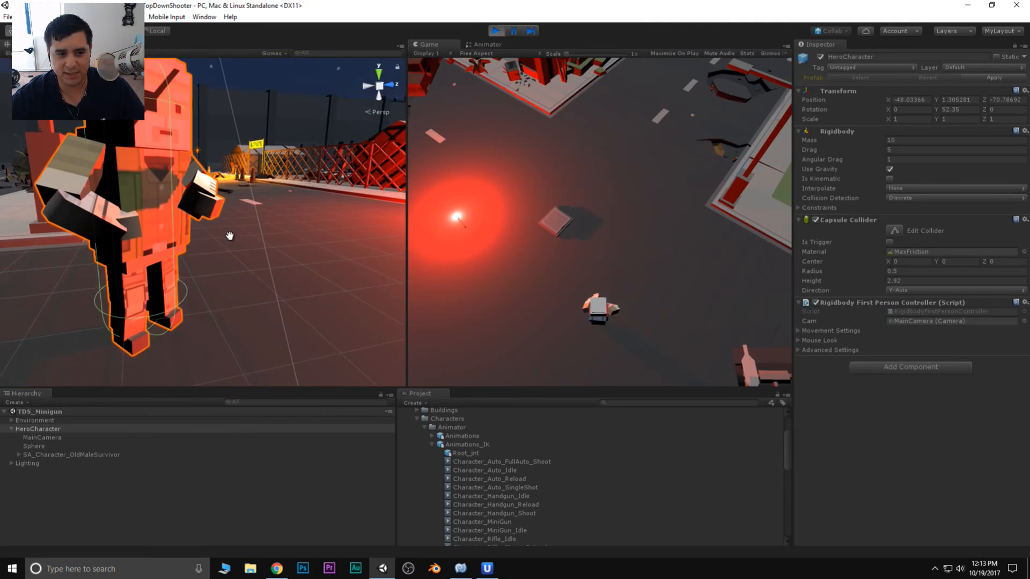
Walk and turn the character around the street in the running game to check the minigun pose, and stop play mode.
{"action": "left_click", "coordinate": [669, 313]}
{"action": "key", "text": "w"}
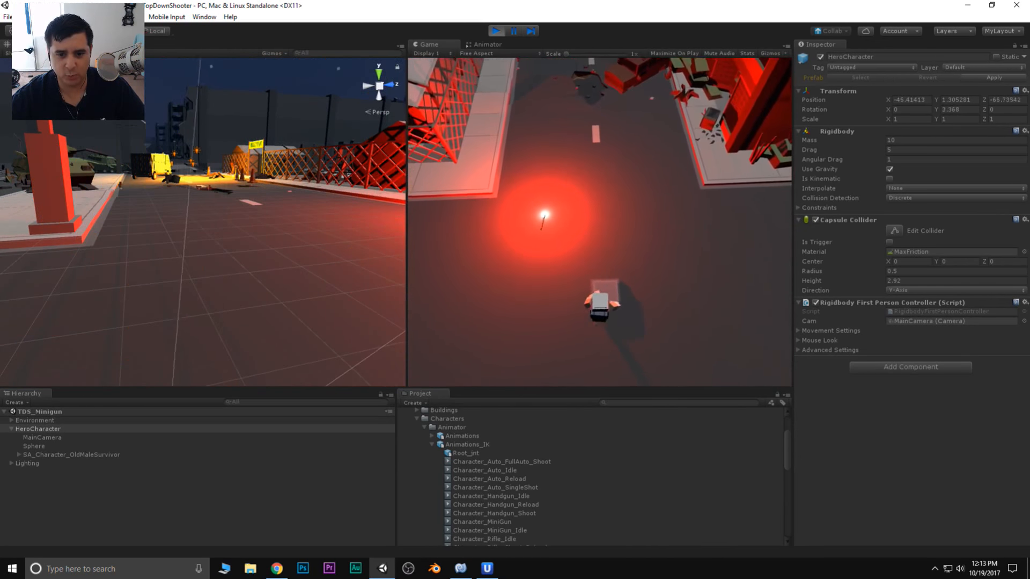
{"action": "key", "text": "d"}
{"action": "key", "text": "d"}
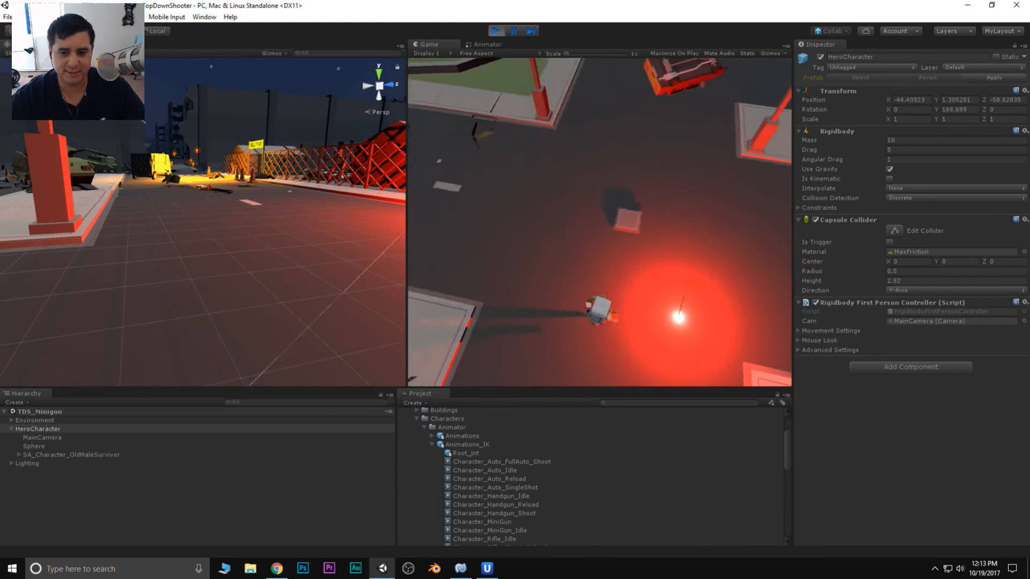
{"action": "key", "text": "a"}
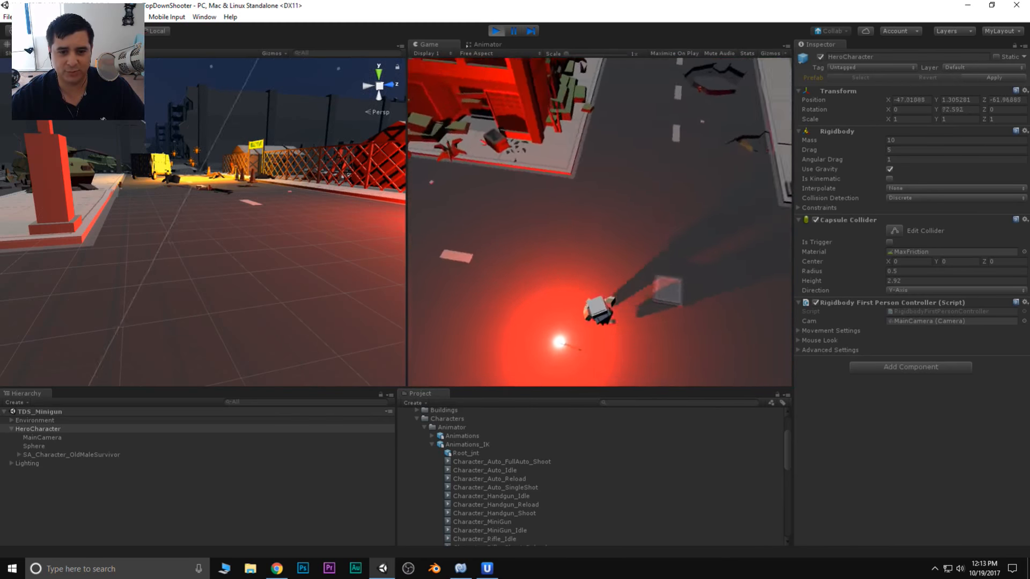
{"action": "key", "text": "a"}
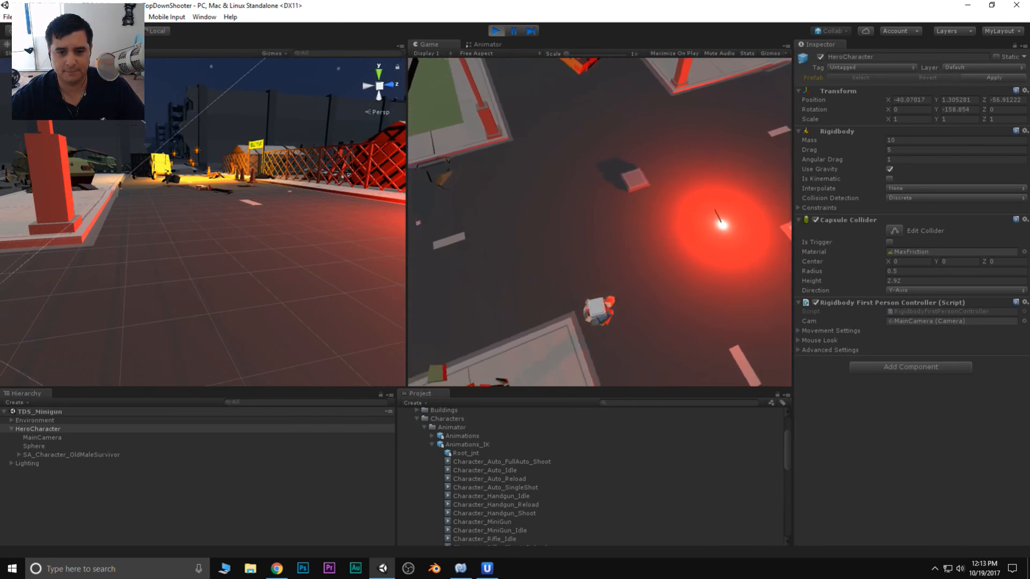
{"action": "key", "text": "d"}
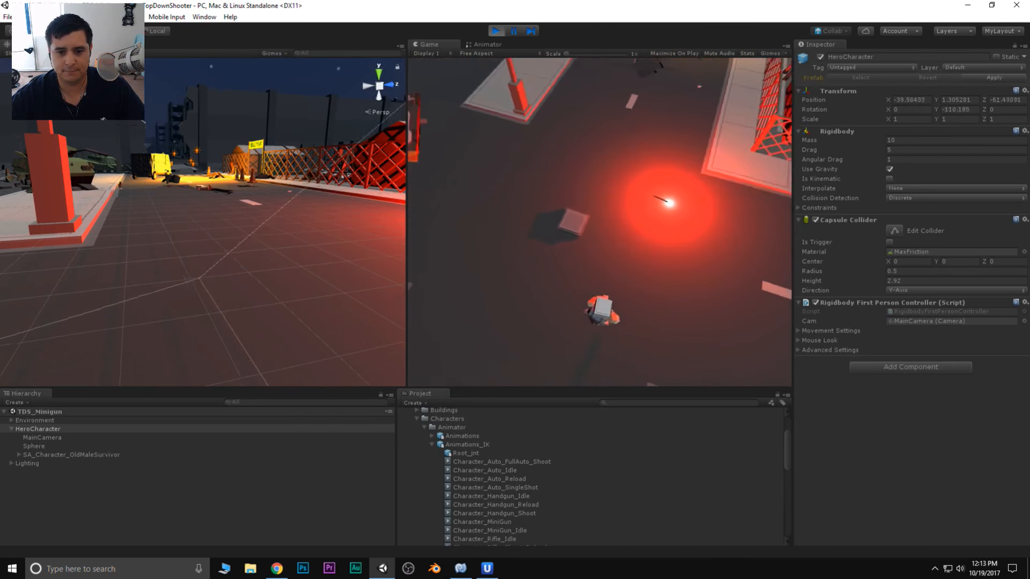
{"action": "key", "text": "Escape"}
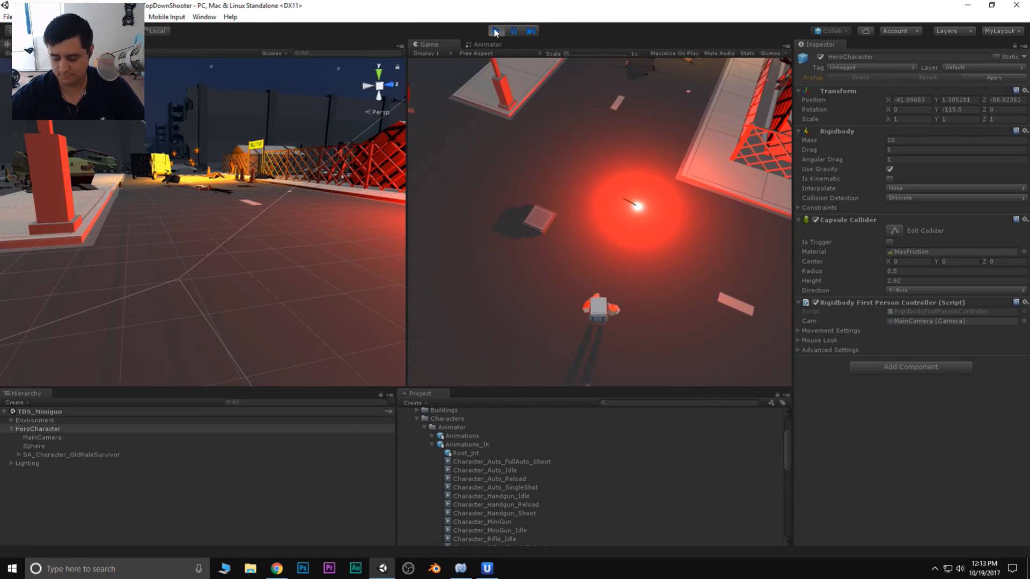
{"action": "left_click", "coordinate": [495, 31]}
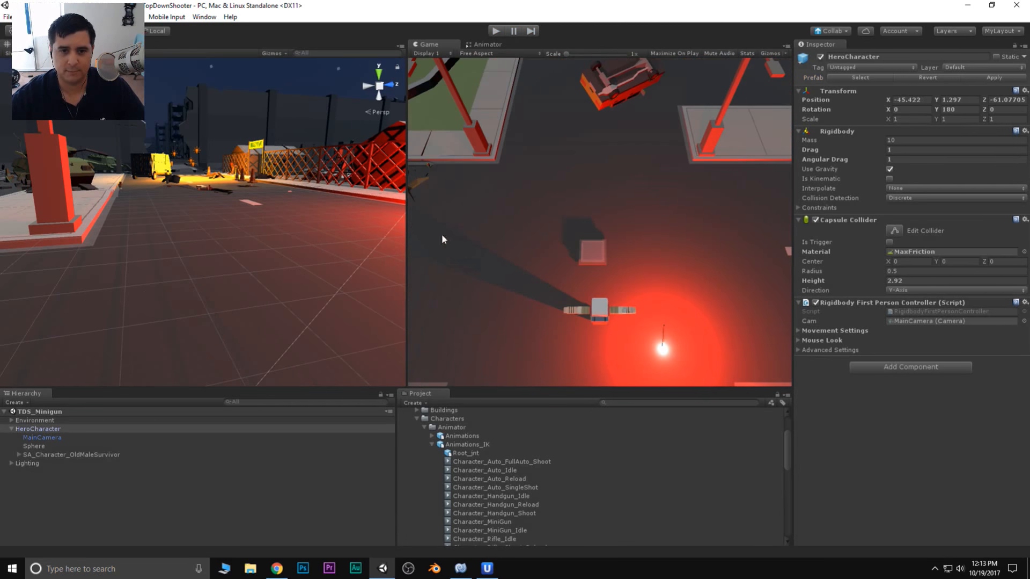
Enlarge the project browser and collapse the Animations_IK, Animator, Characters and _Models folders.
{"action": "left_click_drag", "start_coordinate": [405, 245], "coordinate": [392, 245]}
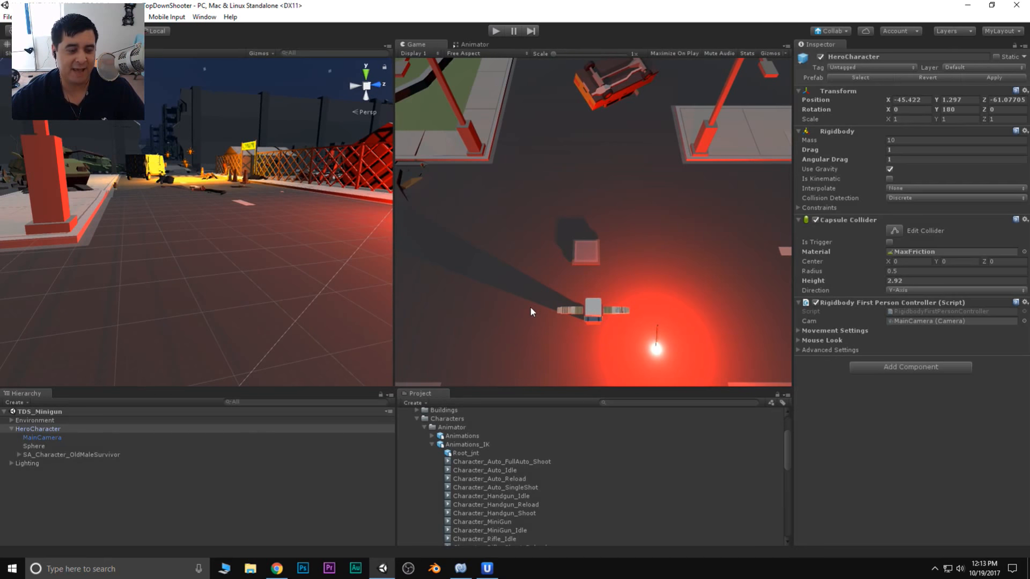
{"action": "left_click", "coordinate": [433, 443]}
{"action": "left_click_drag", "start_coordinate": [444, 385], "coordinate": [444, 226]}
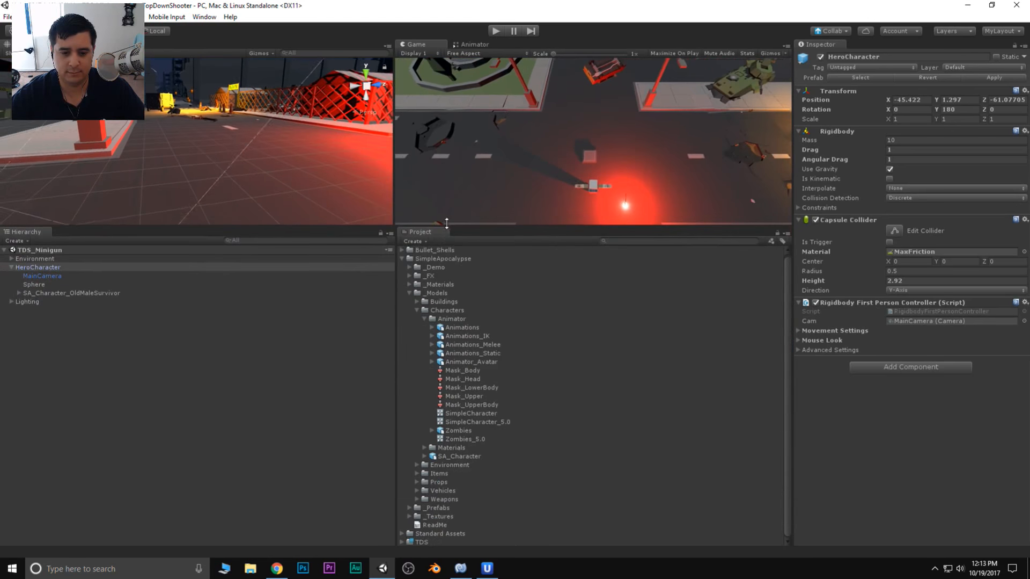
{"action": "left_click", "coordinate": [424, 319]}
{"action": "left_click", "coordinate": [417, 310]}
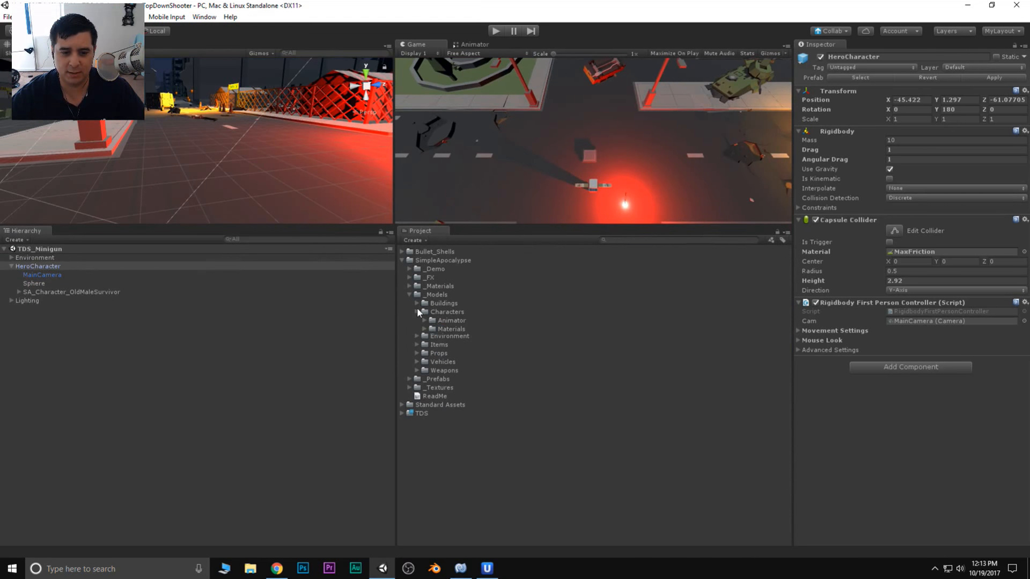
{"action": "left_click", "coordinate": [409, 294]}
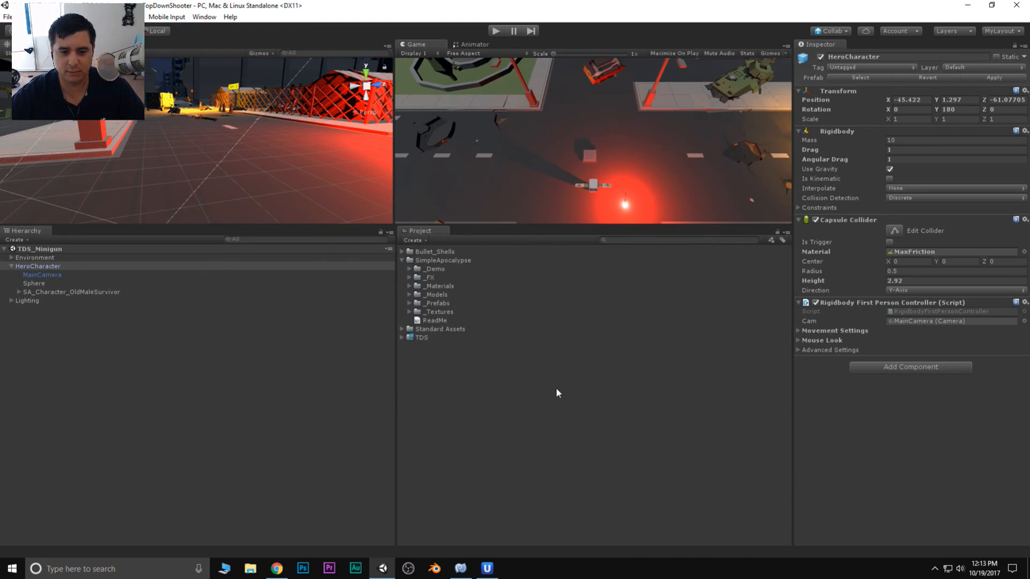
Find SA_Wep_Minigun among the weapon prefabs of SimpleApocalypse and preview the model from another angle.
{"action": "left_click", "coordinate": [409, 303]}
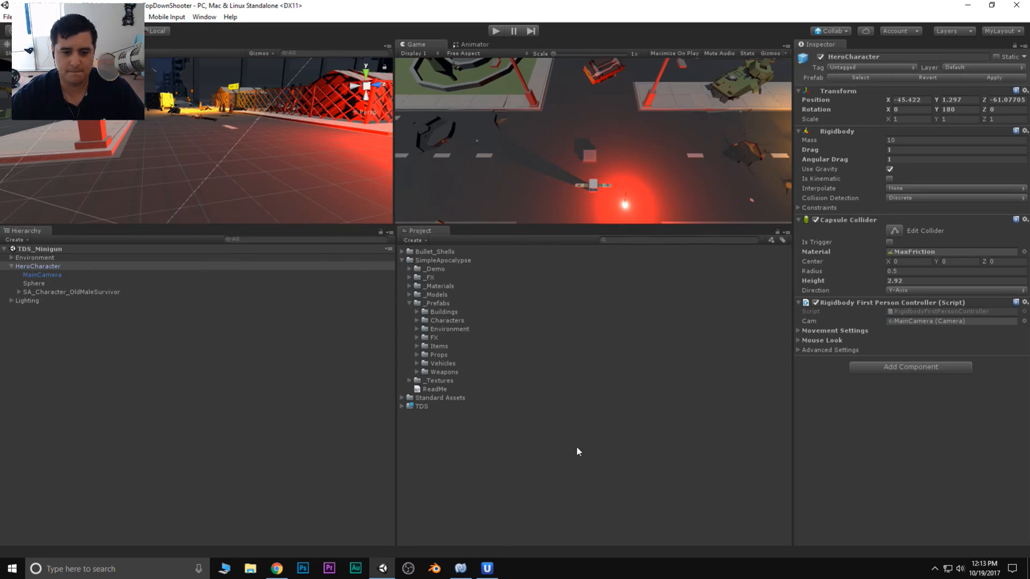
{"action": "left_click", "coordinate": [417, 372]}
{"action": "scroll", "coordinate": [517, 428], "scroll_direction": "down", "scroll_amount": 2}
{"action": "scroll", "coordinate": [517, 432], "scroll_direction": "down", "scroll_amount": 7}
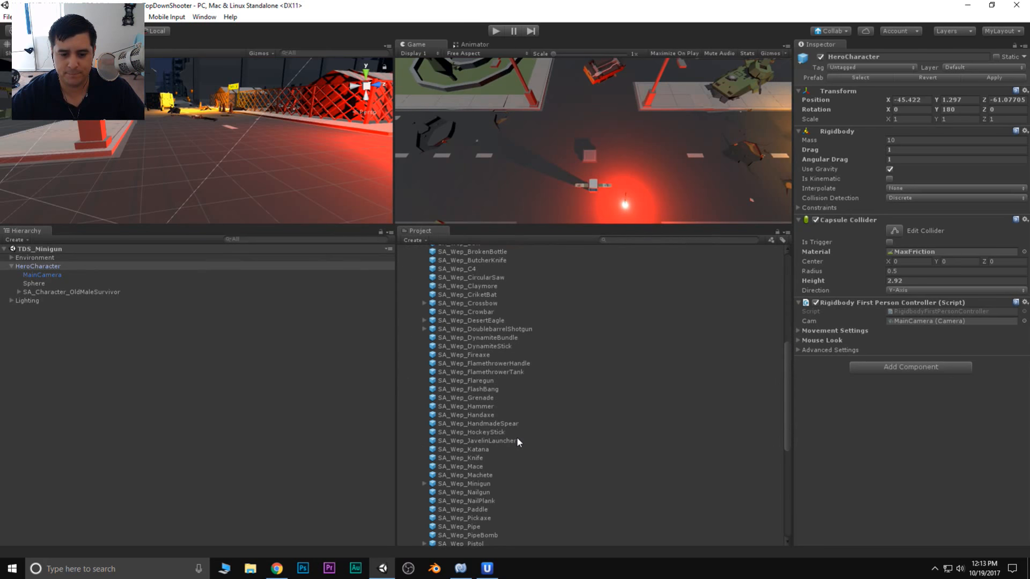
{"action": "left_click", "coordinate": [465, 449]}
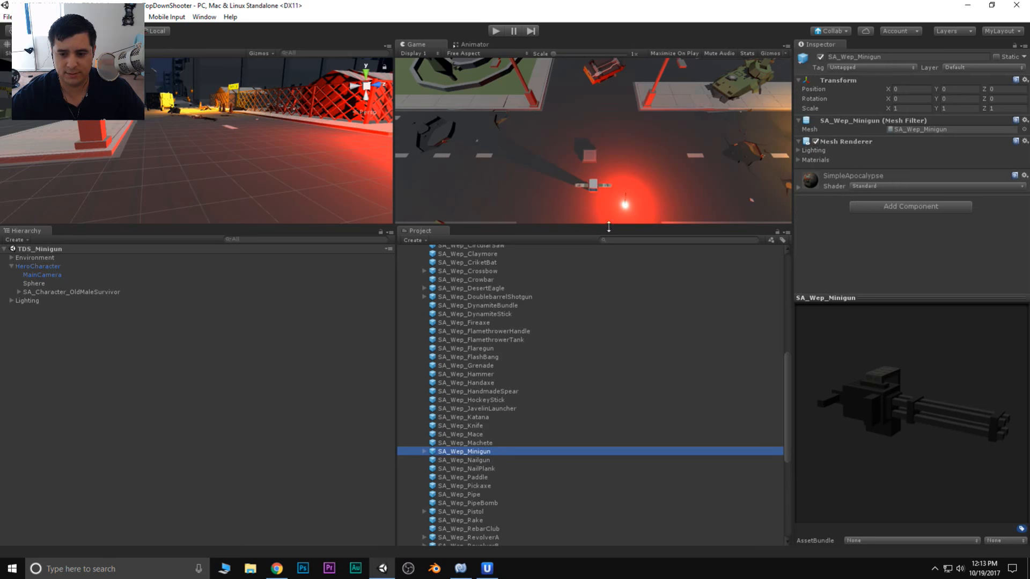
{"action": "left_click_drag", "start_coordinate": [877, 385], "coordinate": [939, 397]}
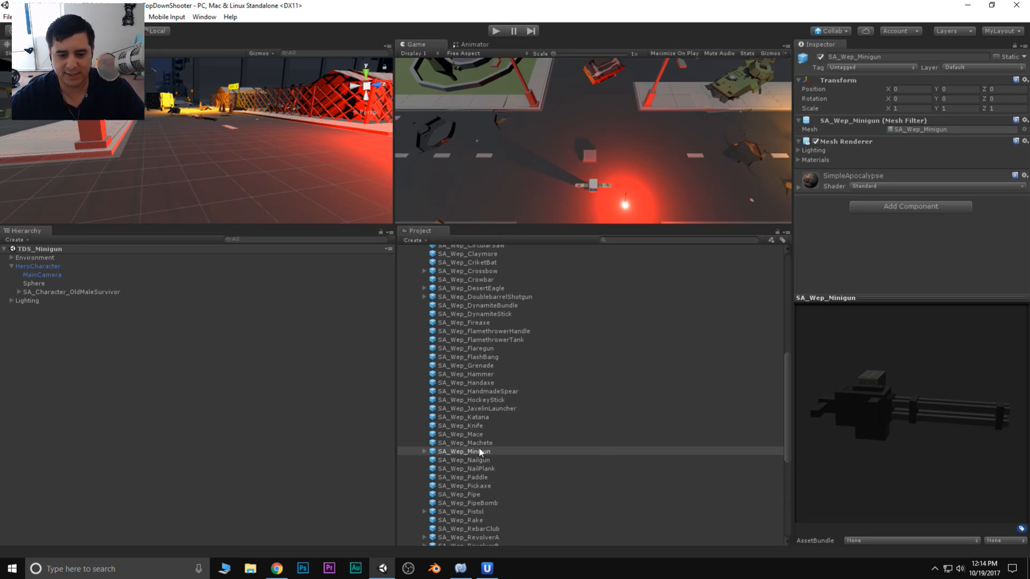
Add the SA_Wep_Minigun prefab as a child of HeroCharacter, frame it and enlarge the Scene and Game views again.
{"action": "left_click_drag", "start_coordinate": [479, 453], "coordinate": [72, 265]}
{"action": "key", "text": "f"}
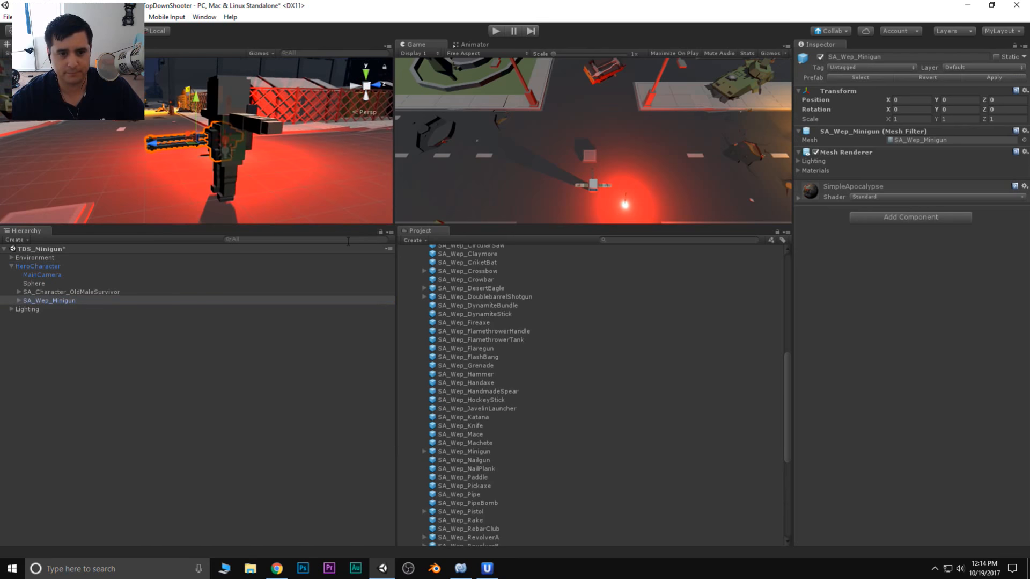
{"action": "left_click_drag", "start_coordinate": [345, 225], "coordinate": [344, 402]}
Move the minigun forward out of the character's body to about Z 0.397.
{"action": "scroll", "coordinate": [370, 268], "scroll_direction": "up", "scroll_amount": 6}
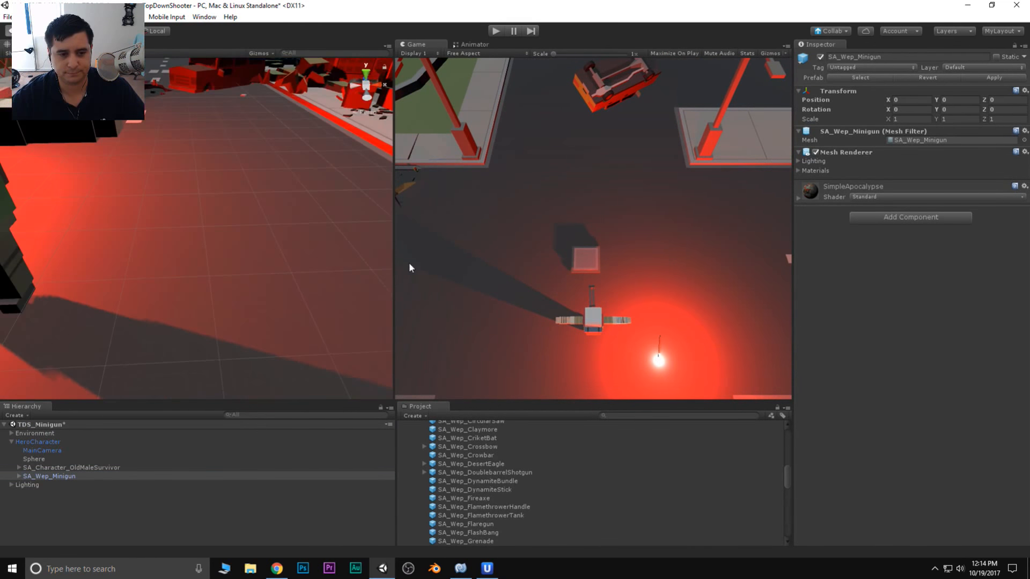
{"action": "scroll", "coordinate": [304, 213], "scroll_direction": "down", "scroll_amount": 3}
{"action": "left_click_drag", "start_coordinate": [301, 211], "coordinate": [202, 186], "text": "alt"}
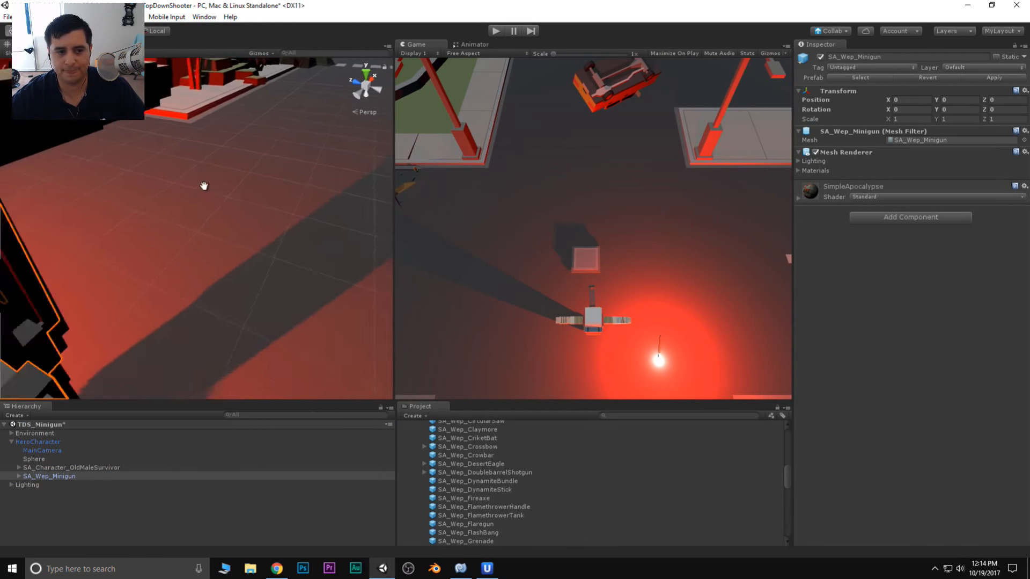
{"action": "scroll", "coordinate": [181, 197], "scroll_direction": "down", "scroll_amount": 4}
{"action": "middle_click_drag", "start_coordinate": [180, 198], "coordinate": [240, 128]}
{"action": "scroll", "coordinate": [268, 199], "scroll_direction": "up", "scroll_amount": 3}
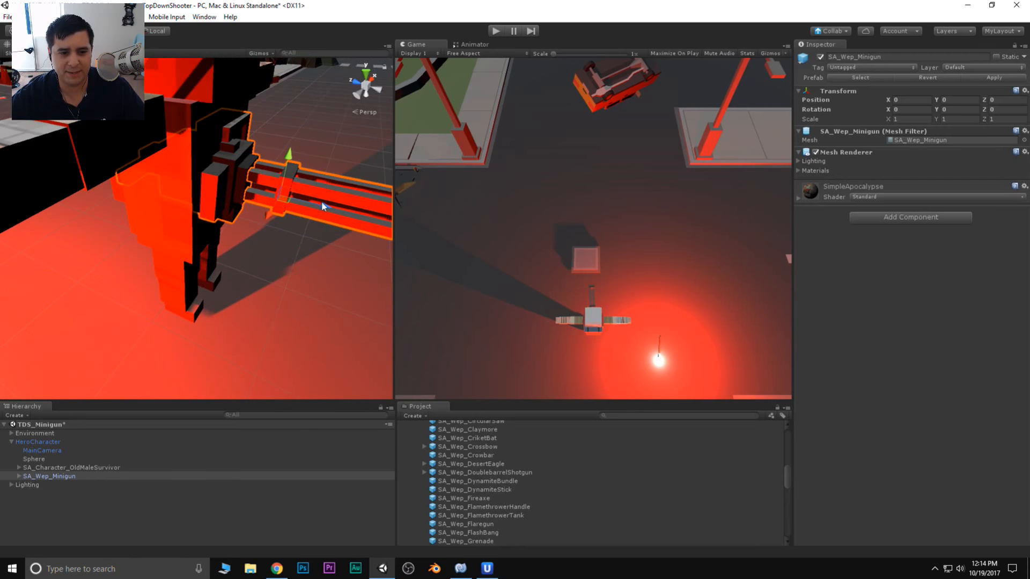
{"action": "left_click_drag", "start_coordinate": [322, 206], "coordinate": [295, 240]}
{"action": "scroll", "coordinate": [237, 262], "scroll_direction": "down", "scroll_amount": 5}
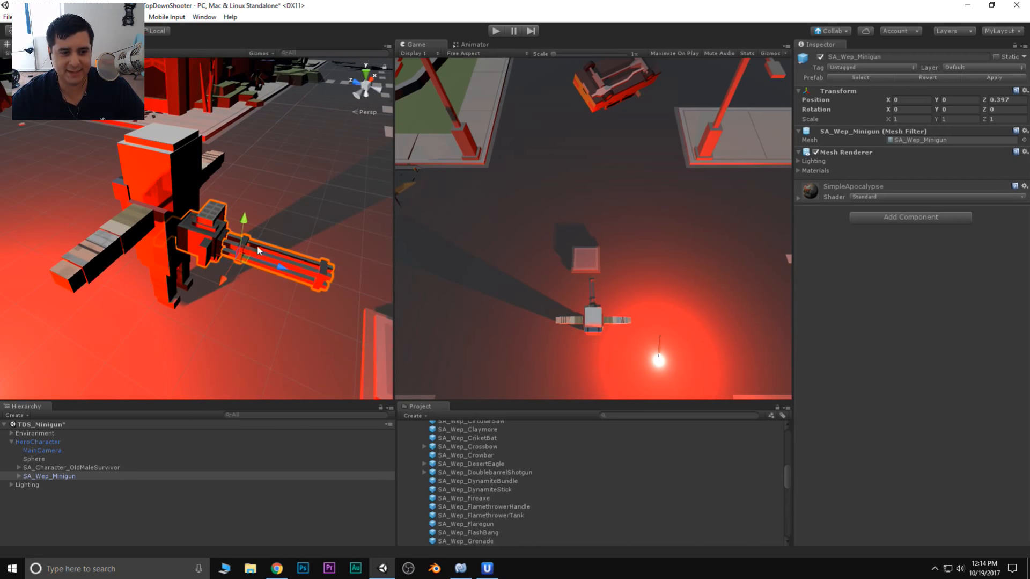
Shift the minigun sideways, slightly up and further forward to about X 0.31, Y 0.011, Z 0.56.
{"action": "middle_click_drag", "start_coordinate": [261, 263], "coordinate": [242, 229]}
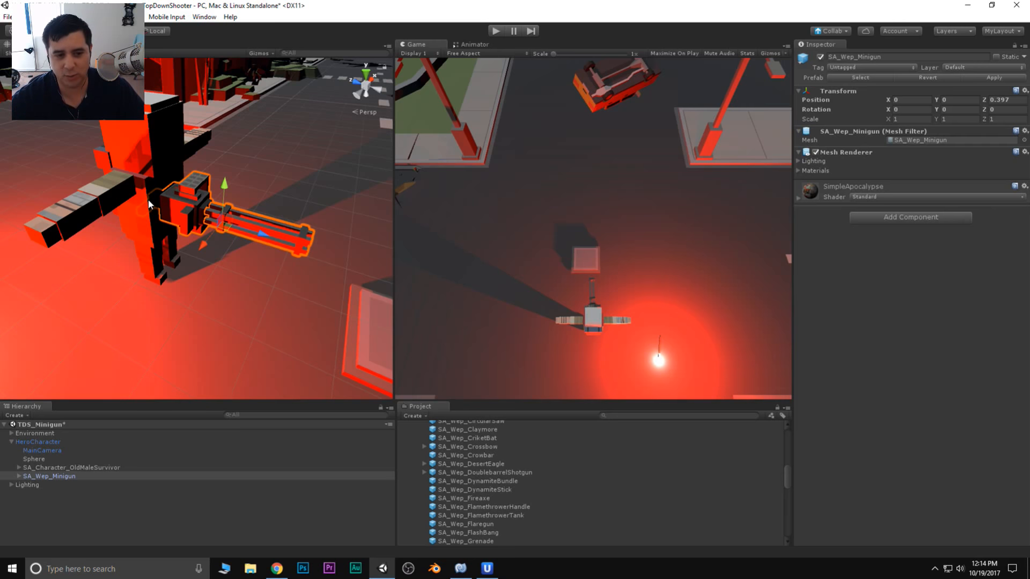
{"action": "left_click_drag", "start_coordinate": [203, 247], "coordinate": [196, 256]}
{"action": "left_click_drag", "start_coordinate": [213, 199], "coordinate": [214, 184]}
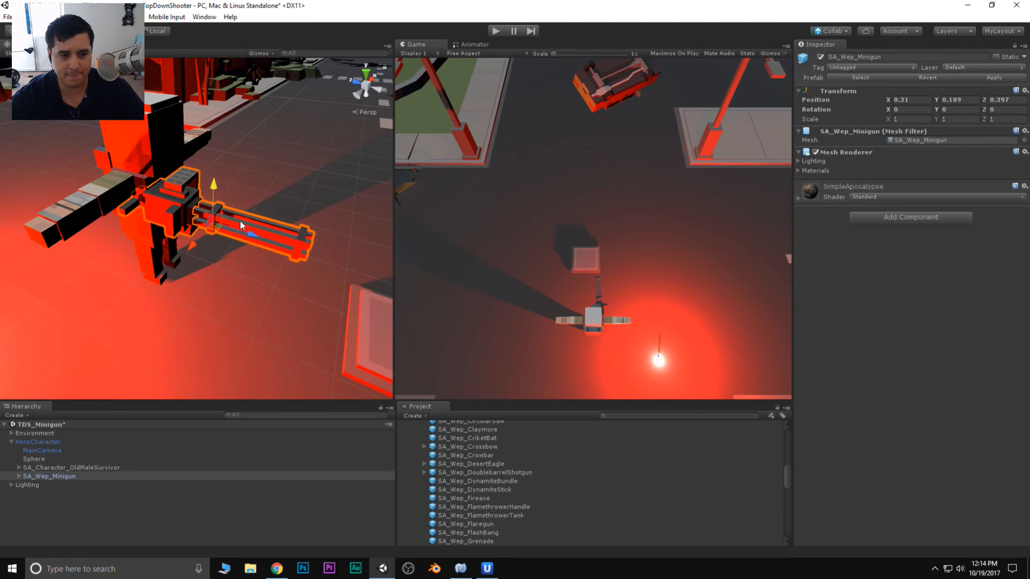
{"action": "middle_click_drag", "start_coordinate": [240, 223], "coordinate": [220, 156]}
{"action": "left_click_drag", "start_coordinate": [225, 157], "coordinate": [238, 160]}
{"action": "left_click_drag", "start_coordinate": [199, 104], "coordinate": [204, 115]}
{"action": "left_click_drag", "start_coordinate": [121, 226], "coordinate": [210, 329], "text": "alt"}
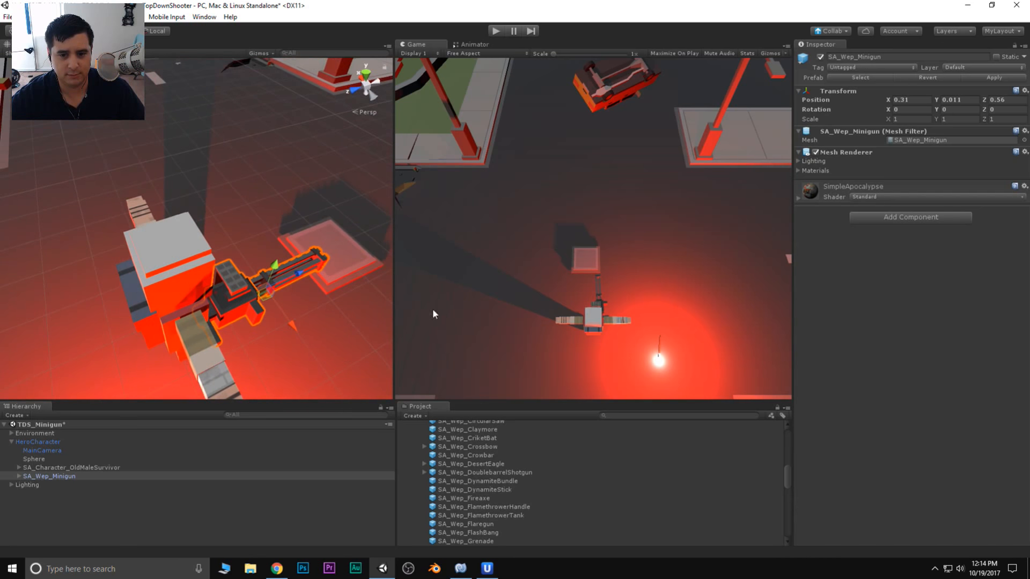
{"action": "key", "text": "f"}
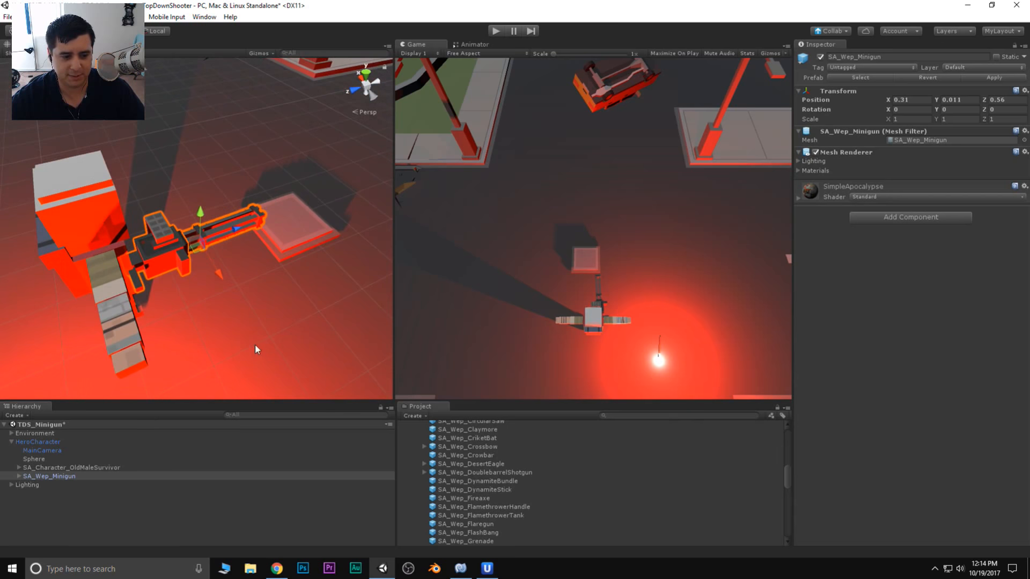
Run the game, walk the character around to test how the minigun sits in its hands, and stop play mode.
{"action": "left_click", "coordinate": [493, 31]}
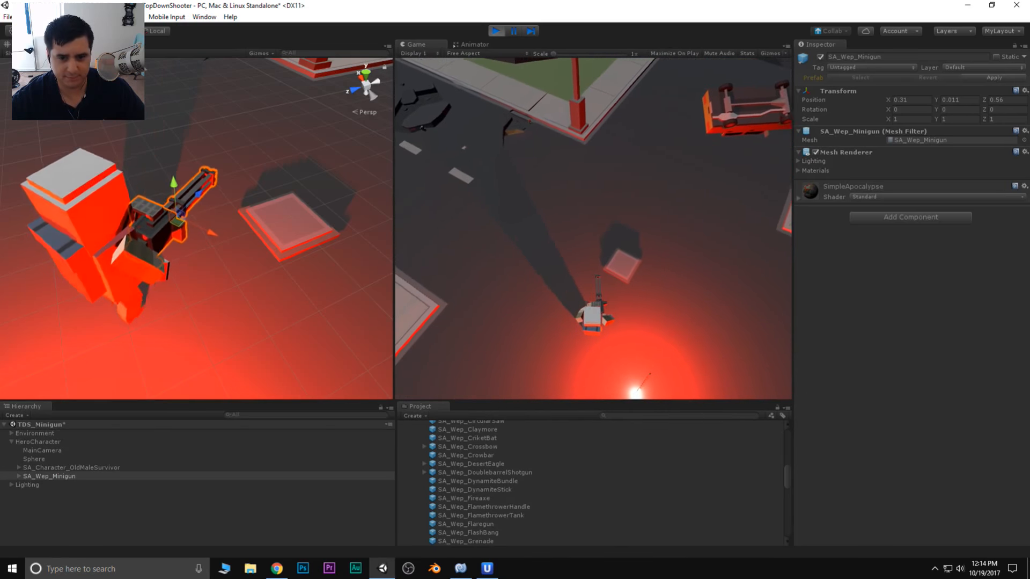
{"action": "key", "text": "d"}
{"action": "key", "text": "a"}
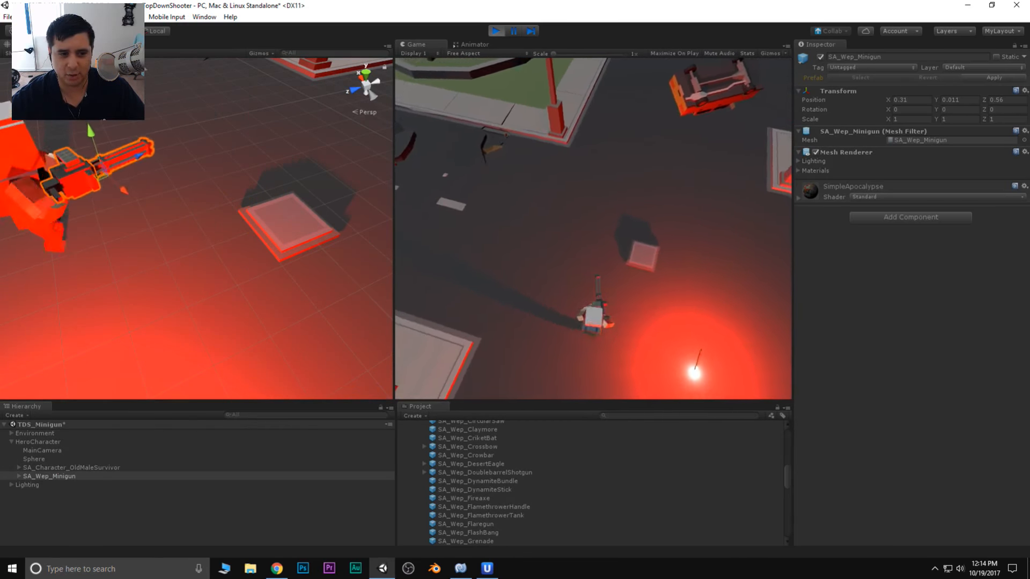
{"action": "key", "text": "d"}
{"action": "key", "text": "a"}
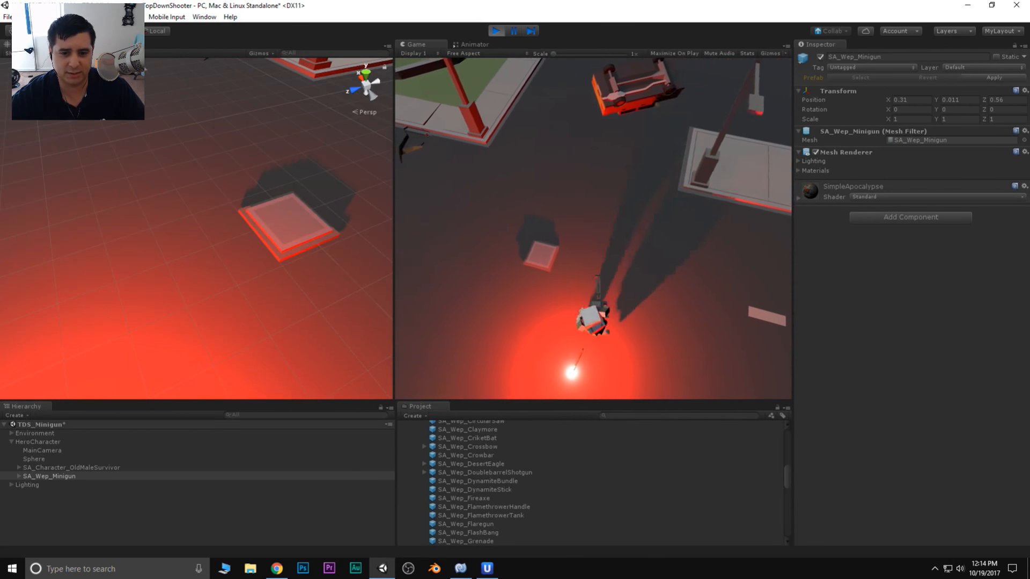
{"action": "key", "text": "d"}
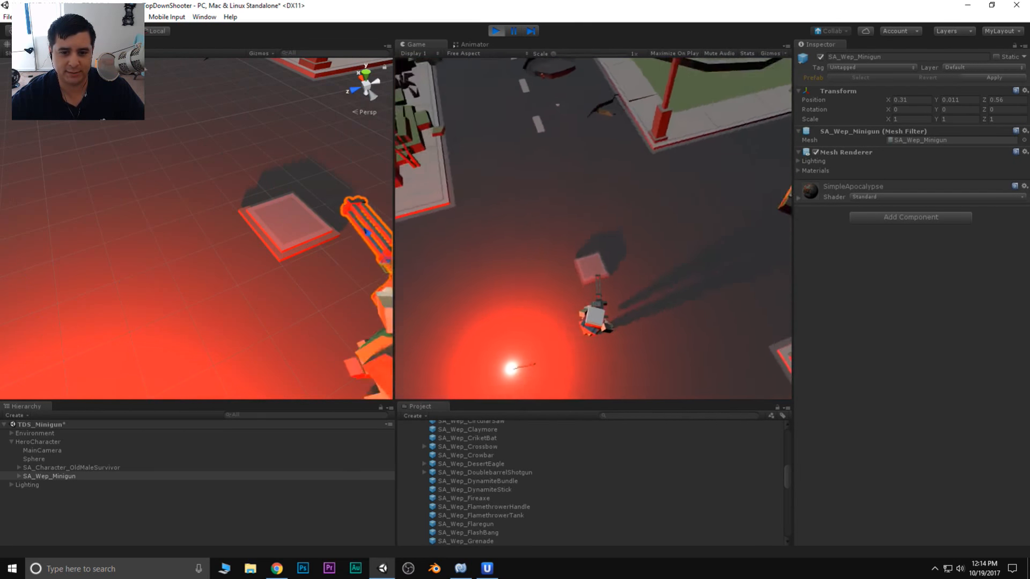
{"action": "key", "text": "a"}
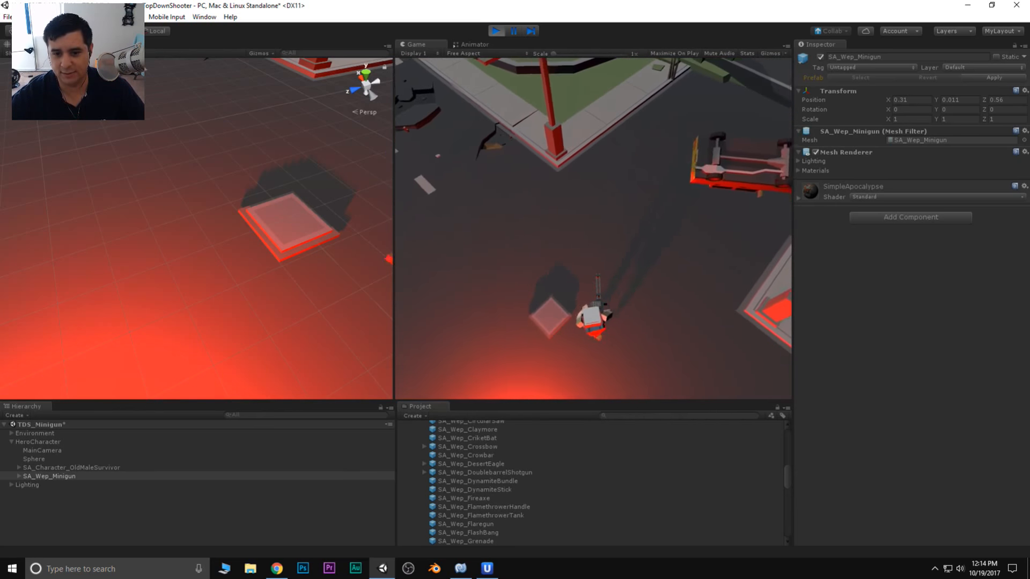
{"action": "key", "text": "a"}
{"action": "key", "text": "d"}
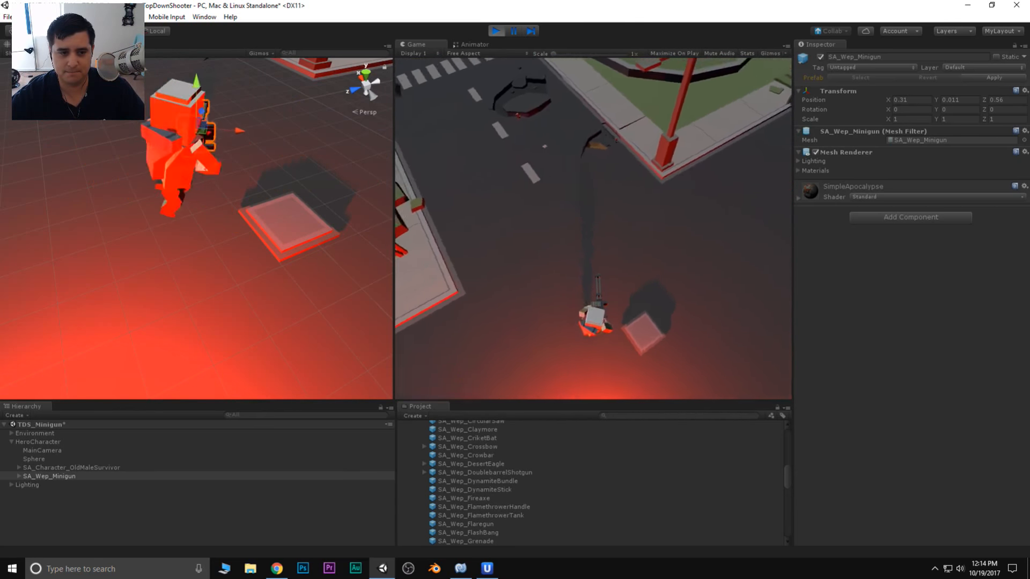
{"action": "key", "text": "d"}
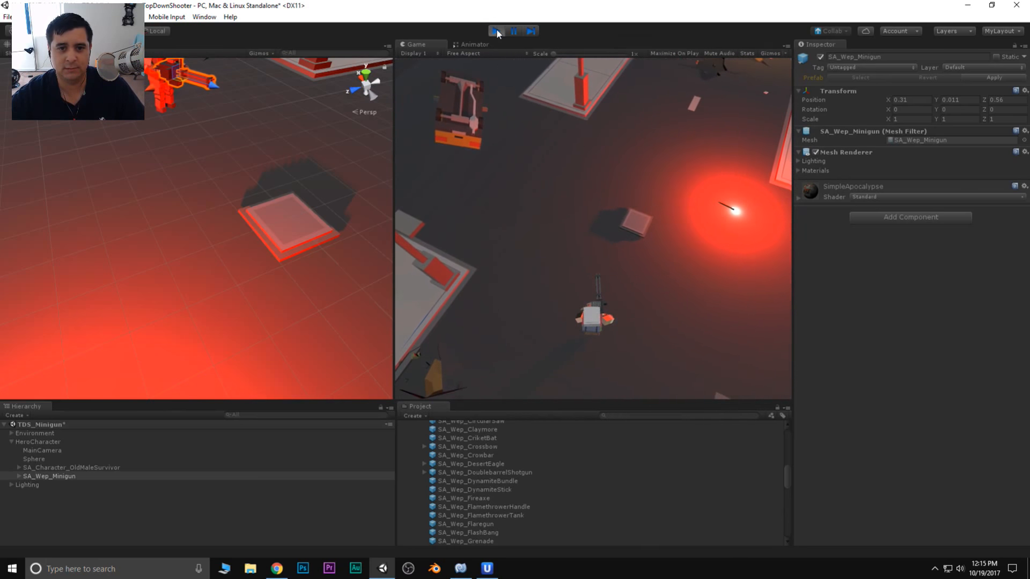
{"action": "left_click", "coordinate": [497, 30]}
Examine the minigun's placement on the character up close and from the side in the scene.
{"action": "scroll", "coordinate": [206, 112], "scroll_direction": "up", "scroll_amount": 2}
{"action": "middle_click_drag", "start_coordinate": [205, 110], "coordinate": [237, 225]}
{"action": "scroll", "coordinate": [247, 199], "scroll_direction": "up", "scroll_amount": 3}
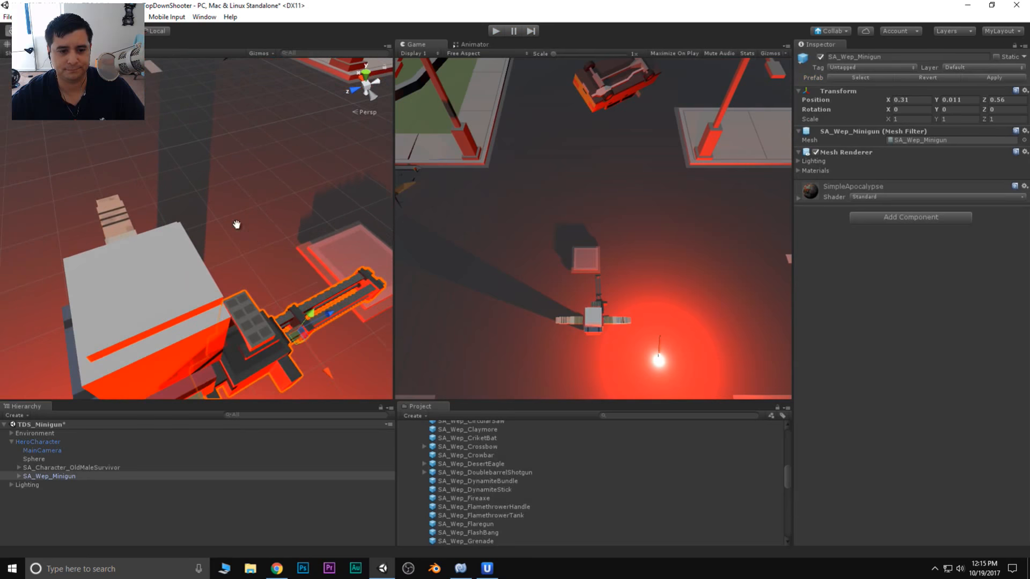
{"action": "right_click_drag", "start_coordinate": [237, 224], "coordinate": [271, 237]}
{"action": "middle_click_drag", "start_coordinate": [271, 237], "coordinate": [263, 238]}
{"action": "right_click_drag", "start_coordinate": [263, 237], "coordinate": [219, 300]}
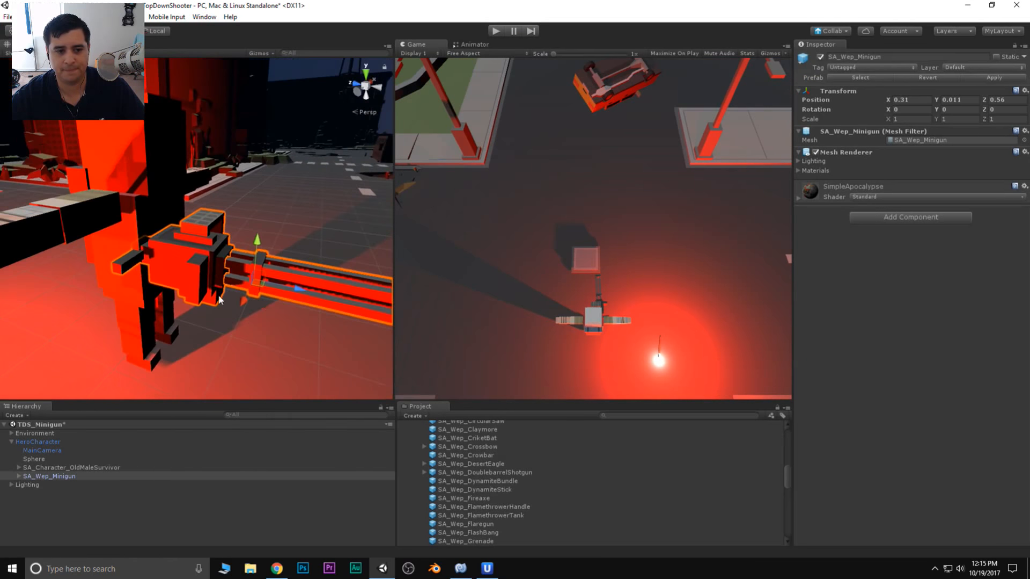
{"action": "scroll", "coordinate": [215, 295], "scroll_direction": "down", "scroll_amount": 4}
{"action": "mouse_move", "coordinate": [208, 298]}
{"action": "middle_mouse_down"}
{"action": "mouse_move", "coordinate": [199, 292]}
{"action": "mouse_move", "coordinate": [220, 302]}
{"action": "middle_mouse_up"}
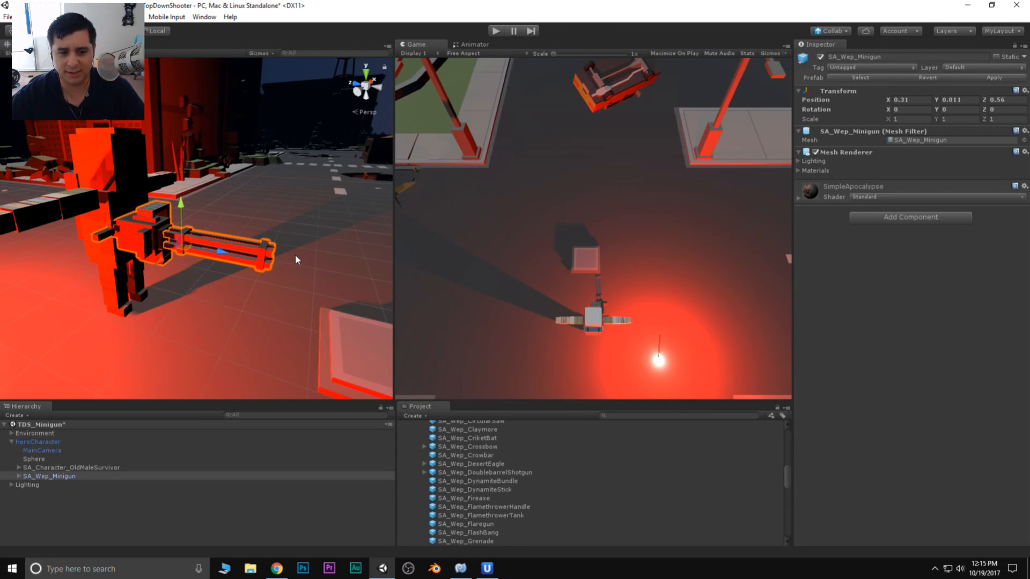
{"action": "middle_click_drag", "start_coordinate": [296, 258], "coordinate": [255, 246]}
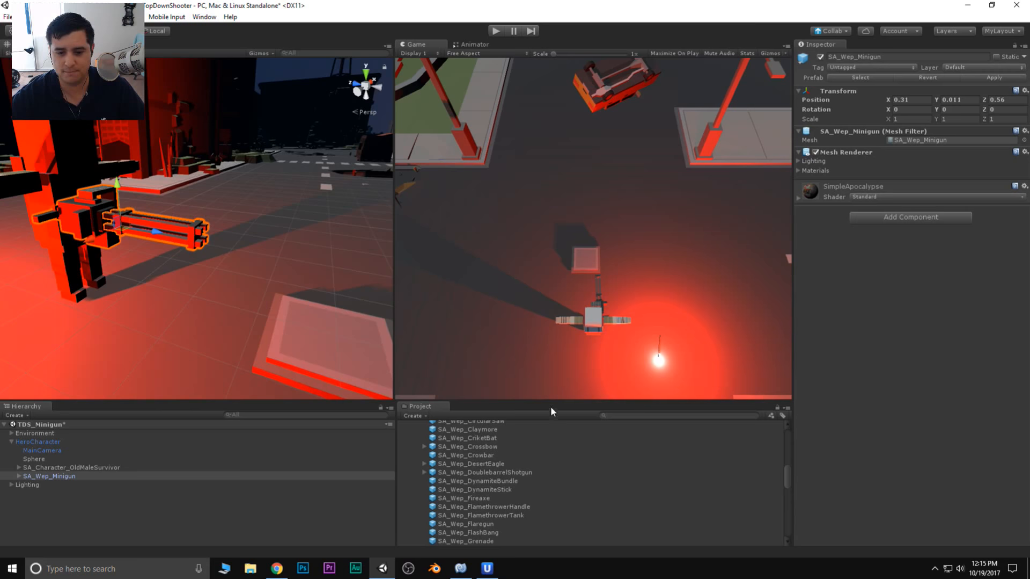
Find the FX_GunFlash prefab in SimpleApocalypse's FX prefab folder, collapsing the Weapons folder, and preview its mesh.
{"action": "left_click_drag", "start_coordinate": [550, 401], "coordinate": [550, 284]}
{"action": "scroll", "coordinate": [497, 359], "scroll_direction": "up", "scroll_amount": 6}
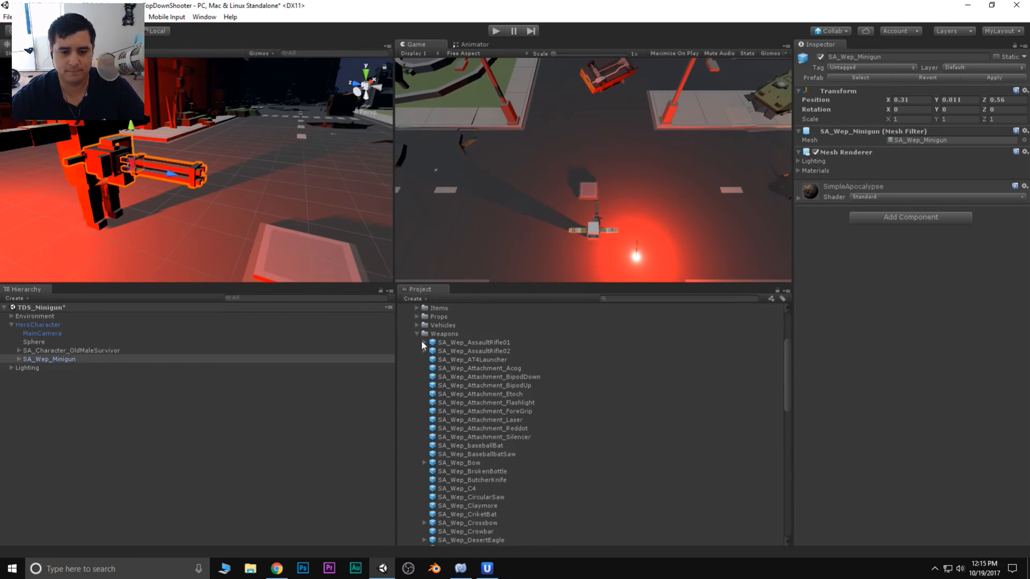
{"action": "left_click", "coordinate": [417, 332]}
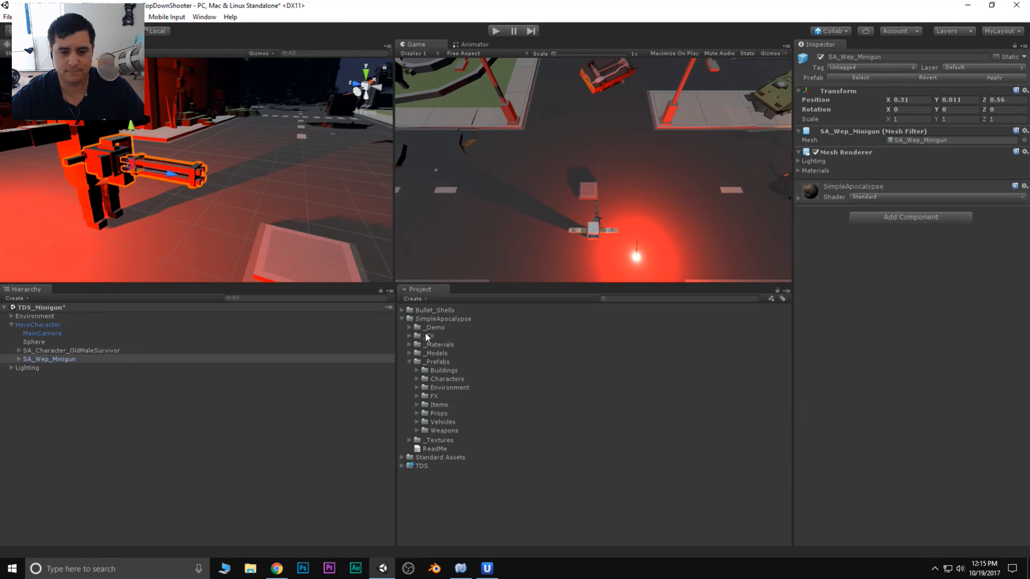
{"action": "left_click", "coordinate": [416, 396]}
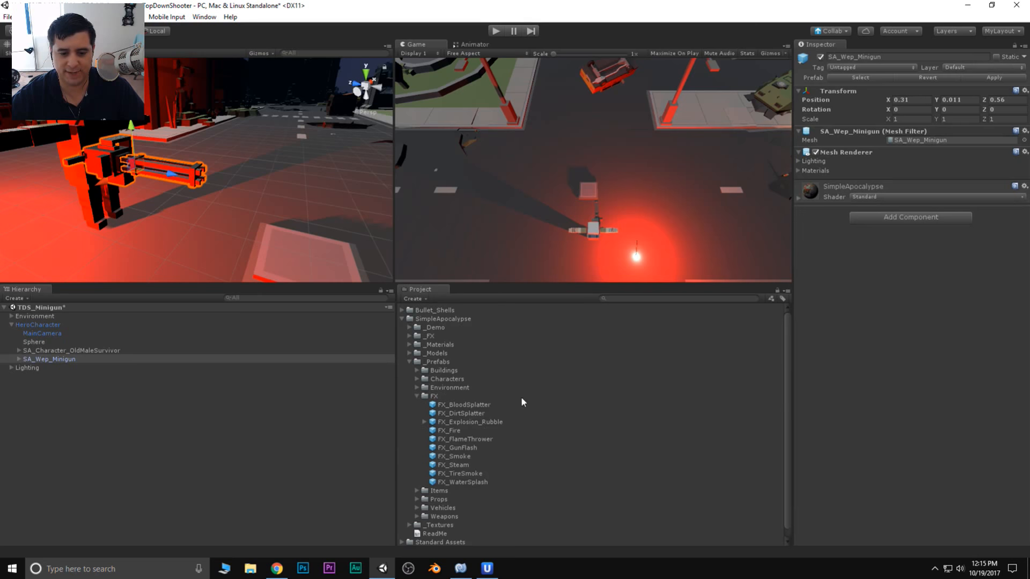
{"action": "left_click", "coordinate": [453, 447]}
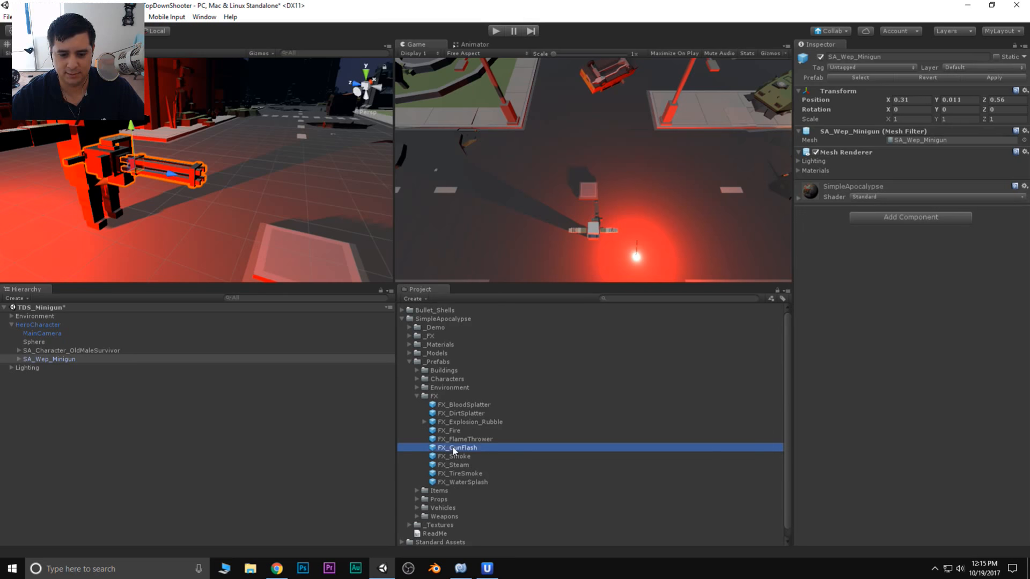
{"action": "left_click_drag", "start_coordinate": [859, 424], "coordinate": [854, 362]}
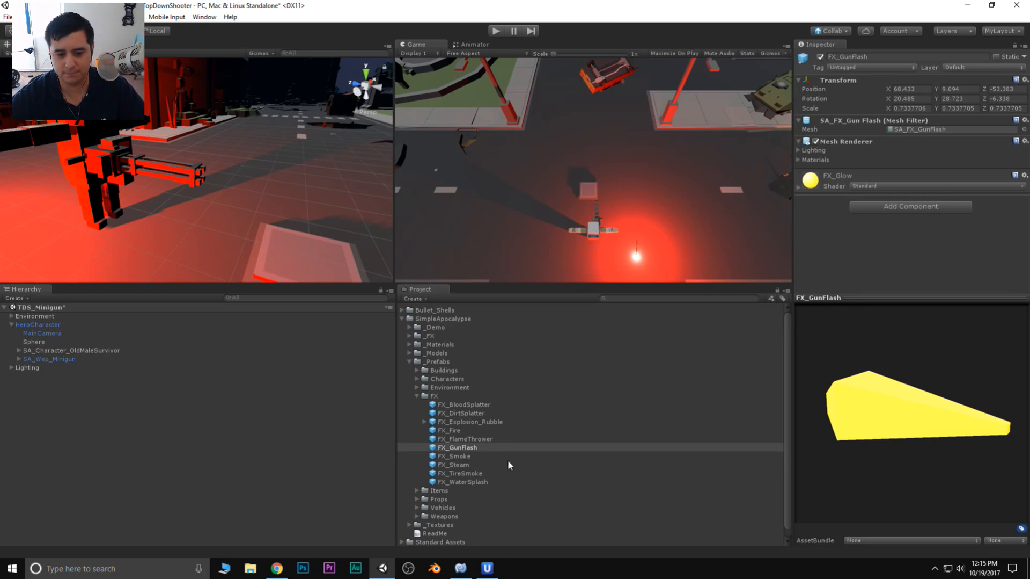
Place FX_GunFlash in the scene near the minigun's muzzle and make it a child of SA_Wep_Minigun_Barrel.
{"action": "left_click_drag", "start_coordinate": [478, 447], "coordinate": [233, 193]}
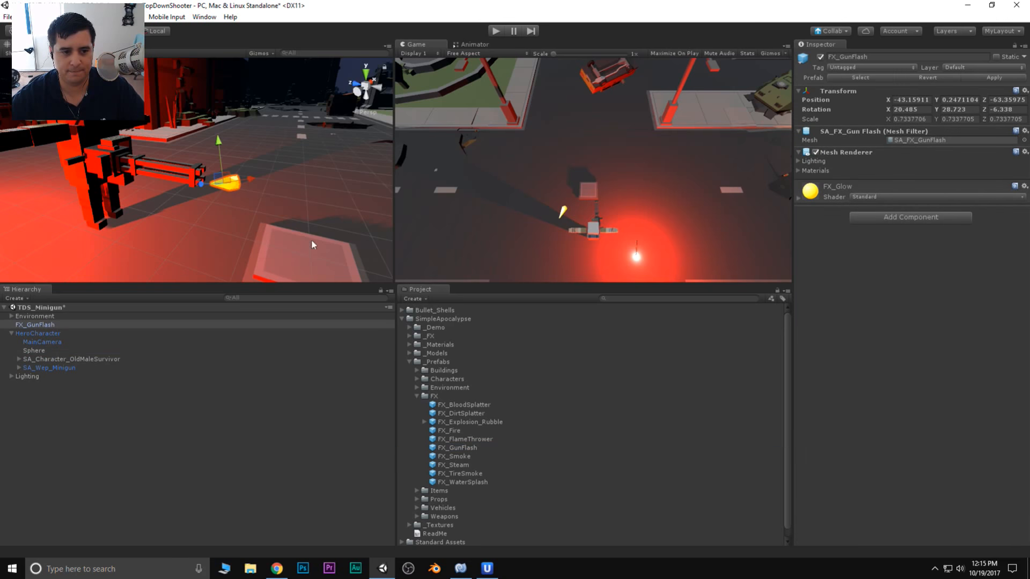
{"action": "middle_click_drag", "start_coordinate": [167, 178], "coordinate": [220, 217]}
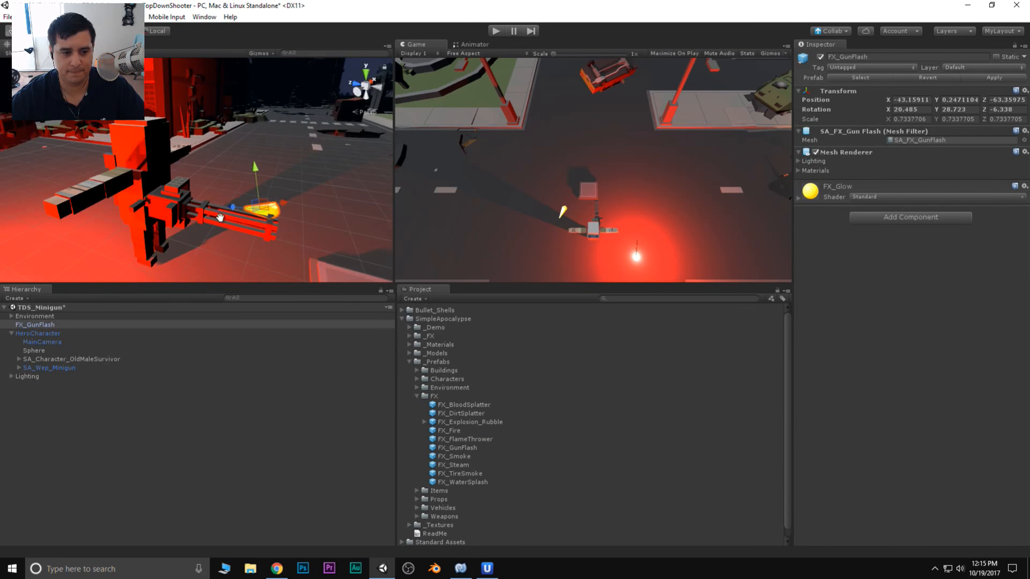
{"action": "left_click", "coordinate": [19, 367]}
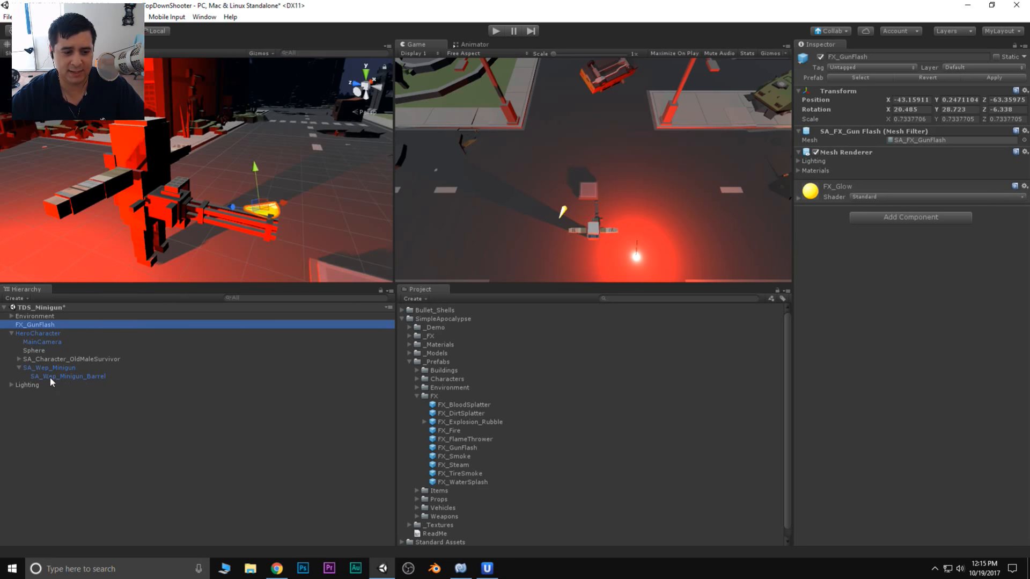
{"action": "left_click_drag", "start_coordinate": [43, 323], "coordinate": [97, 373]}
{"action": "key", "text": "f"}
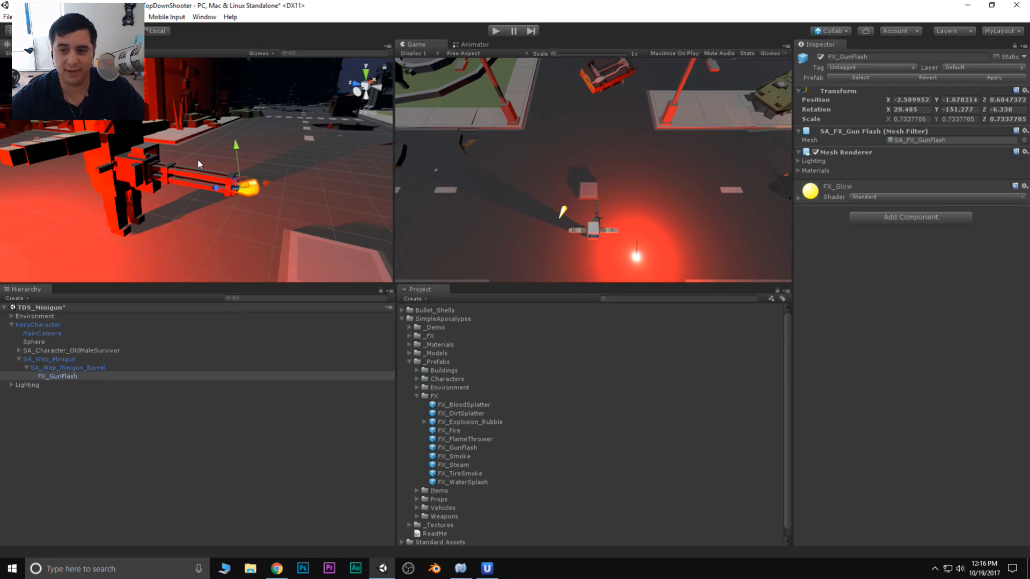
Reset the gun flash's transform so that it aligns with the minigun barrel.
{"action": "left_click_drag", "start_coordinate": [164, 256], "coordinate": [160, 215], "text": "alt"}
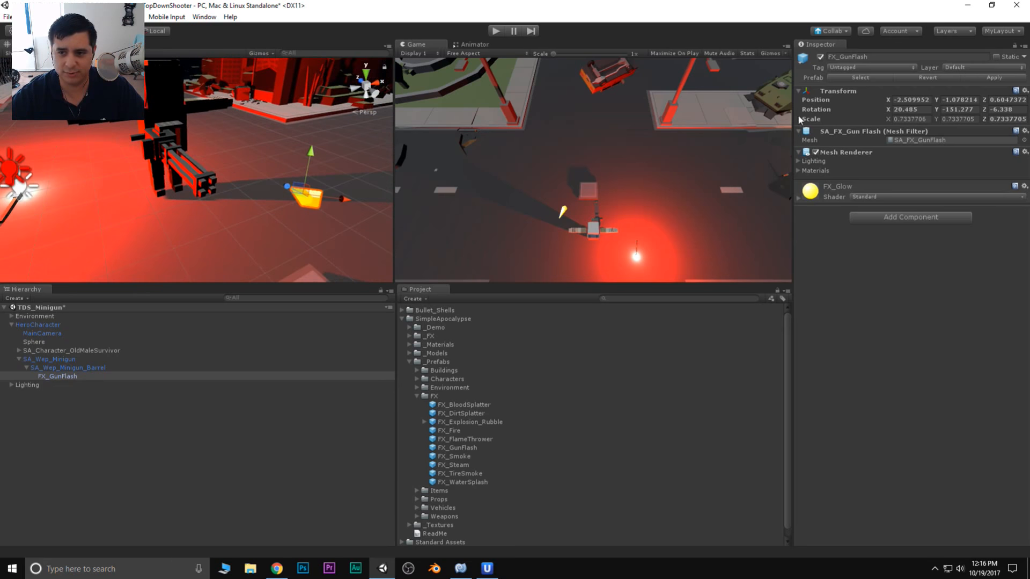
{"action": "left_click", "coordinate": [1025, 91]}
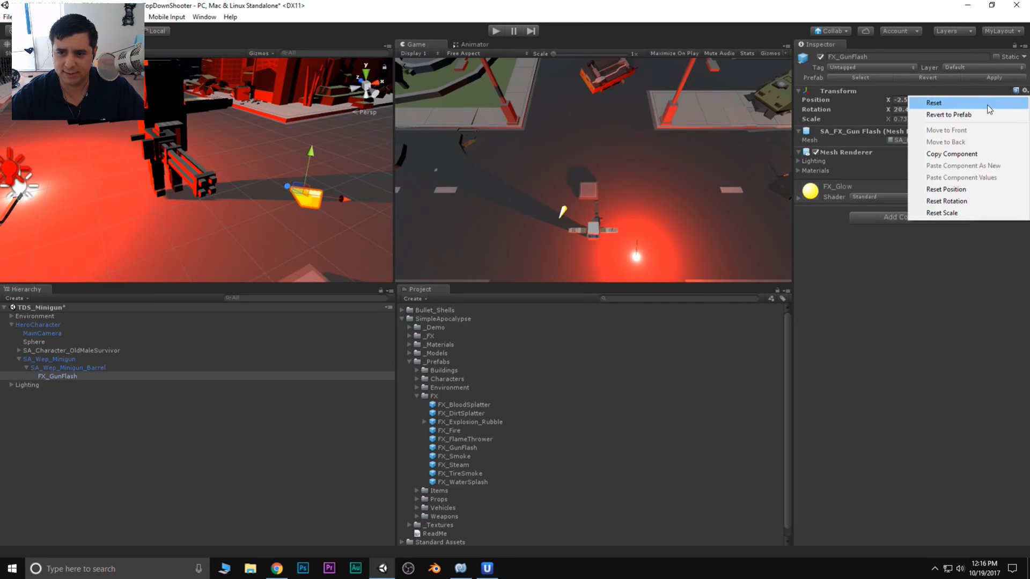
{"action": "left_click", "coordinate": [989, 104]}
{"action": "key", "text": "f"}
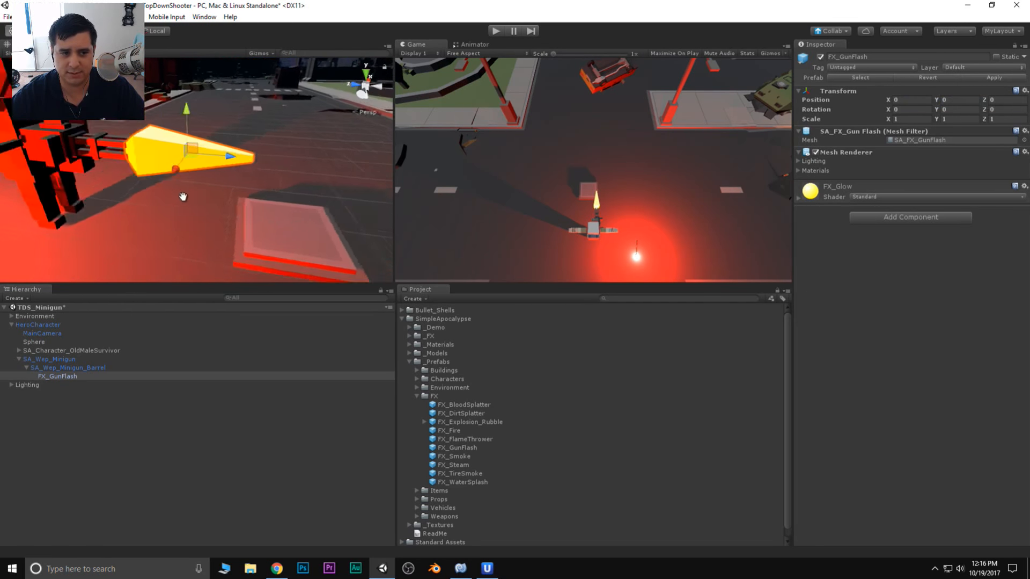
Flip the gun flash around by setting its X rotation to 180.
{"action": "left_click_drag", "start_coordinate": [242, 284], "coordinate": [242, 331]}
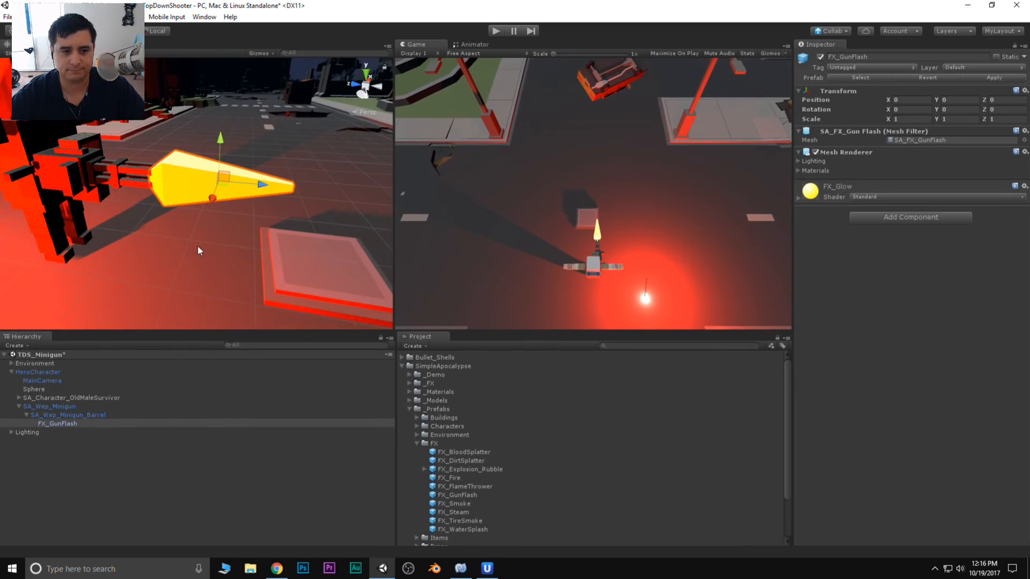
{"action": "right_click_drag", "start_coordinate": [197, 246], "coordinate": [240, 248]}
{"action": "mouse_move", "coordinate": [241, 248]}
{"action": "middle_mouse_down"}
{"action": "mouse_move", "coordinate": [247, 234]}
{"action": "mouse_move", "coordinate": [273, 231]}
{"action": "mouse_move", "coordinate": [239, 230]}
{"action": "middle_mouse_up"}
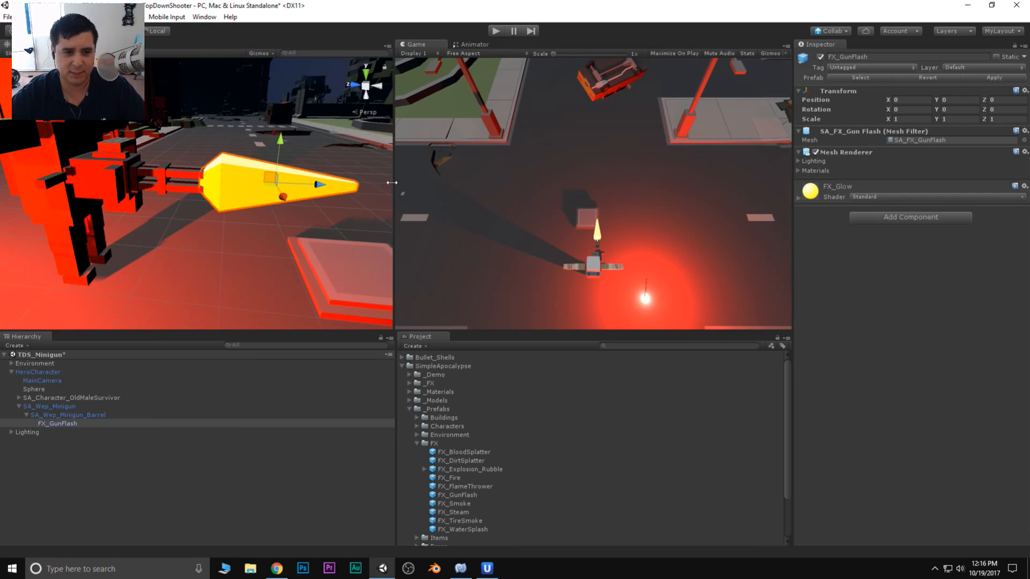
{"action": "middle_click_drag", "start_coordinate": [300, 199], "coordinate": [290, 221]}
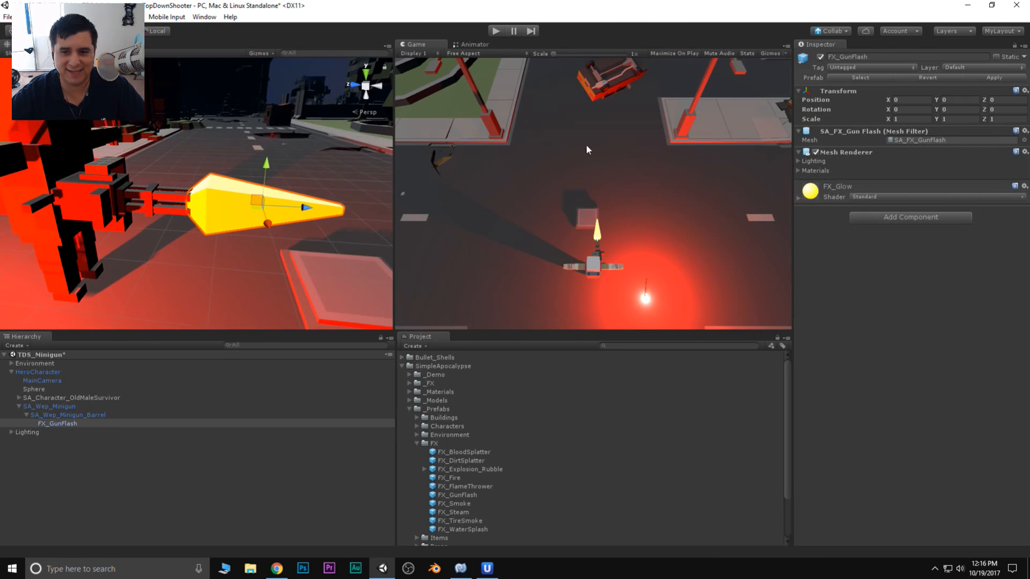
{"action": "left_click", "coordinate": [902, 108]}
{"action": "key", "text": "BackSpace"}
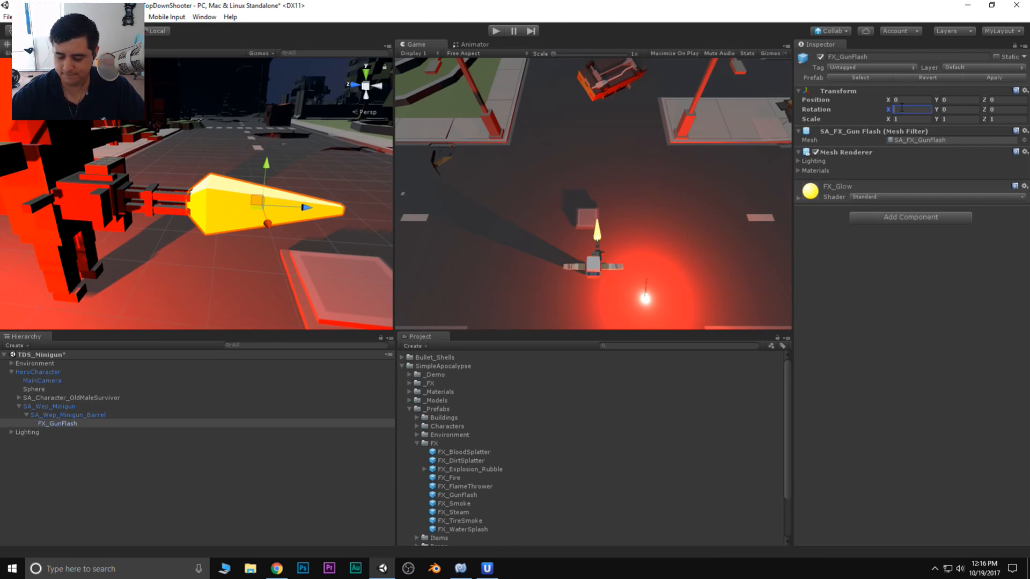
{"action": "type", "text": "180"}
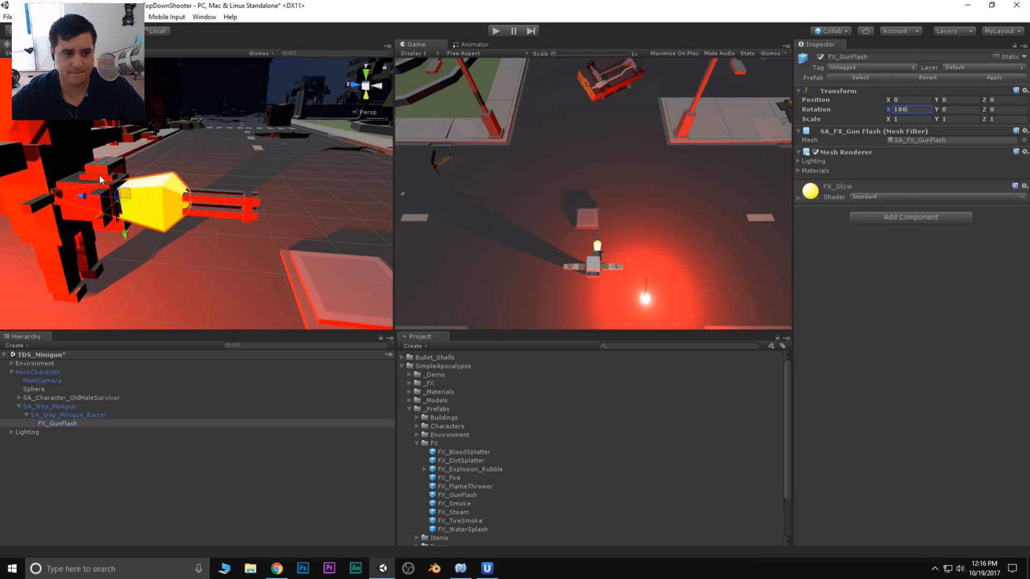
Move the gun flash forward along the barrel to the minigun's muzzle, at about Z 2.259.
{"action": "left_click_drag", "start_coordinate": [81, 200], "coordinate": [303, 205]}
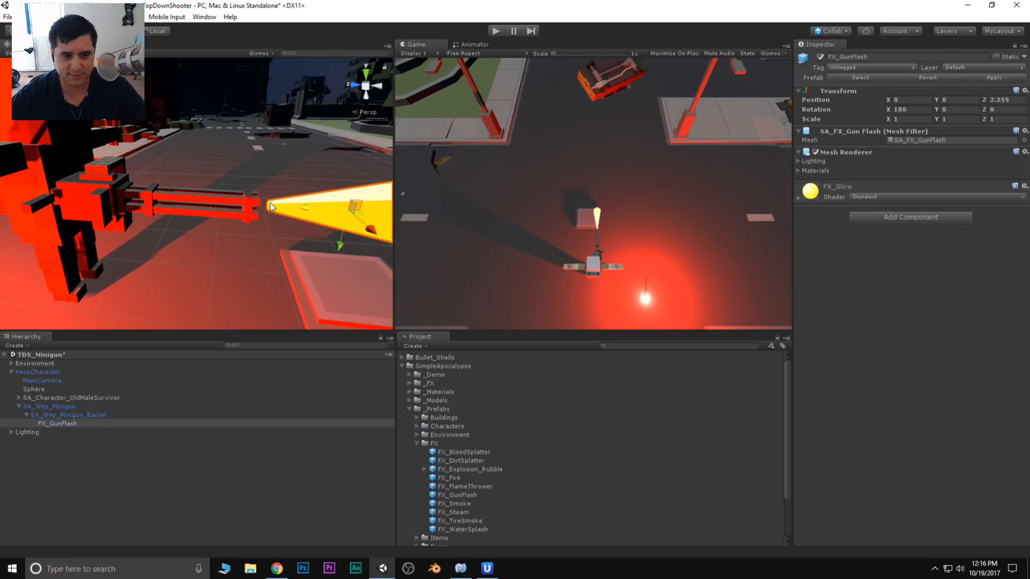
{"action": "middle_click_drag", "start_coordinate": [304, 205], "coordinate": [257, 207]}
{"action": "scroll", "coordinate": [215, 203], "scroll_direction": "up", "scroll_amount": 4}
{"action": "scroll", "coordinate": [219, 190], "scroll_direction": "down", "scroll_amount": 4}
{"action": "scroll", "coordinate": [245, 206], "scroll_direction": "down", "scroll_amount": 3}
{"action": "scroll", "coordinate": [242, 248], "scroll_direction": "up", "scroll_amount": 3}
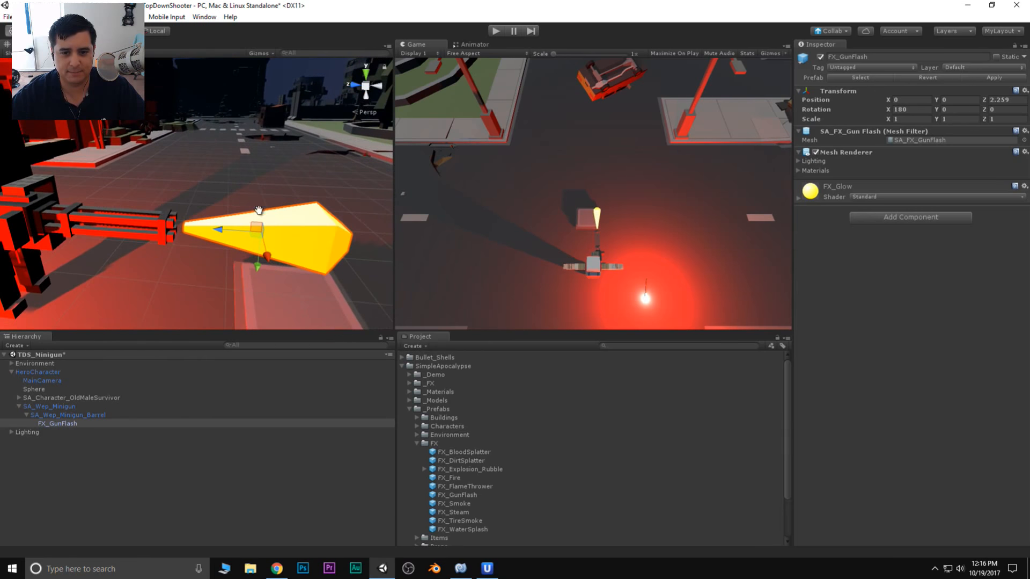
{"action": "left_click_drag", "start_coordinate": [226, 244], "coordinate": [363, 256], "text": "alt"}
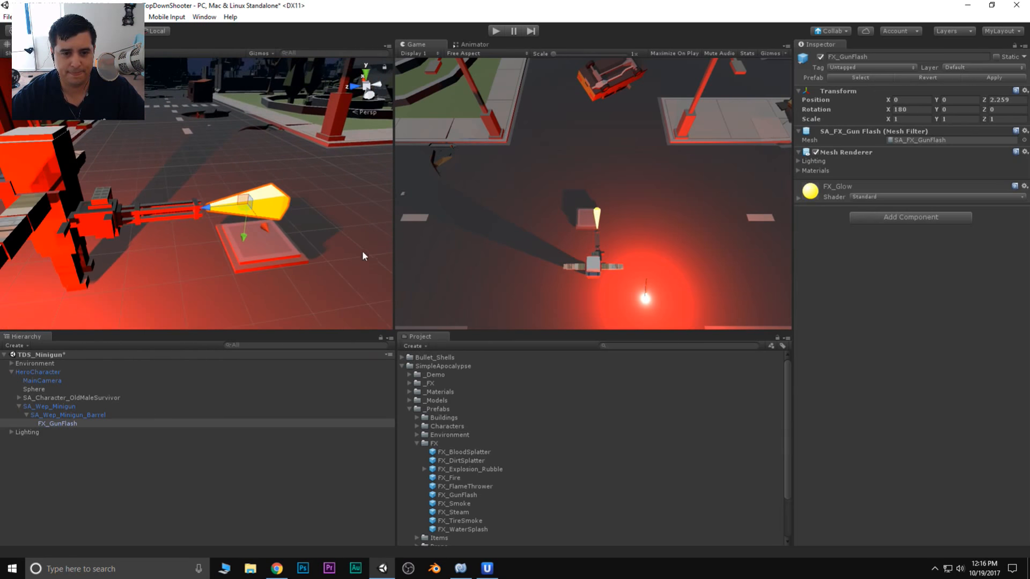
Run the game, walk and turn the character to test how the gun flash follows the minigun, and stop play mode.
{"action": "left_click", "coordinate": [496, 30]}
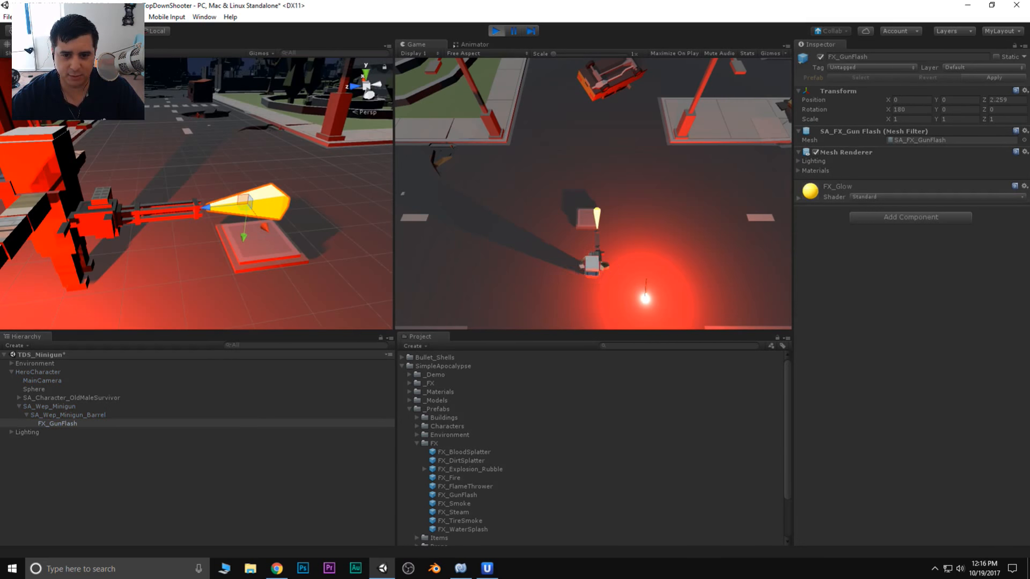
{"action": "key", "text": "d"}
{"action": "key", "text": "a"}
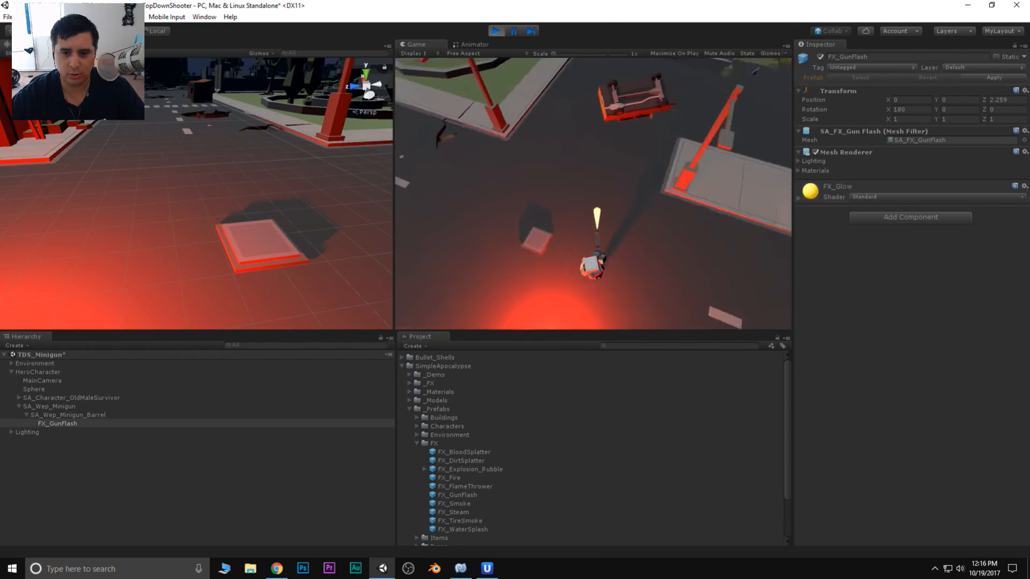
{"action": "key", "text": "d"}
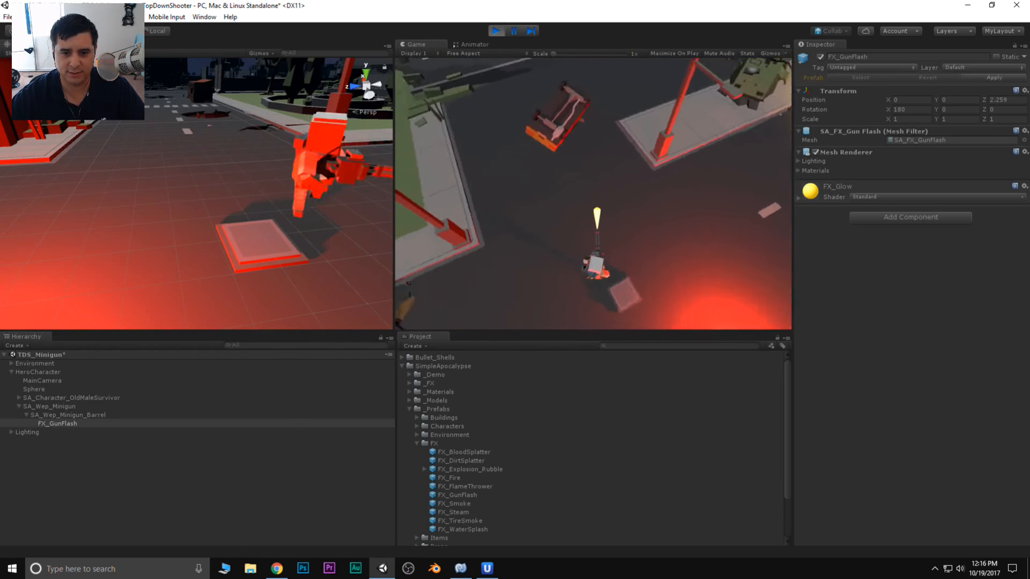
{"action": "key", "text": "s"}
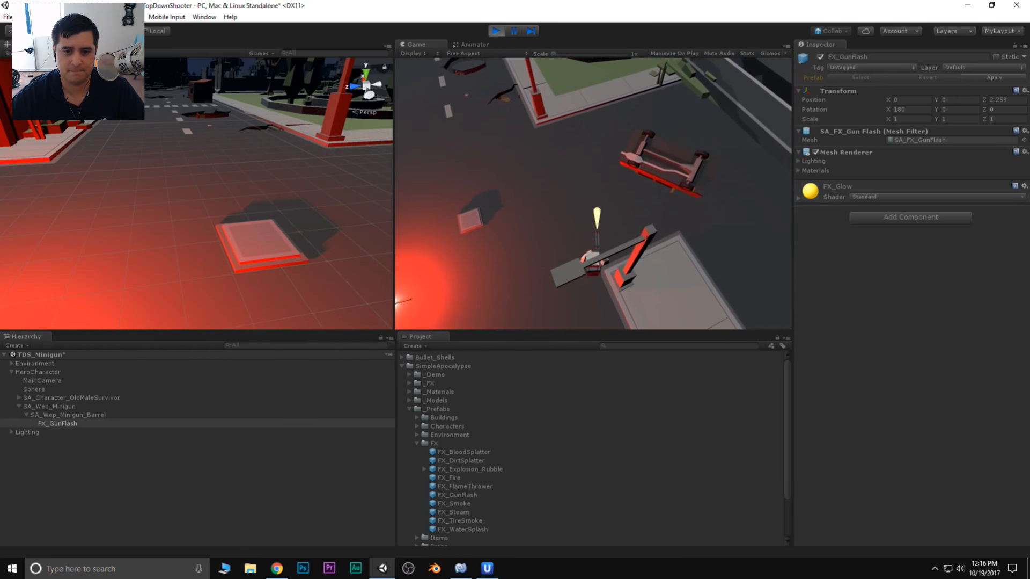
{"action": "key", "text": "a"}
{"action": "key", "text": "a"}
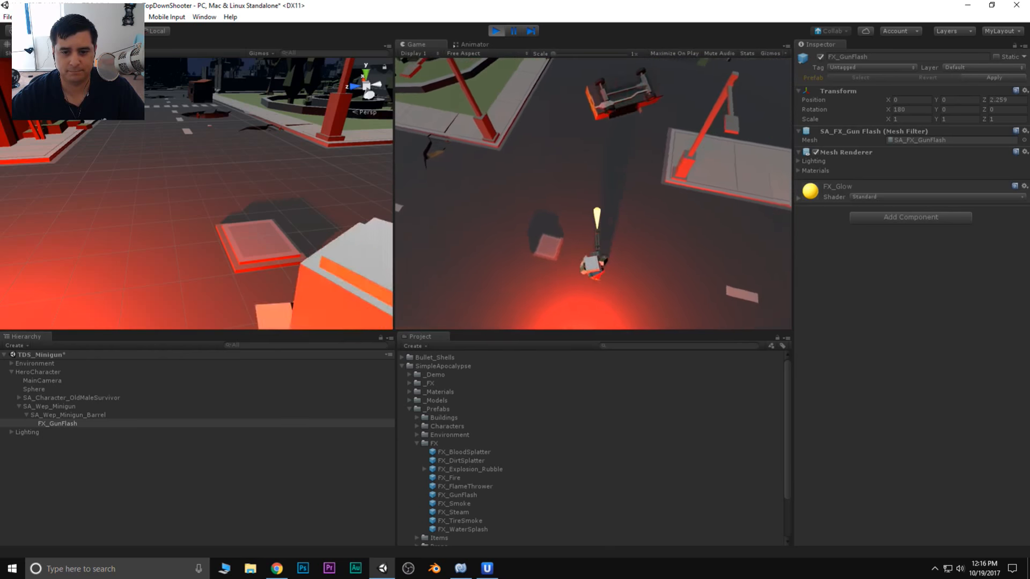
{"action": "key", "text": "Escape"}
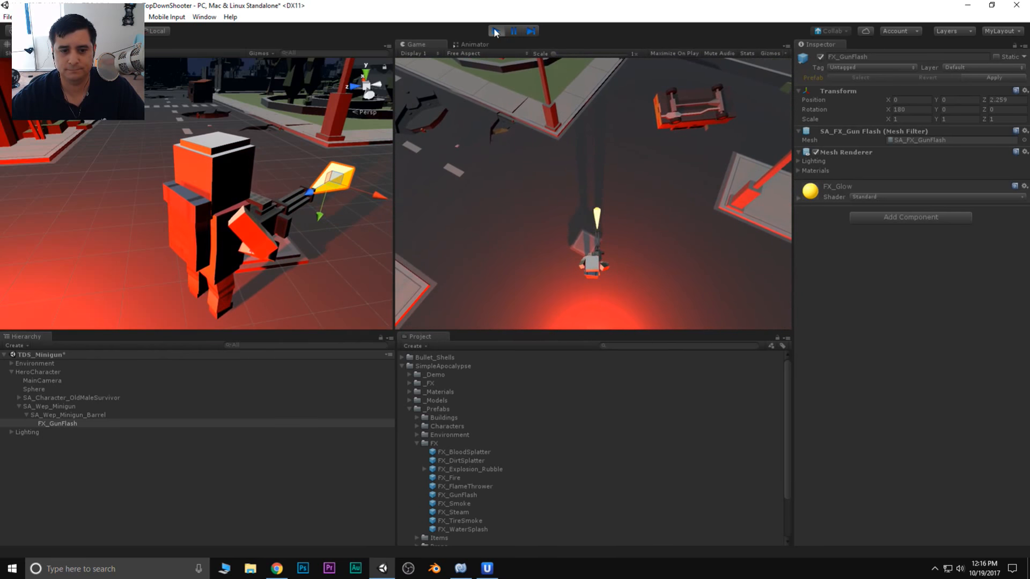
{"action": "left_click", "coordinate": [499, 32]}
Make the scene and game views taller and collapse the FX prefab folder.
{"action": "left_click_drag", "start_coordinate": [389, 329], "coordinate": [388, 375]}
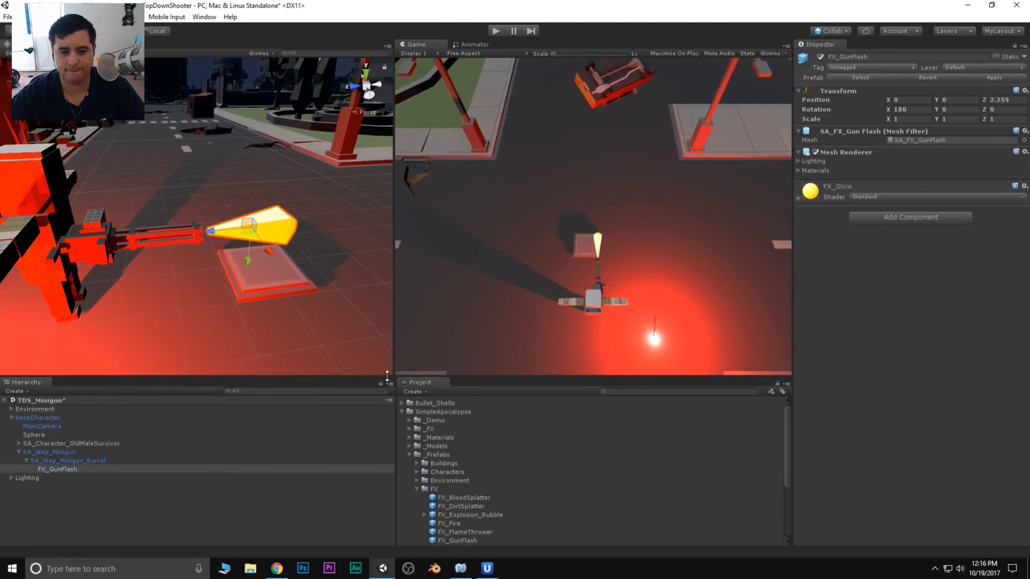
{"action": "scroll", "coordinate": [256, 304], "scroll_direction": "down", "scroll_amount": 5}
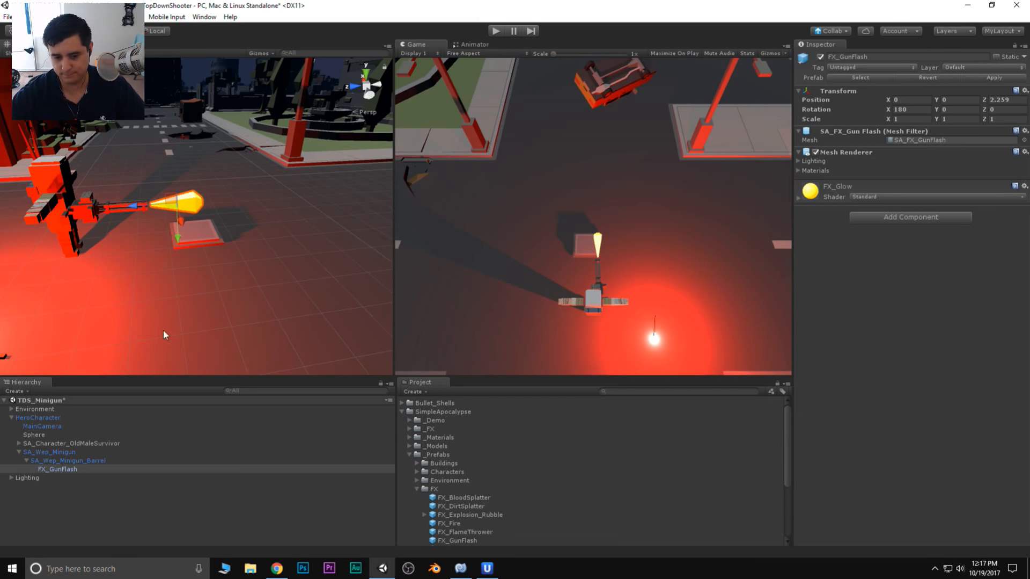
{"action": "left_click", "coordinate": [417, 488]}
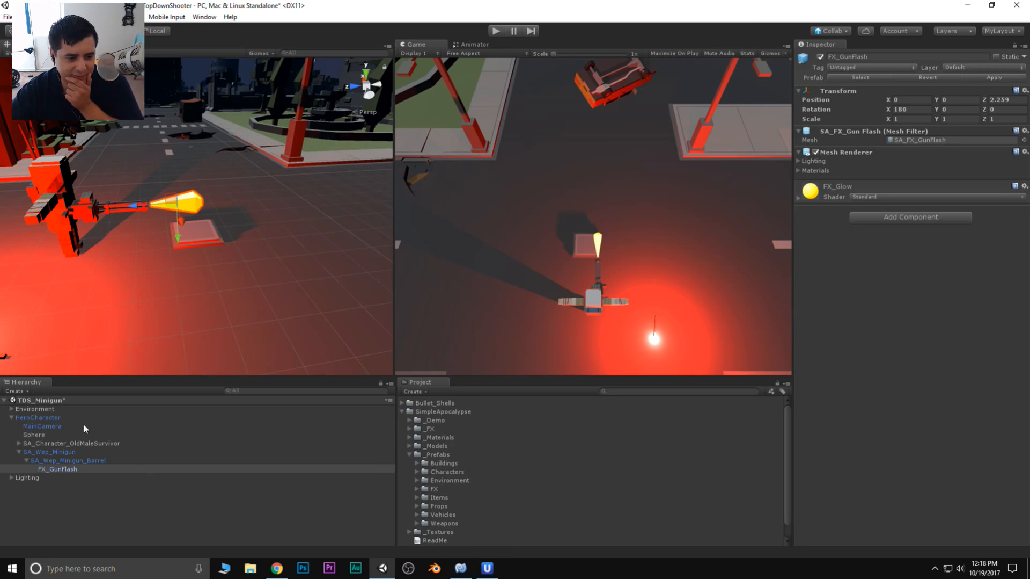
Examine the Mouse Look and Advanced Settings of HeroCharacter's Rigidbody First Person Controller, then collapse both groups.
{"action": "left_click", "coordinate": [43, 419]}
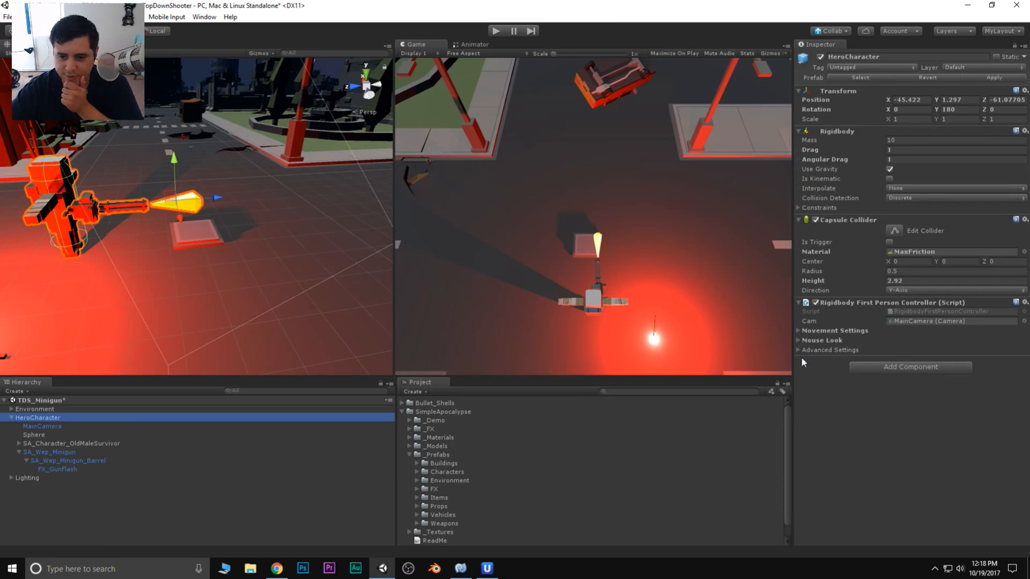
{"action": "left_click", "coordinate": [800, 338]}
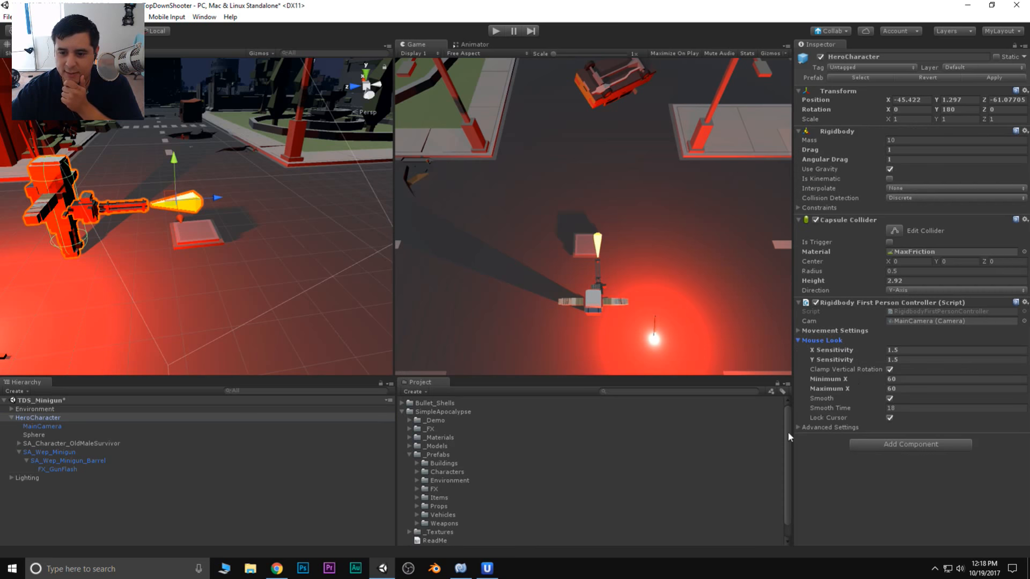
{"action": "left_click_drag", "start_coordinate": [793, 363], "coordinate": [753, 360]}
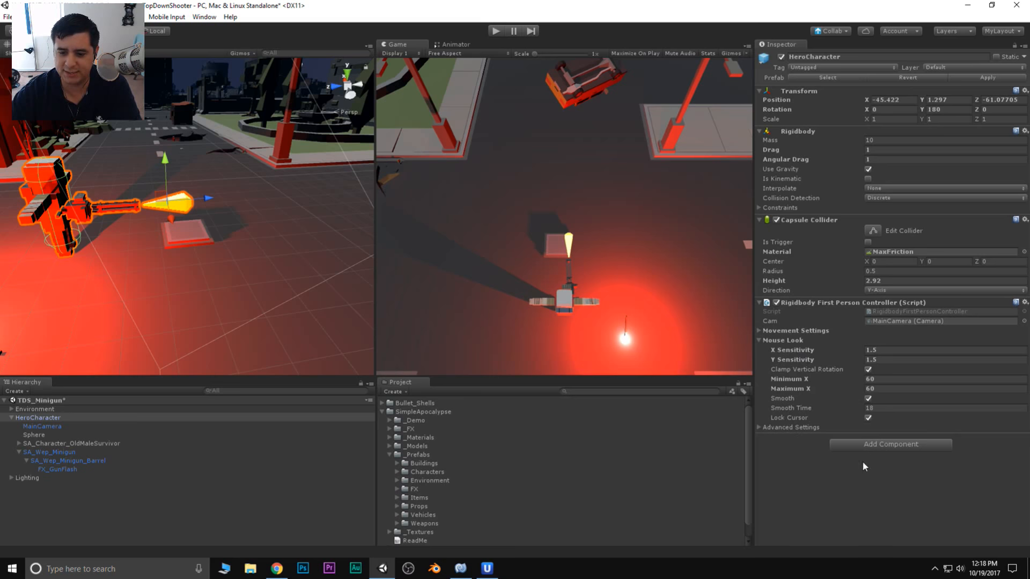
{"action": "left_click", "coordinate": [759, 426]}
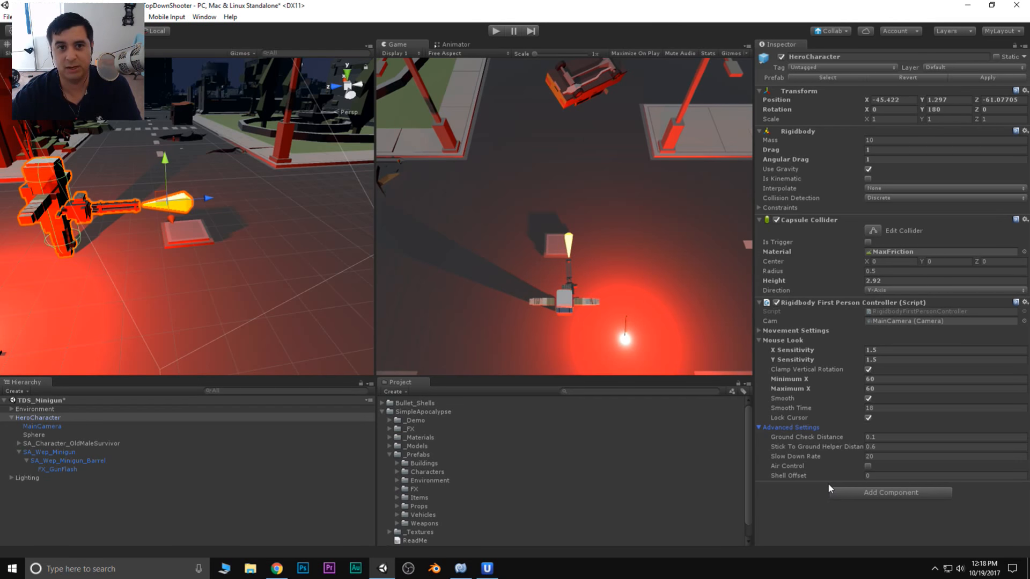
{"action": "left_click", "coordinate": [759, 340]}
{"action": "left_click", "coordinate": [760, 350]}
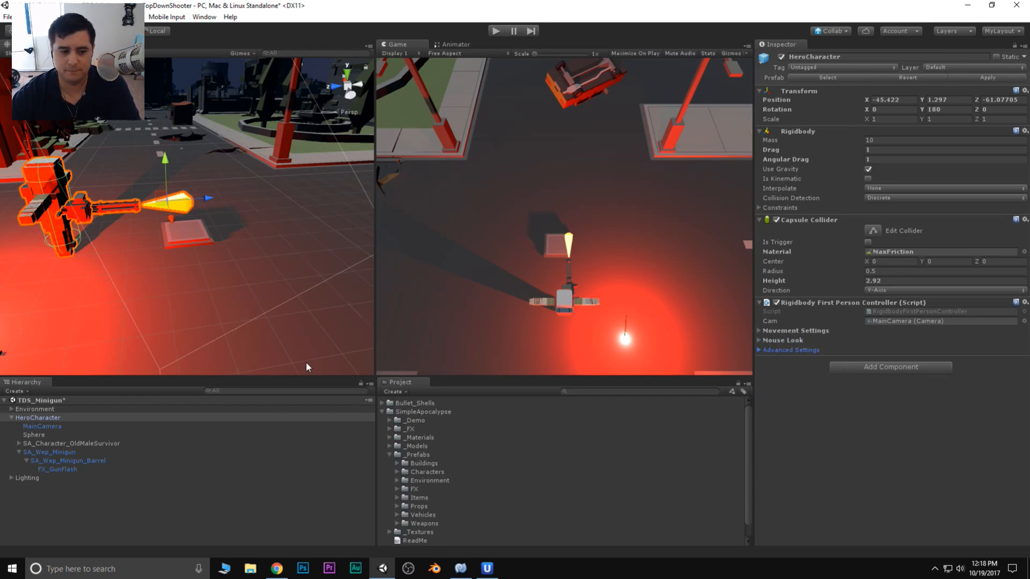
{"action": "scroll", "coordinate": [225, 223], "scroll_direction": "up", "scroll_amount": 8}
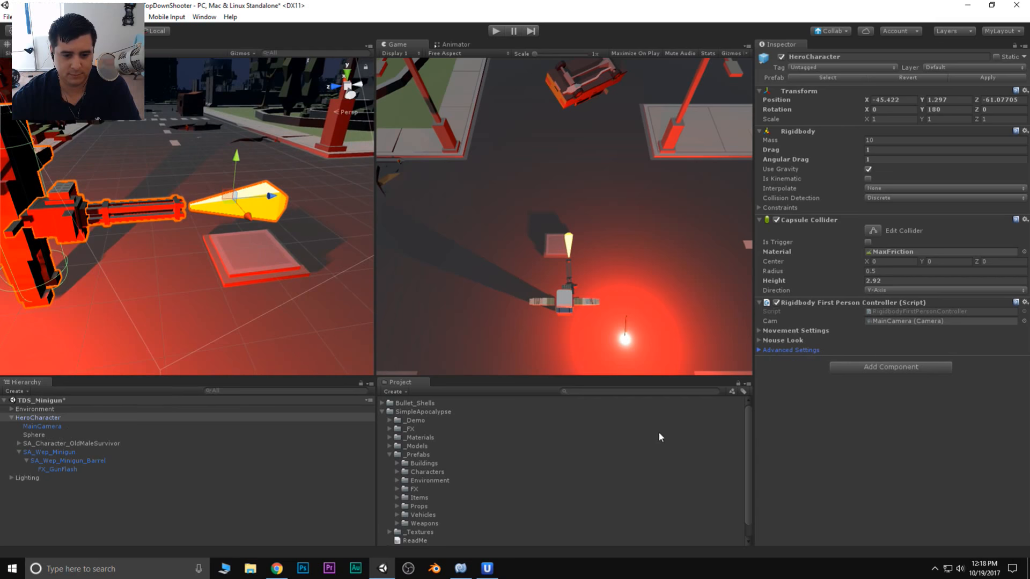
Collapse the SimpleApocalypse folder, expand the FX folder inside TDS, and enlarge the project browser area.
{"action": "scroll", "coordinate": [250, 234], "scroll_direction": "down", "scroll_amount": 3}
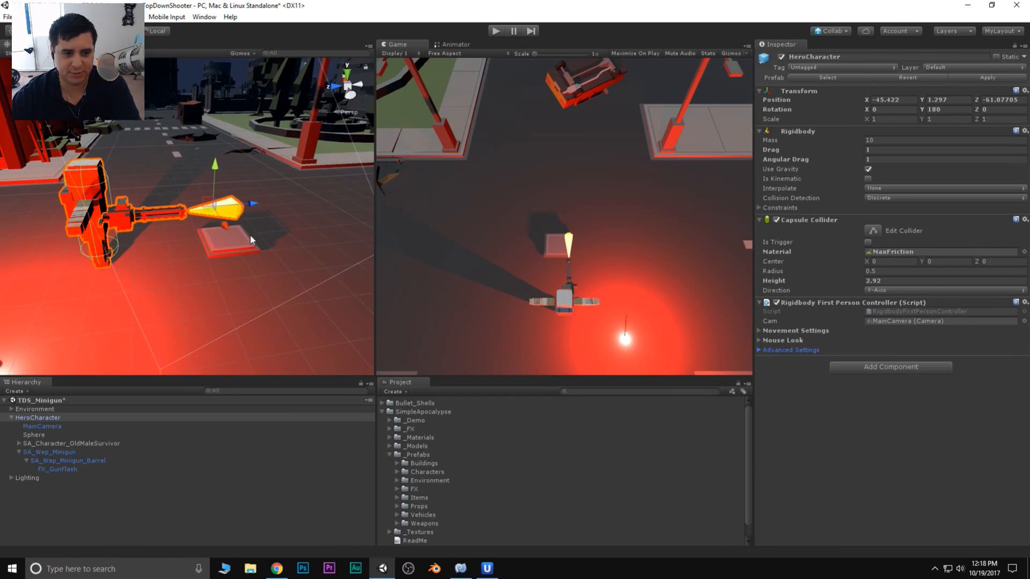
{"action": "left_click", "coordinate": [388, 454]}
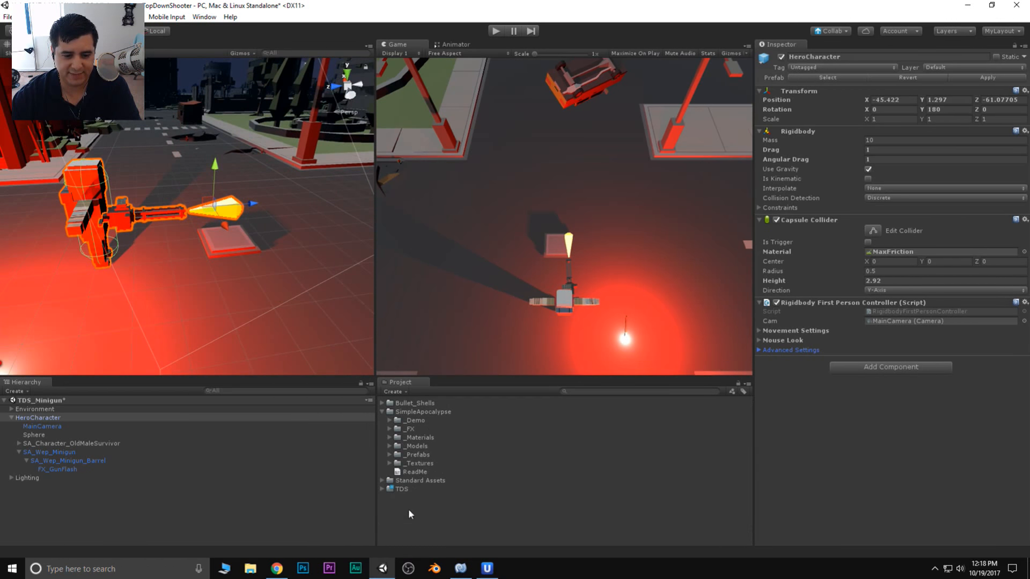
{"action": "left_click", "coordinate": [383, 411]}
{"action": "left_click", "coordinate": [383, 428]}
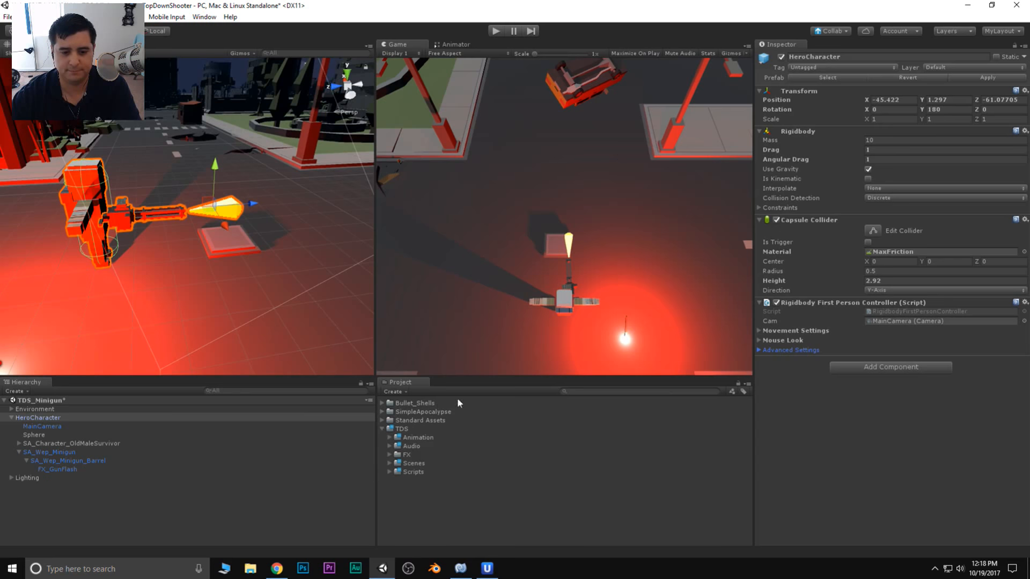
{"action": "left_click", "coordinate": [391, 454]}
{"action": "left_click_drag", "start_coordinate": [477, 375], "coordinate": [483, 302]}
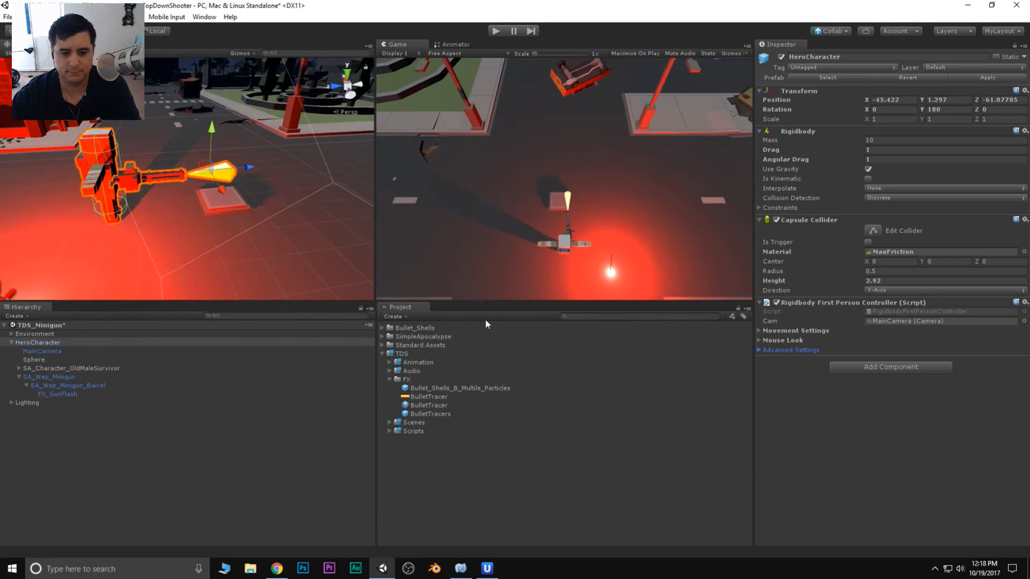
Place the BulletTracers prefab from the TDS FX folder in the scene beside the hero and raise it to about Y 2.71.
{"action": "left_click_drag", "start_coordinate": [439, 414], "coordinate": [275, 244]}
{"action": "left_click_drag", "start_coordinate": [245, 191], "coordinate": [245, 194]}
{"action": "scroll", "coordinate": [284, 182], "scroll_direction": "down", "scroll_amount": 3}
{"action": "left_click_drag", "start_coordinate": [249, 150], "coordinate": [253, 83]}
{"action": "middle_click_drag", "start_coordinate": [252, 121], "coordinate": [279, 175]}
{"action": "left_click_drag", "start_coordinate": [297, 186], "coordinate": [218, 183], "text": "alt"}
{"action": "middle_click_drag", "start_coordinate": [217, 182], "coordinate": [254, 165]}
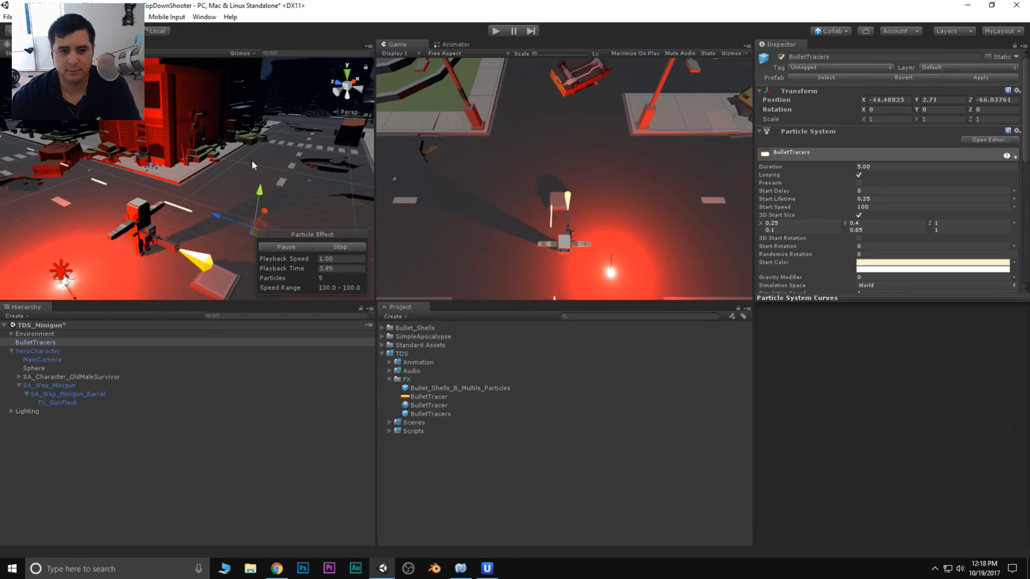
Raise BulletTracers to about Y 4.339 and make the scene and game views taller to examine the tracers' direction.
{"action": "left_click_drag", "start_coordinate": [255, 165], "coordinate": [168, 163], "text": "alt"}
{"action": "middle_click_drag", "start_coordinate": [168, 163], "coordinate": [257, 153]}
{"action": "left_click_drag", "start_coordinate": [258, 153], "coordinate": [238, 174], "text": "alt"}
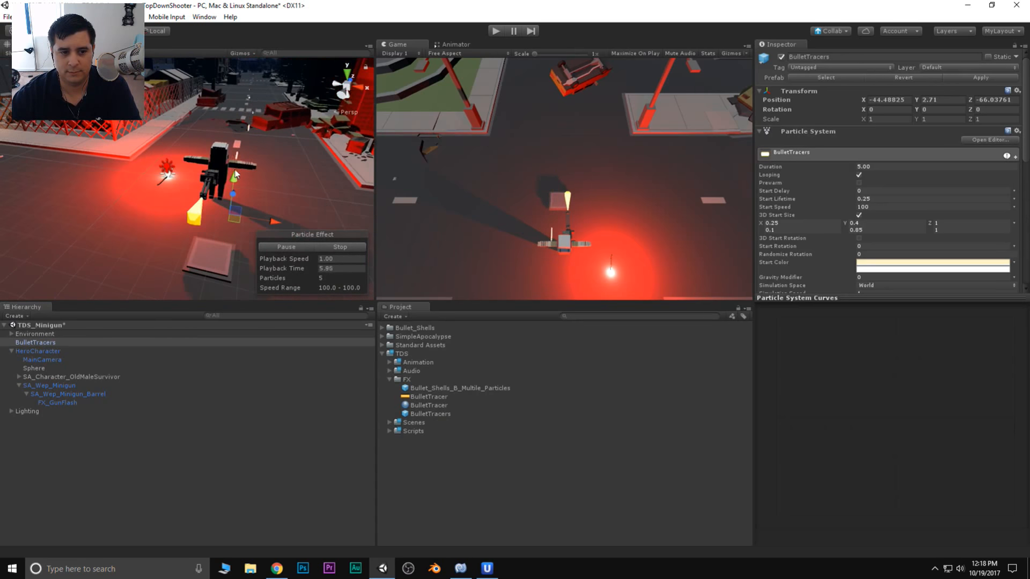
{"action": "middle_click_drag", "start_coordinate": [238, 174], "coordinate": [103, 186]}
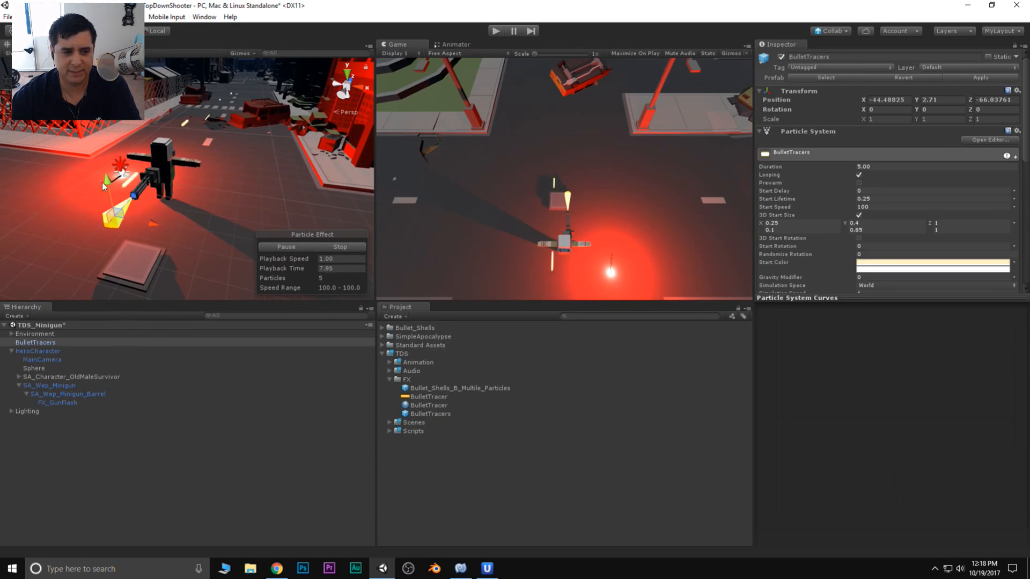
{"action": "left_click_drag", "start_coordinate": [104, 186], "coordinate": [98, 144]}
{"action": "middle_click_drag", "start_coordinate": [221, 124], "coordinate": [260, 192]}
{"action": "scroll", "coordinate": [260, 192], "scroll_direction": "up", "scroll_amount": 2}
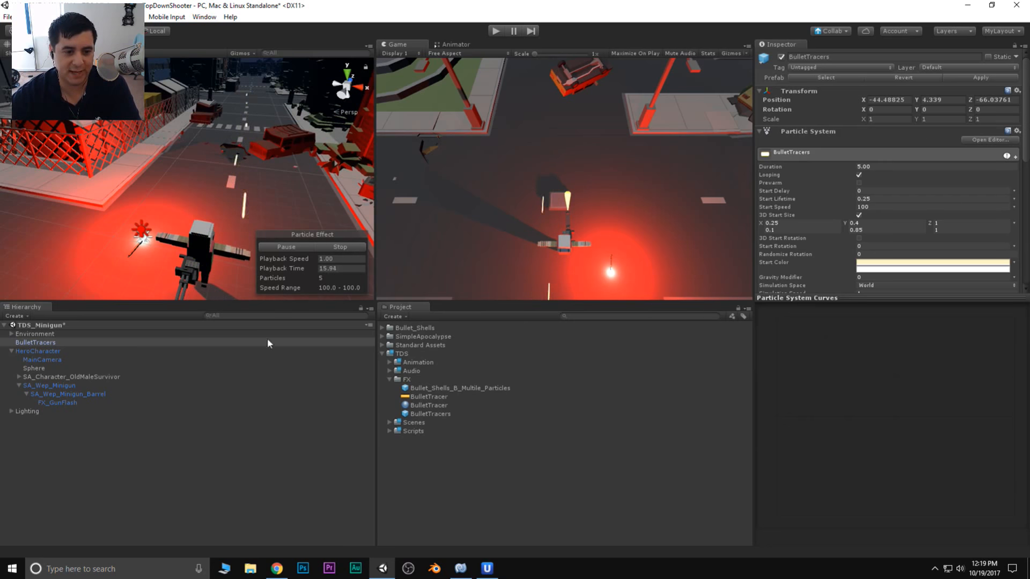
{"action": "left_click_drag", "start_coordinate": [268, 302], "coordinate": [270, 368]}
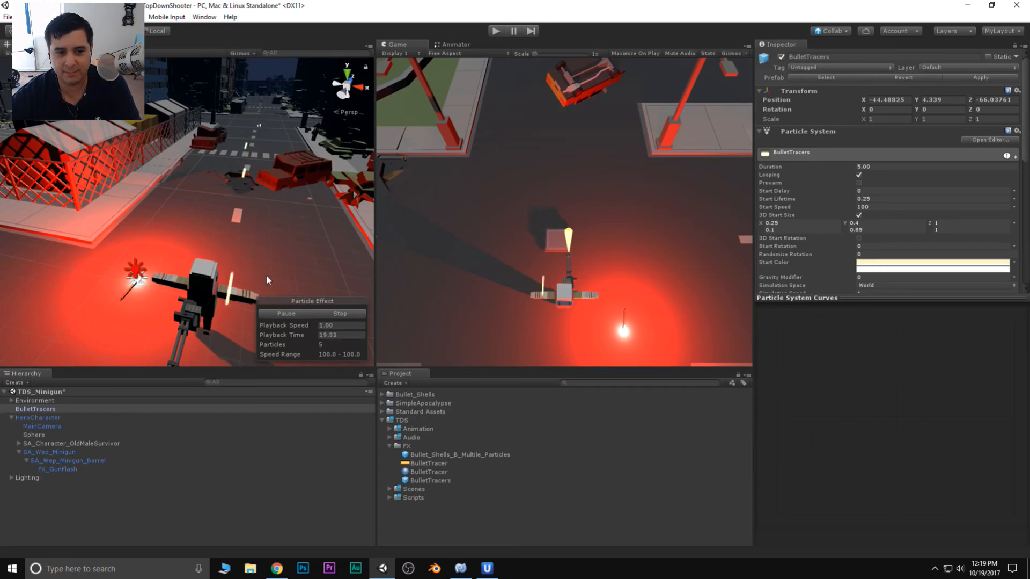
{"action": "left_click_drag", "start_coordinate": [266, 276], "coordinate": [95, 225], "text": "alt"}
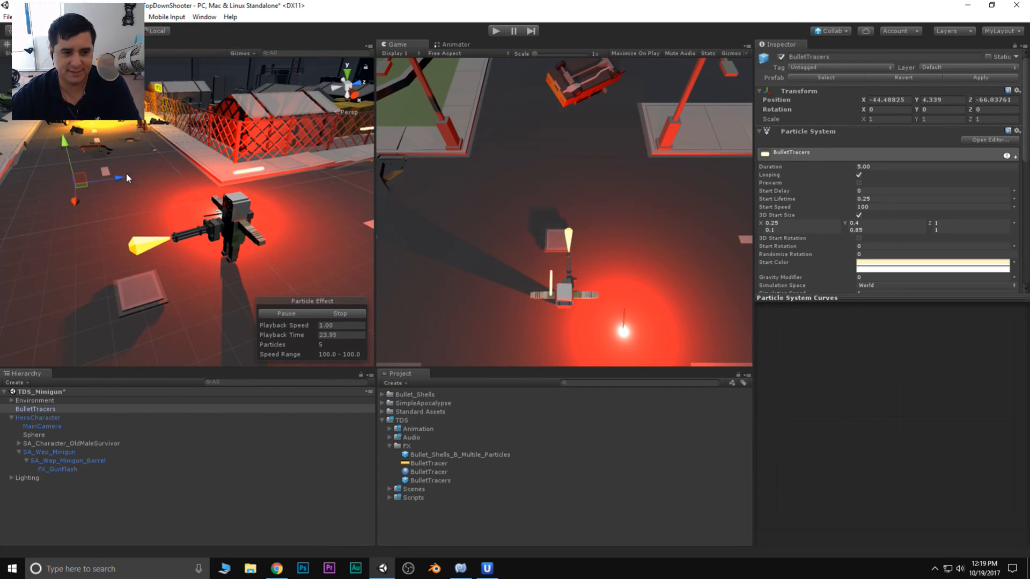
{"action": "middle_click_drag", "start_coordinate": [181, 171], "coordinate": [136, 213]}
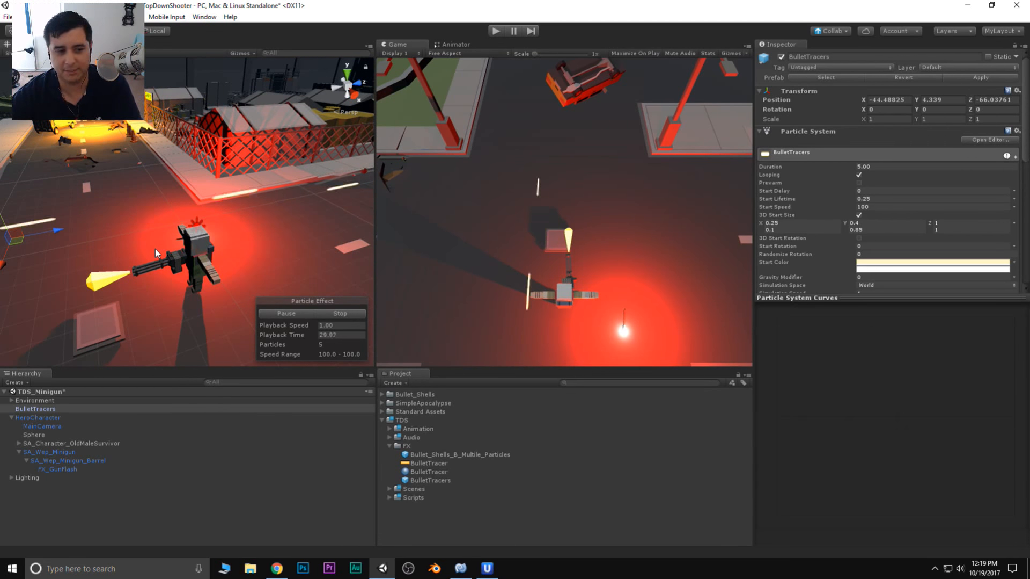
{"action": "middle_click_drag", "start_coordinate": [156, 252], "coordinate": [180, 204]}
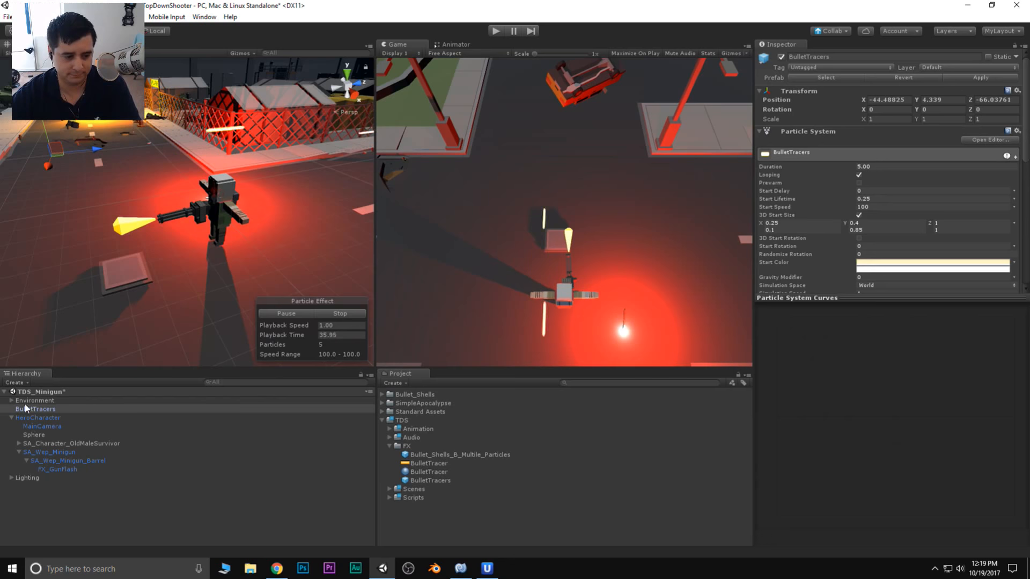
Parent BulletTracers to FX_GunFlash and set its local position to 0, 0, 0.
{"action": "left_click_drag", "start_coordinate": [25, 408], "coordinate": [95, 468]}
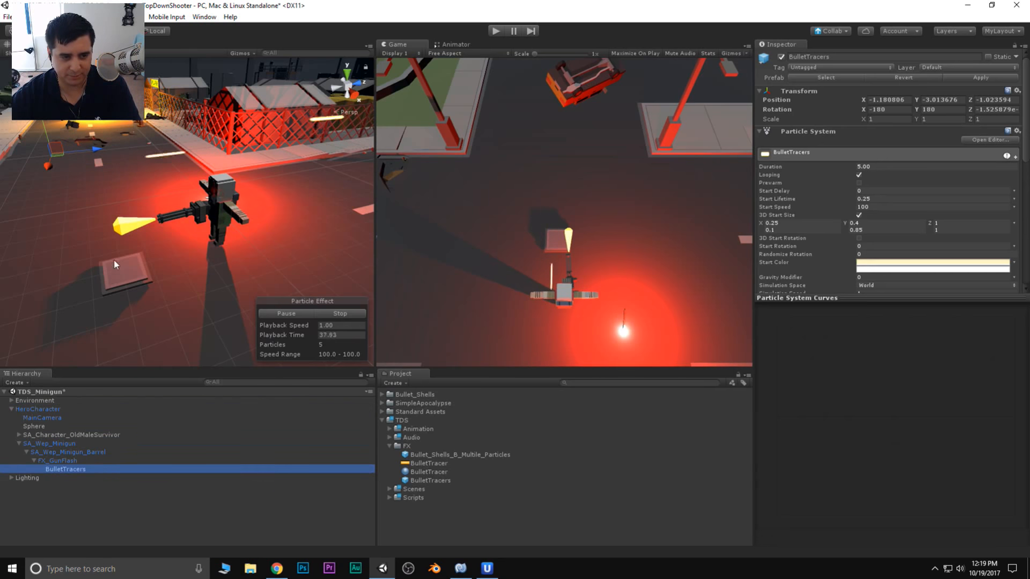
{"action": "left_click", "coordinate": [887, 100]}
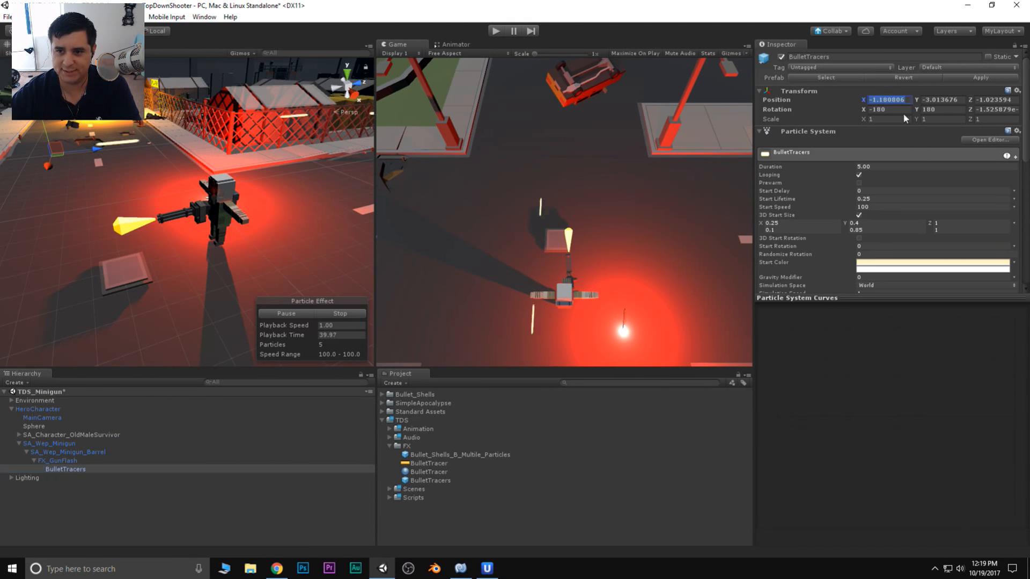
{"action": "type", "text": "0"}
{"action": "key", "text": "Tab"}
{"action": "type", "text": "0"}
{"action": "key", "text": "Tab"}
{"action": "type", "text": "0"}
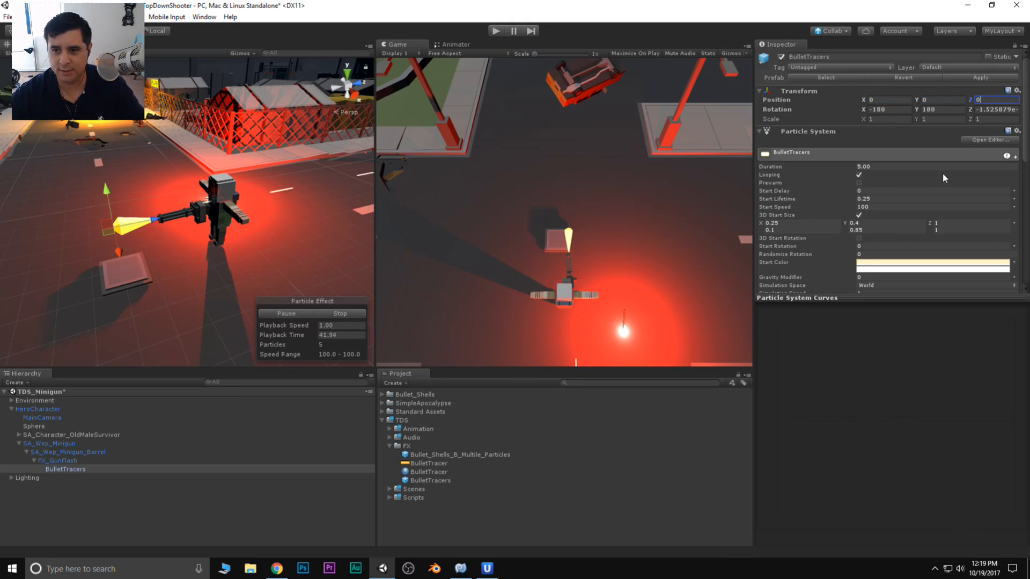
{"action": "key", "text": "Return"}
{"action": "key", "text": "f"}
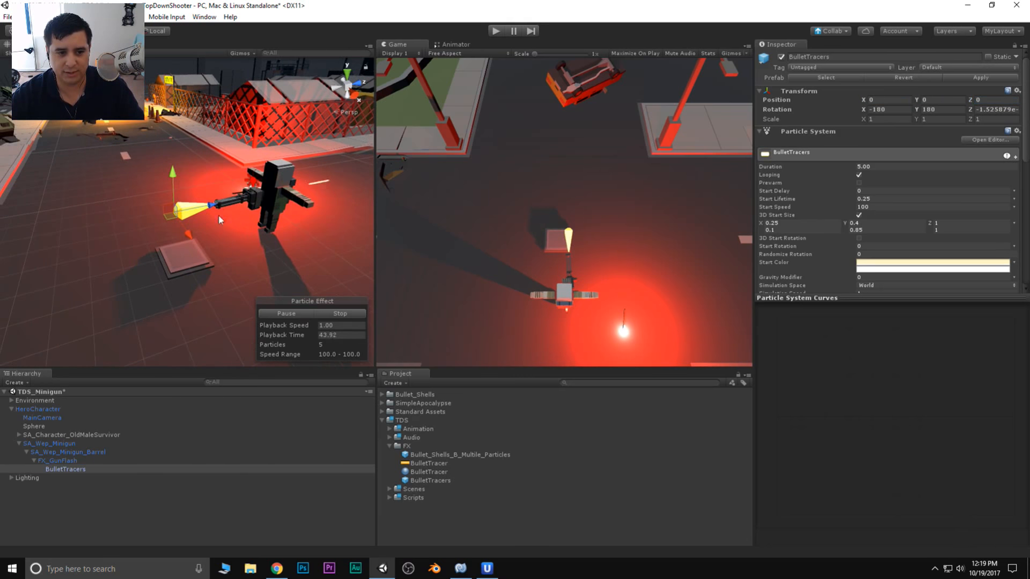
Make BulletTracers a direct child of SA_Wep_Minigun, with its local position at 0, 0, 0 and its Y rotation at 0.
{"action": "left_click_drag", "start_coordinate": [69, 469], "coordinate": [70, 442]}
{"action": "middle_click_drag", "start_coordinate": [280, 273], "coordinate": [166, 290]}
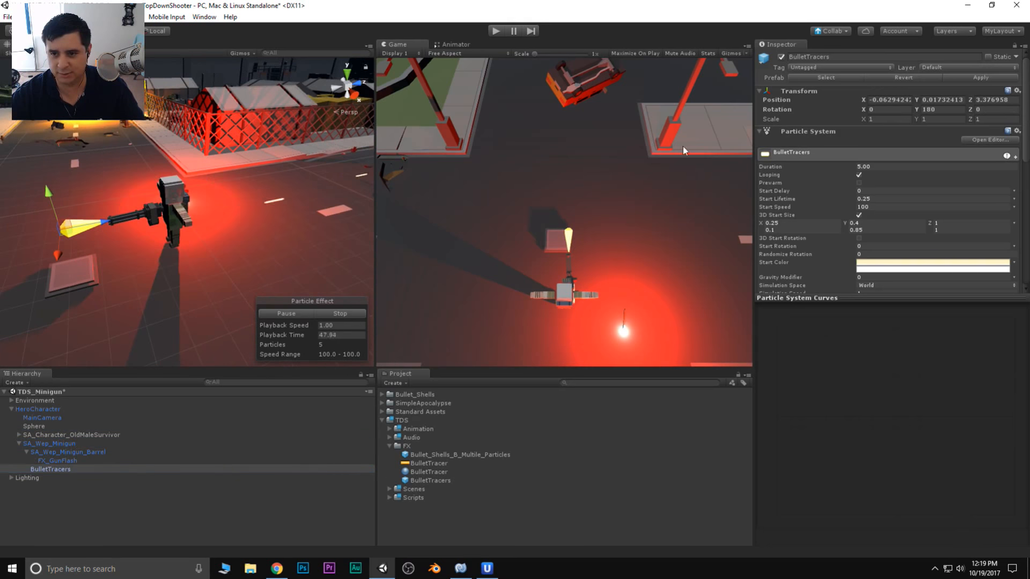
{"action": "left_click", "coordinate": [874, 100]}
{"action": "type", "text": "0"}
{"action": "key", "text": "Tab"}
{"action": "type", "text": "0"}
{"action": "key", "text": "Tab"}
{"action": "type", "text": "0"}
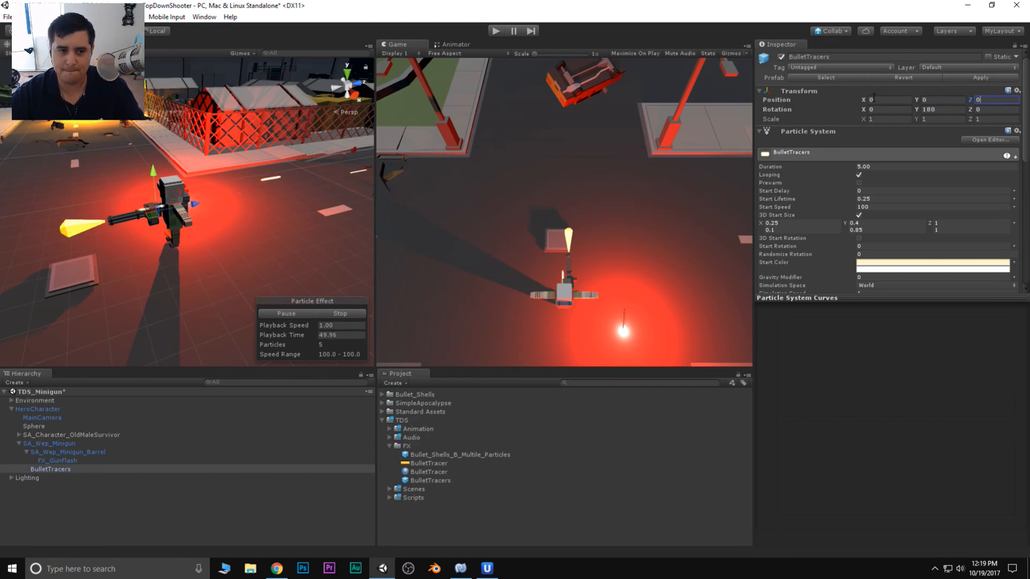
{"action": "left_click", "coordinate": [942, 110]}
{"action": "type", "text": "0"}
Move BulletTracers forward to the gun flash, at about Z 3.65, and enlarge the views and the particle settings area.
{"action": "left_click_drag", "start_coordinate": [178, 257], "coordinate": [300, 258], "text": "alt"}
{"action": "left_click_drag", "start_coordinate": [113, 273], "coordinate": [158, 215]}
{"action": "left_click_drag", "start_coordinate": [633, 368], "coordinate": [633, 401]}
{"action": "left_click_drag", "start_coordinate": [798, 298], "coordinate": [798, 404]}
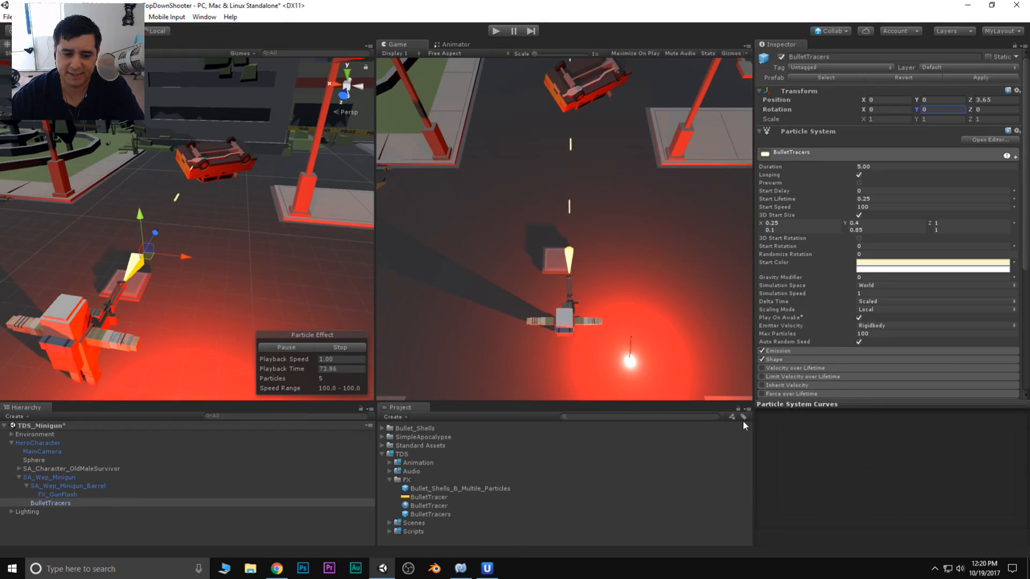
Examine the BulletTracer texture and the BulletTracer material in an enlarged preview.
{"action": "left_click", "coordinate": [433, 496]}
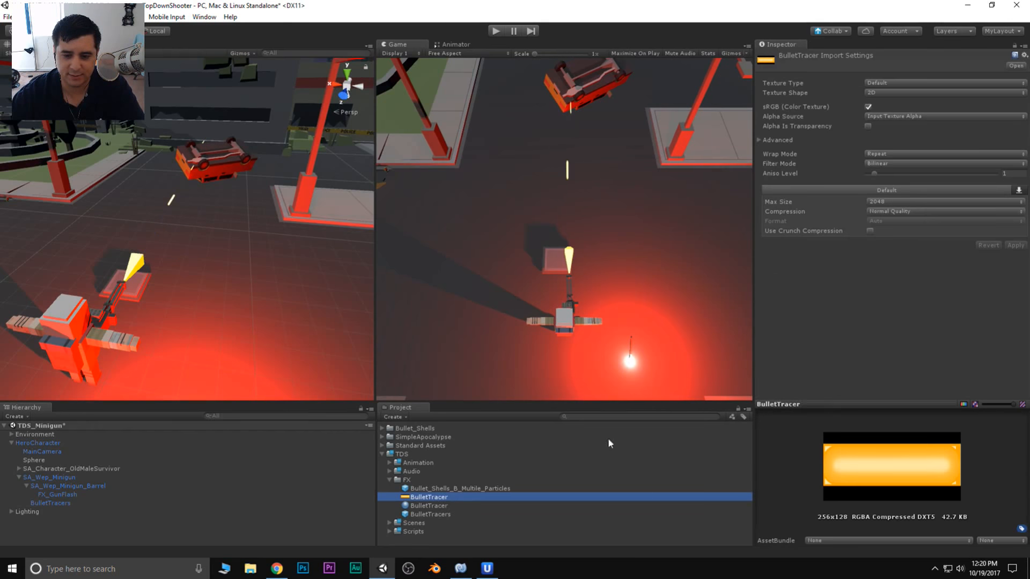
{"action": "left_click_drag", "start_coordinate": [828, 404], "coordinate": [828, 332]}
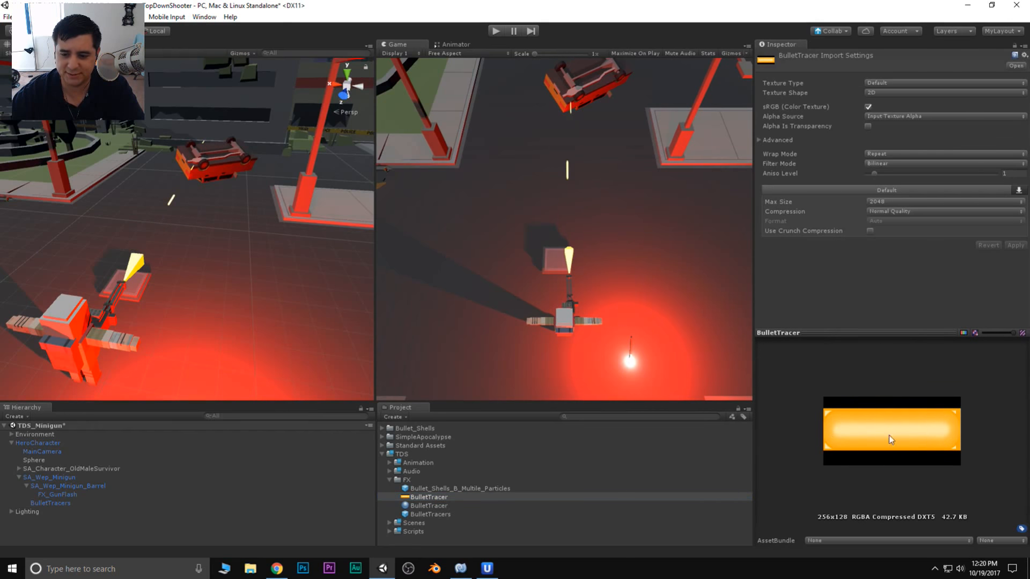
{"action": "left_click", "coordinate": [422, 505]}
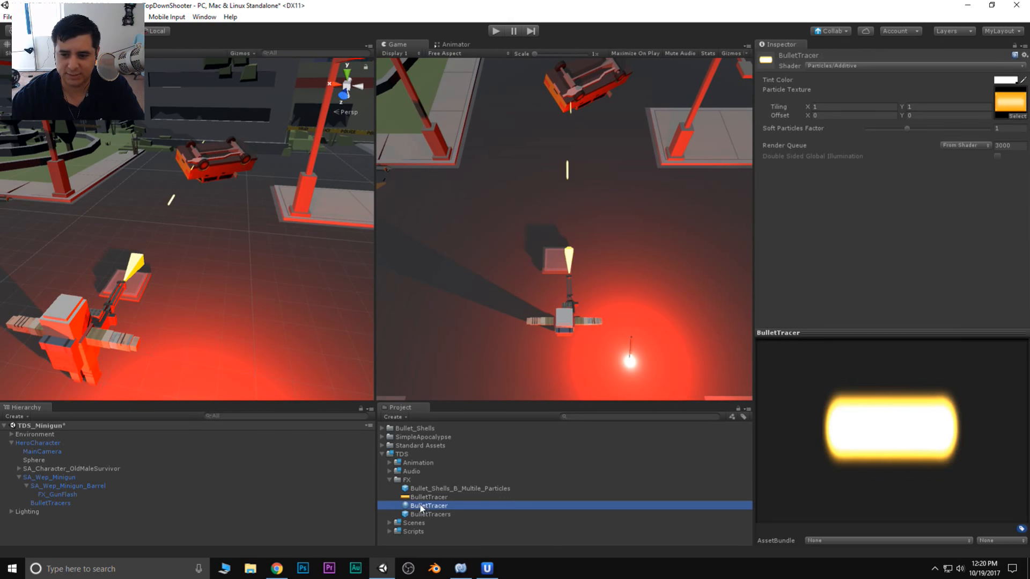
{"action": "left_click_drag", "start_coordinate": [896, 332], "coordinate": [888, 292]}
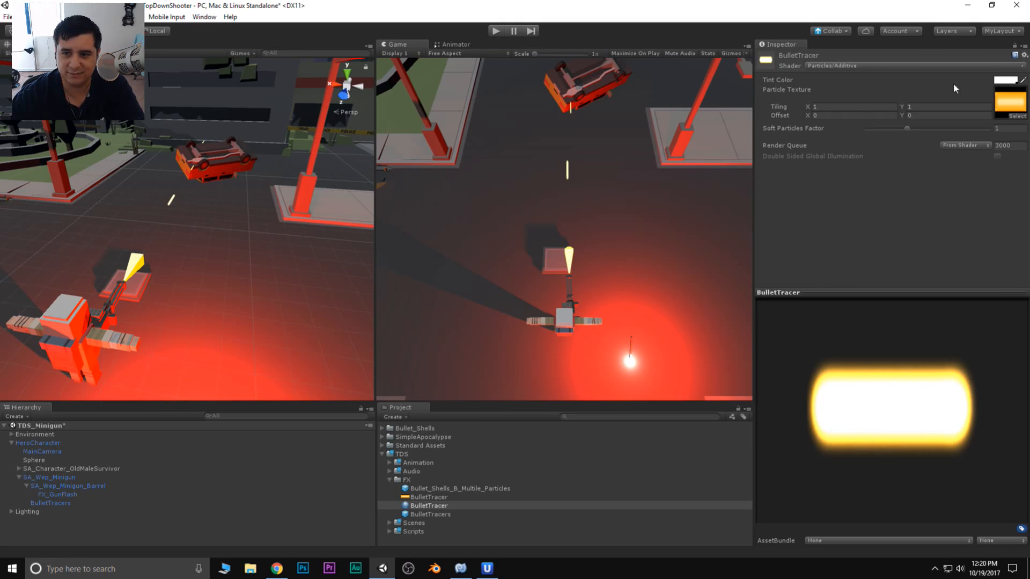
Try a semi-transparent light red tint, EC7373C3, on the BulletTracer material, undo it and close the colour picker.
{"action": "left_click", "coordinate": [1005, 80]}
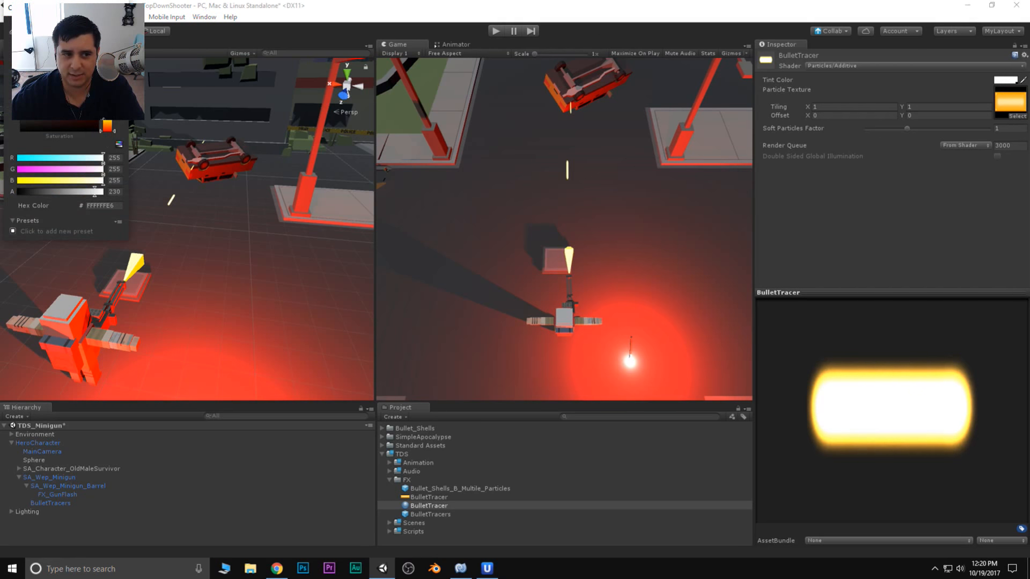
{"action": "mouse_move", "coordinate": [80, 60]}
{"action": "left_mouse_down"}
{"action": "mouse_move", "coordinate": [96, 60]}
{"action": "mouse_move", "coordinate": [62, 62]}
{"action": "mouse_move", "coordinate": [73, 68]}
{"action": "mouse_move", "coordinate": [61, 58]}
{"action": "left_mouse_up"}
{"action": "mouse_move", "coordinate": [95, 192]}
{"action": "left_mouse_down"}
{"action": "mouse_move", "coordinate": [75, 189]}
{"action": "mouse_move", "coordinate": [84, 192]}
{"action": "left_mouse_up"}
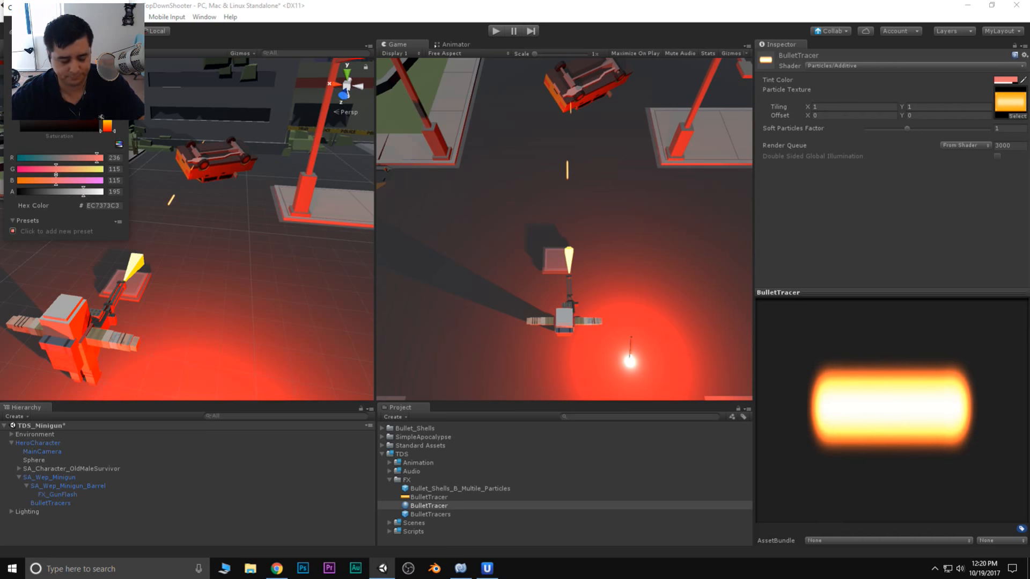
{"action": "key", "text": "ctrl+z"}
{"action": "key", "text": "ctrl+z"}
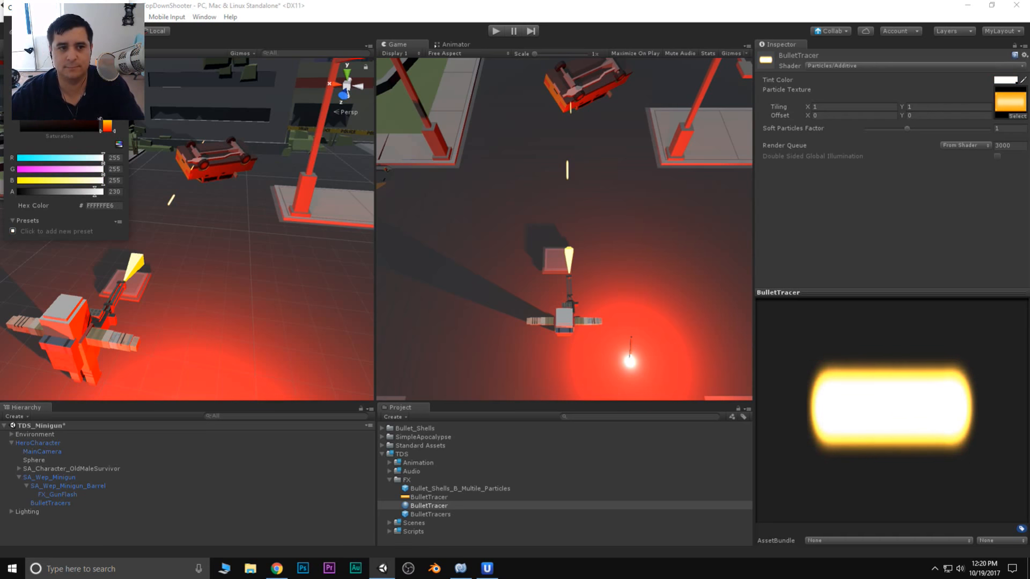
{"action": "left_click", "coordinate": [120, 8]}
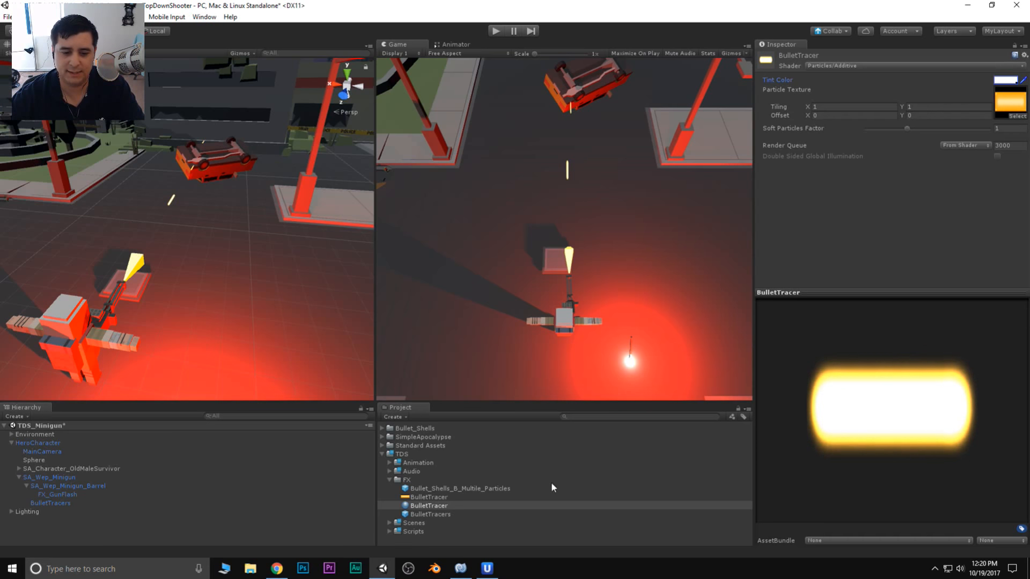
Display the Renderer module settings of the BulletTracers particle system.
{"action": "left_click", "coordinate": [65, 502]}
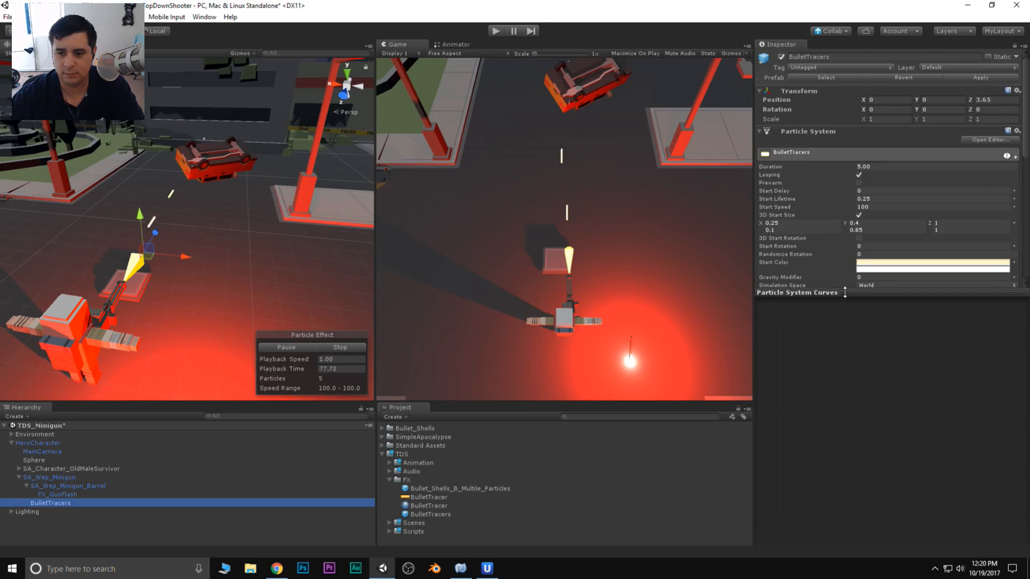
{"action": "scroll", "coordinate": [852, 273], "scroll_direction": "down", "scroll_amount": 3}
{"action": "scroll", "coordinate": [853, 273], "scroll_direction": "down", "scroll_amount": 6}
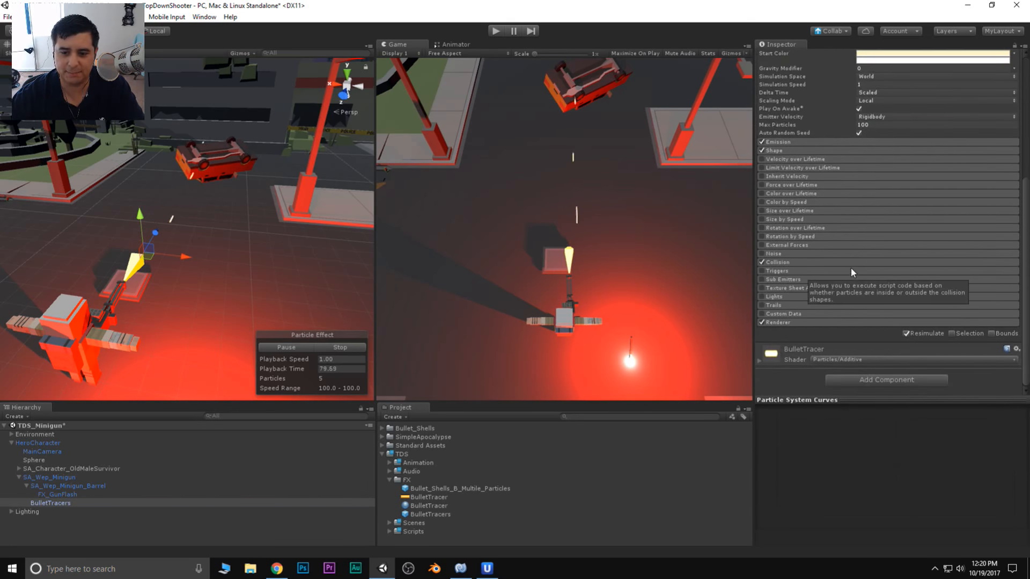
{"action": "left_click", "coordinate": [785, 323]}
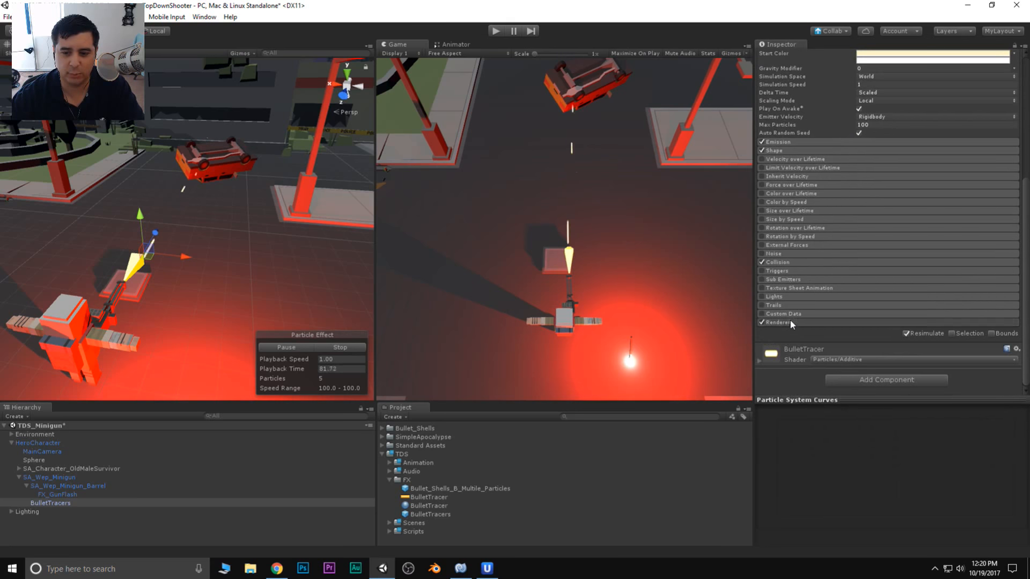
{"action": "scroll", "coordinate": [887, 254], "scroll_direction": "down", "scroll_amount": 5}
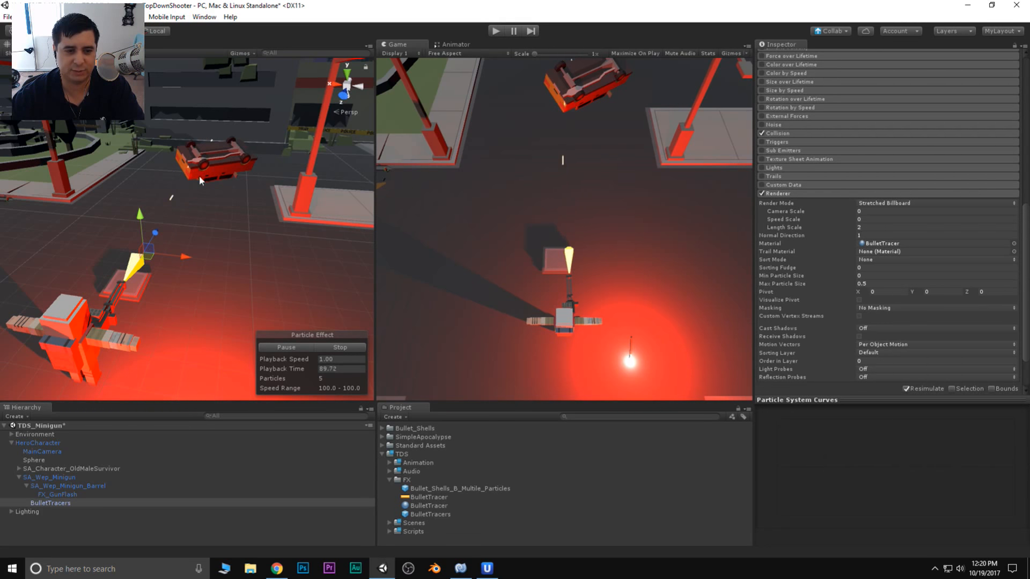
Try the Billboard render mode on BulletTracers, inspect the tracers up close, and restore Stretched Billboard.
{"action": "left_click", "coordinate": [880, 204]}
{"action": "left_click", "coordinate": [884, 214]}
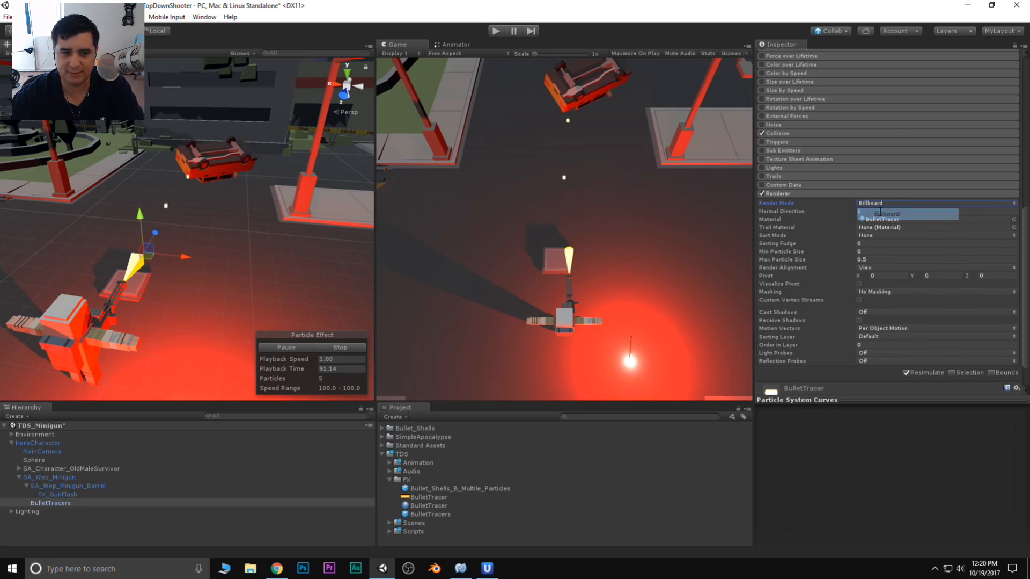
{"action": "middle_click_drag", "start_coordinate": [215, 202], "coordinate": [250, 196]}
{"action": "scroll", "coordinate": [283, 192], "scroll_direction": "up", "scroll_amount": 3}
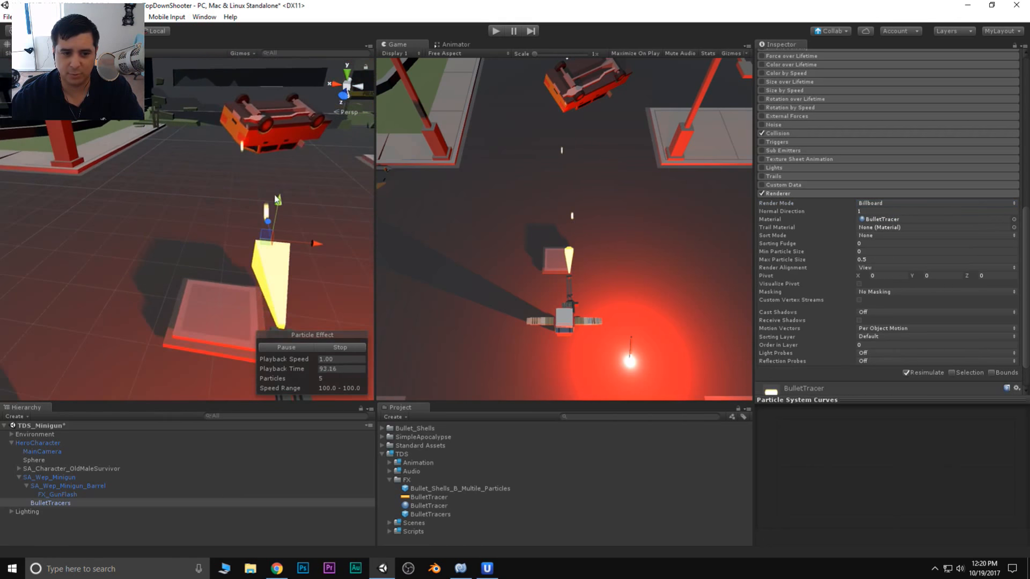
{"action": "middle_click_drag", "start_coordinate": [283, 192], "coordinate": [126, 261]}
{"action": "right_click_drag", "start_coordinate": [126, 260], "coordinate": [214, 237]}
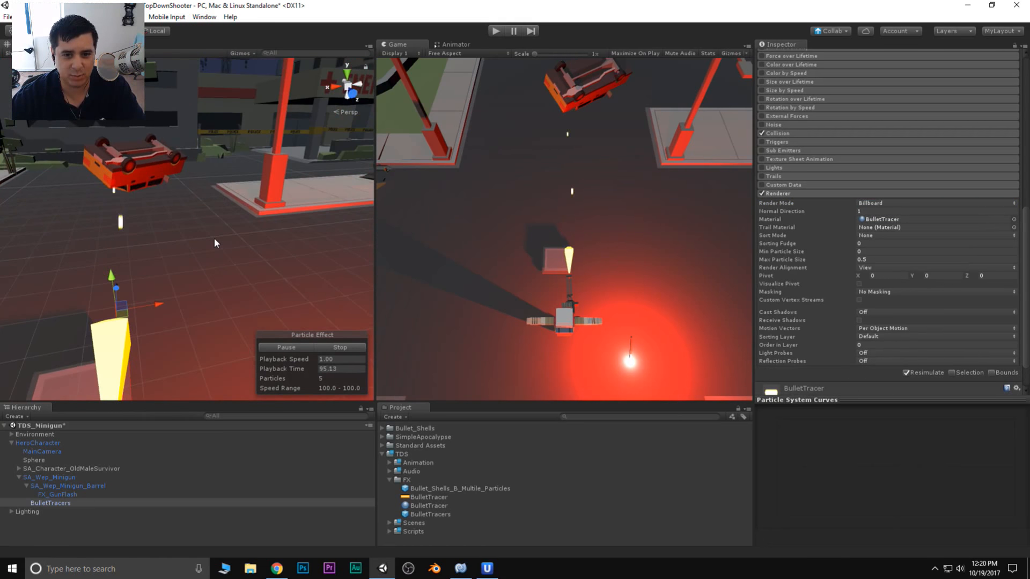
{"action": "left_click", "coordinate": [876, 205]}
{"action": "left_click", "coordinate": [884, 227]}
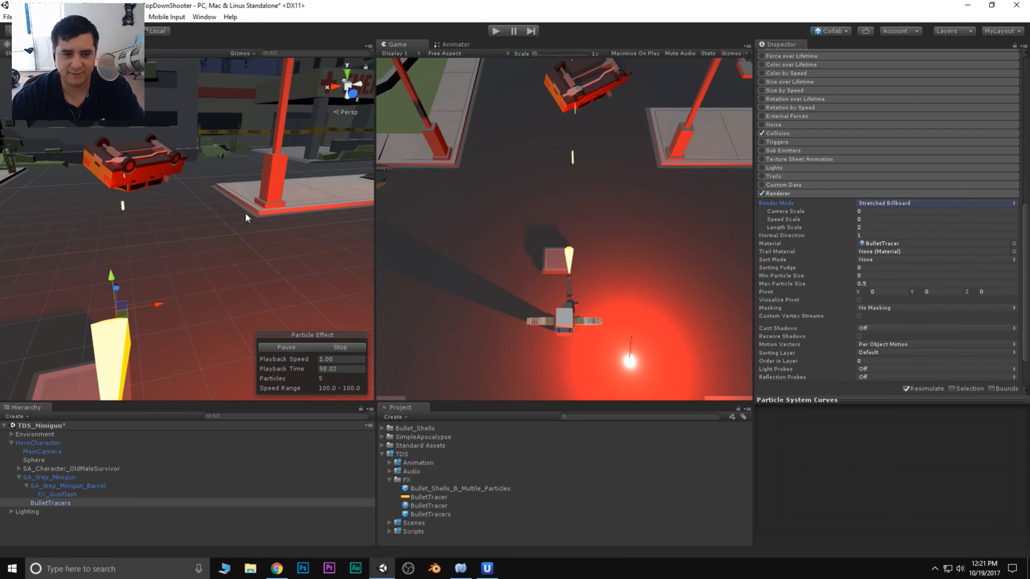
Collapse the Renderer settings and examine the tracers in the scene alongside the main settings of BulletTracers.
{"action": "scroll", "coordinate": [108, 236], "scroll_direction": "down", "scroll_amount": 3}
{"action": "middle_click_drag", "start_coordinate": [59, 257], "coordinate": [153, 260]}
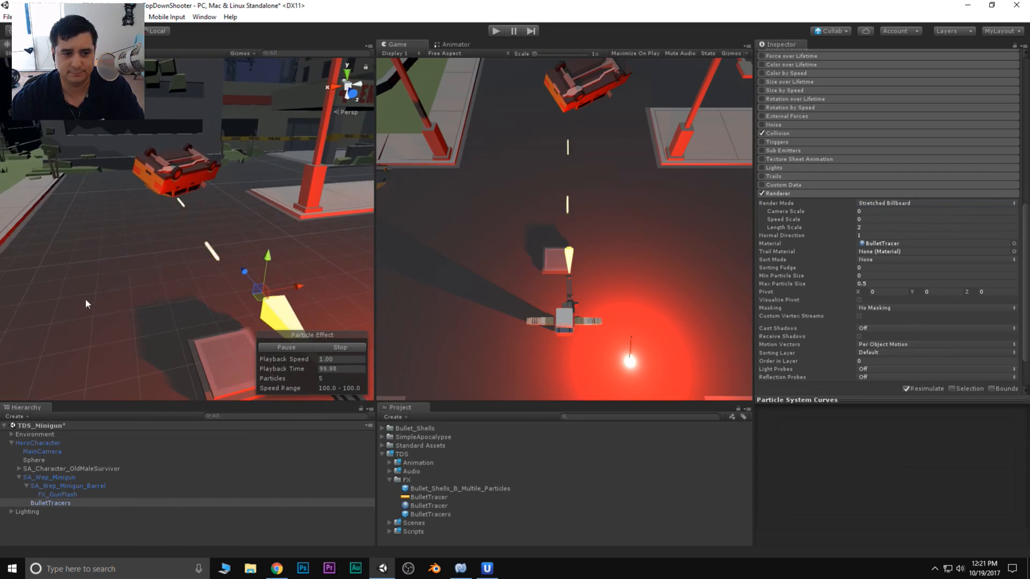
{"action": "right_click_drag", "start_coordinate": [86, 300], "coordinate": [140, 290]}
{"action": "scroll", "coordinate": [816, 220], "scroll_direction": "up", "scroll_amount": 10}
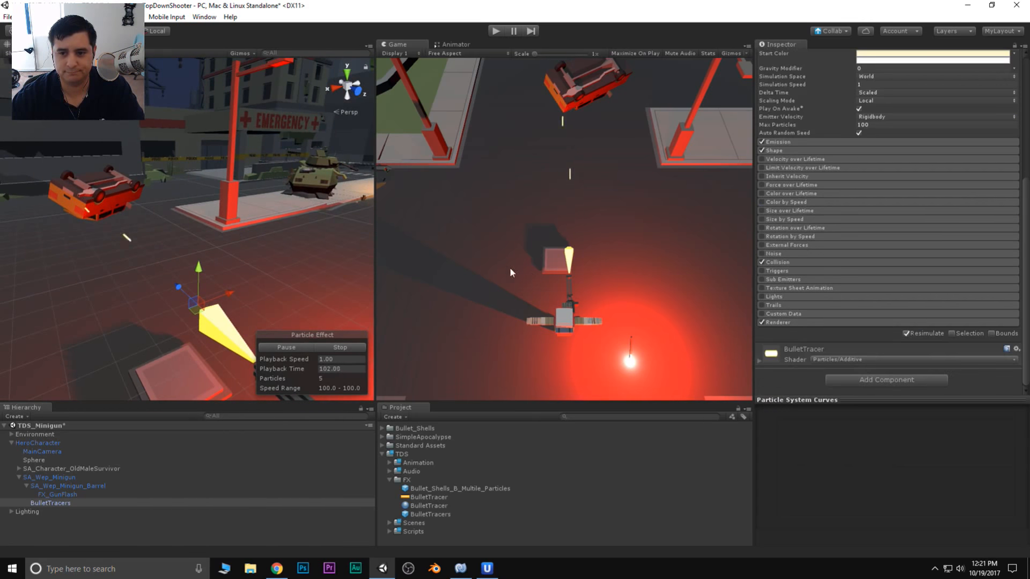
{"action": "scroll", "coordinate": [837, 226], "scroll_direction": "down", "scroll_amount": 2}
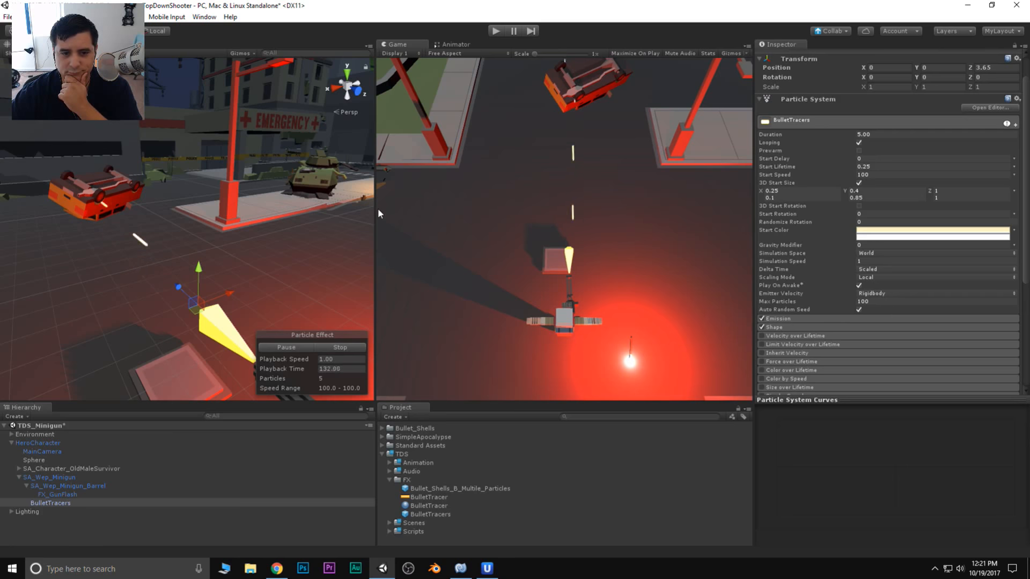
{"action": "left_click_drag", "start_coordinate": [376, 211], "coordinate": [390, 209]}
{"action": "middle_click_drag", "start_coordinate": [327, 236], "coordinate": [277, 174]}
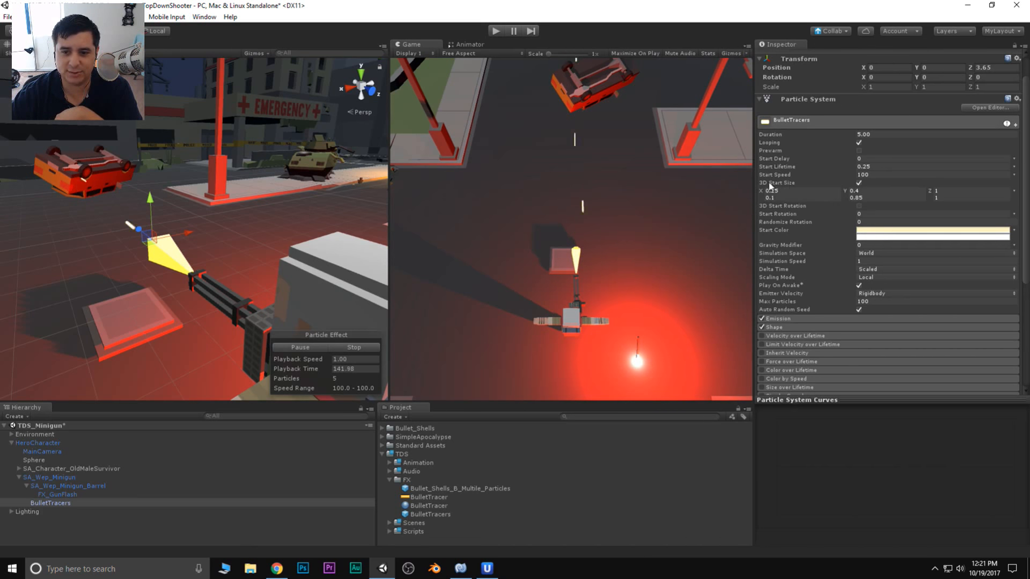
{"action": "middle_click_drag", "start_coordinate": [110, 208], "coordinate": [182, 215]}
{"action": "scroll", "coordinate": [183, 214], "scroll_direction": "up", "scroll_amount": 3}
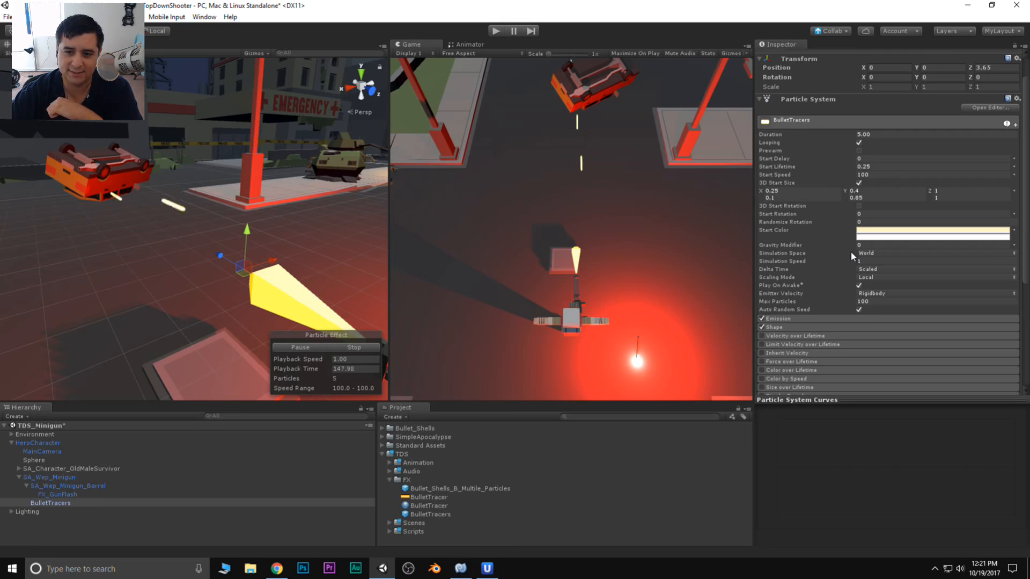
Try a random Y start size between 1 and 2 on BulletTracers, undo it and resume the particle simulation.
{"action": "left_click", "coordinate": [1016, 191]}
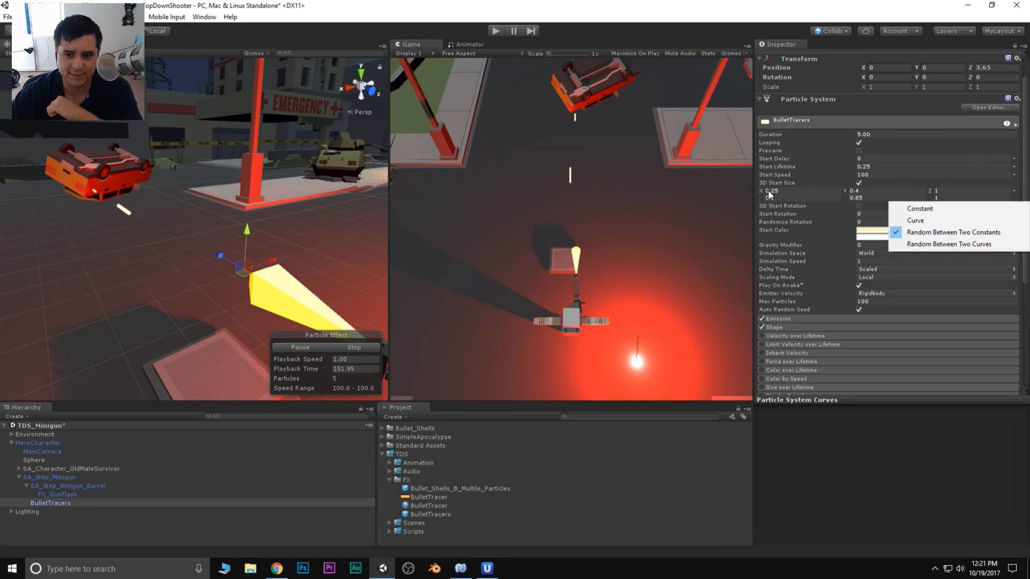
{"action": "left_click", "coordinate": [801, 184]}
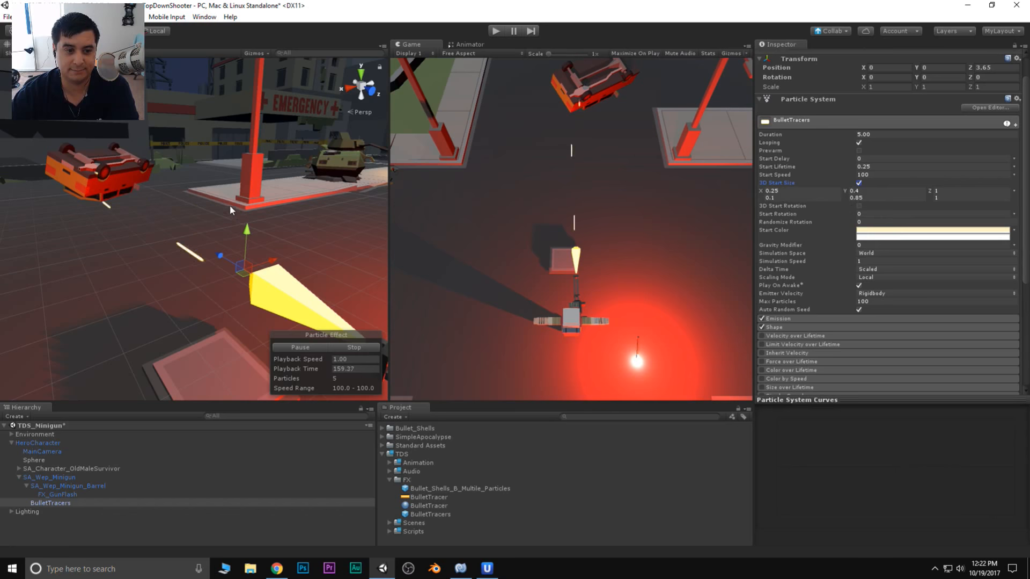
{"action": "mouse_move", "coordinate": [245, 213]}
{"action": "middle_mouse_down"}
{"action": "mouse_move", "coordinate": [273, 150]}
{"action": "mouse_move", "coordinate": [260, 122]}
{"action": "mouse_move", "coordinate": [219, 202]}
{"action": "mouse_move", "coordinate": [246, 194]}
{"action": "middle_mouse_up"}
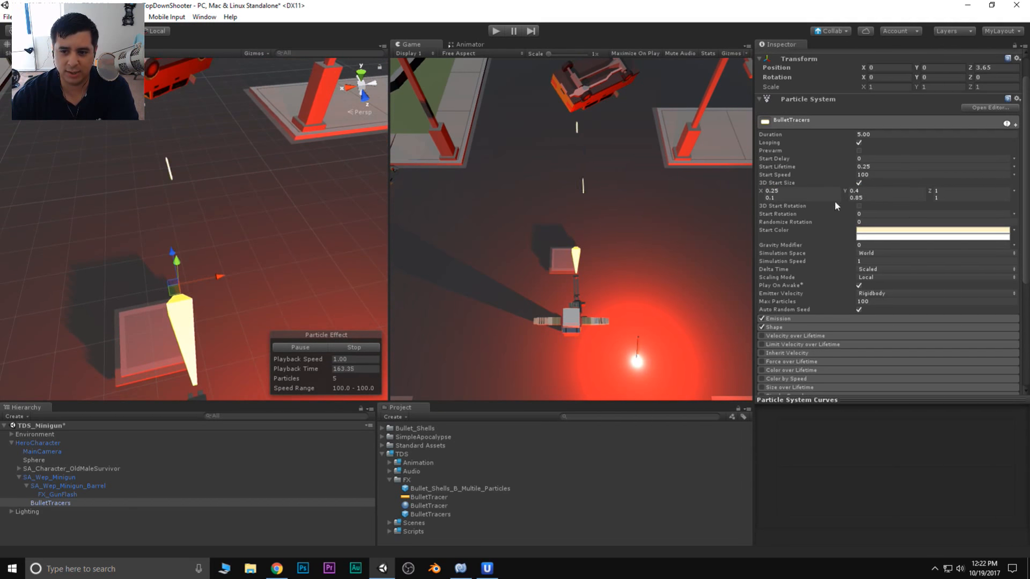
{"action": "left_click", "coordinate": [878, 190]}
{"action": "type", "text": "1"}
{"action": "key", "text": "Tab"}
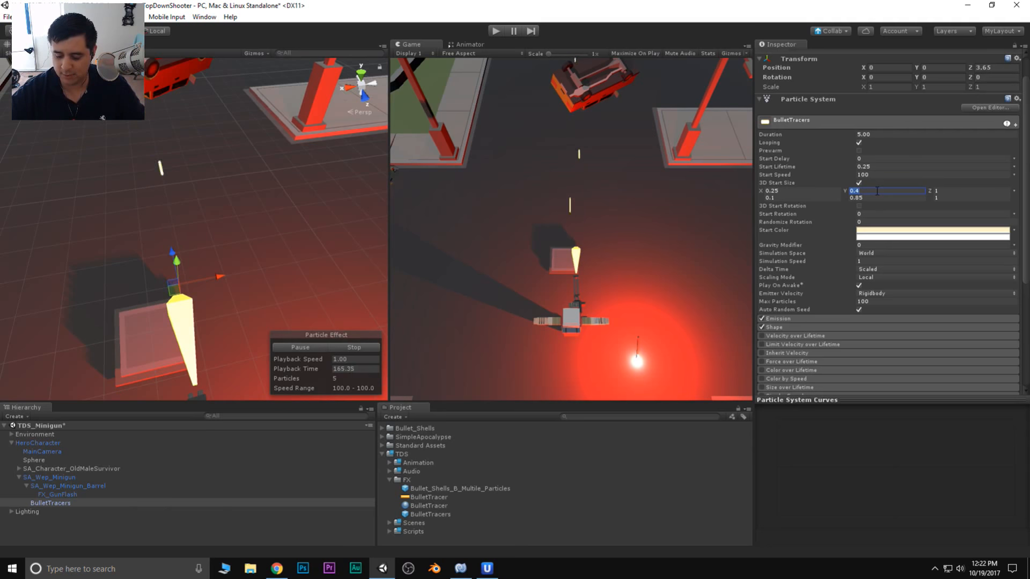
{"action": "type", "text": "2"}
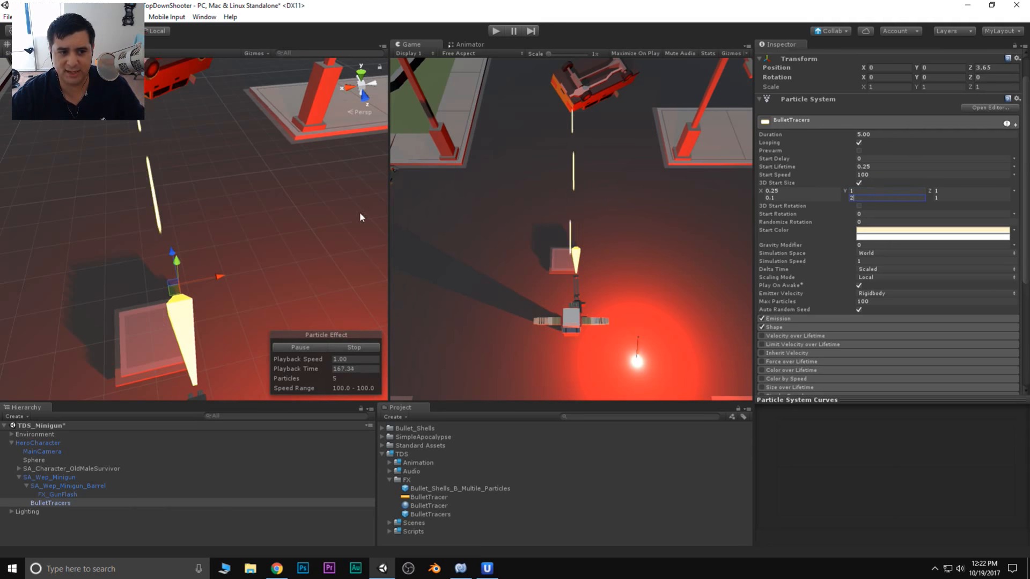
{"action": "key", "text": "ctrl+z"}
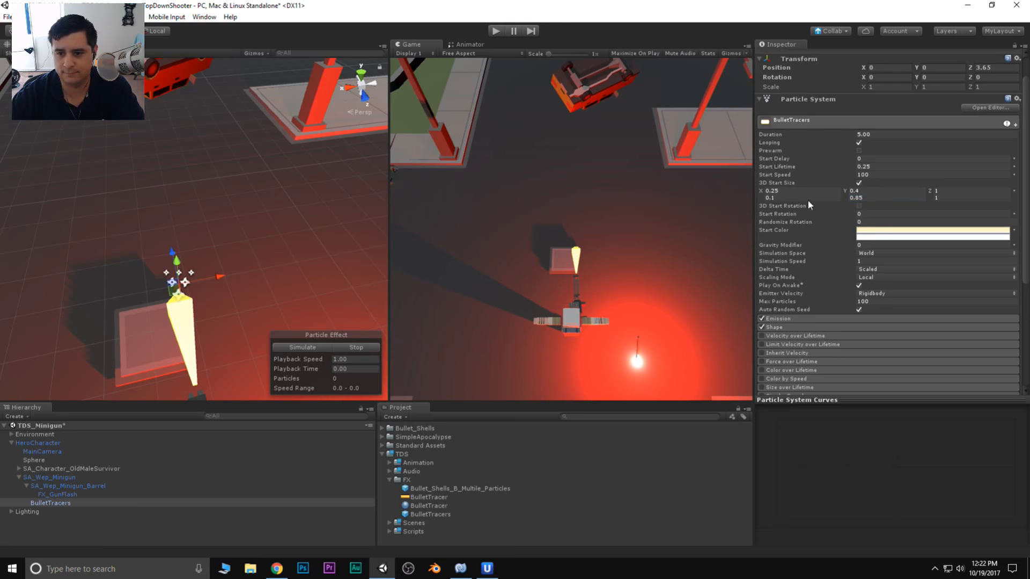
{"action": "left_click", "coordinate": [309, 348]}
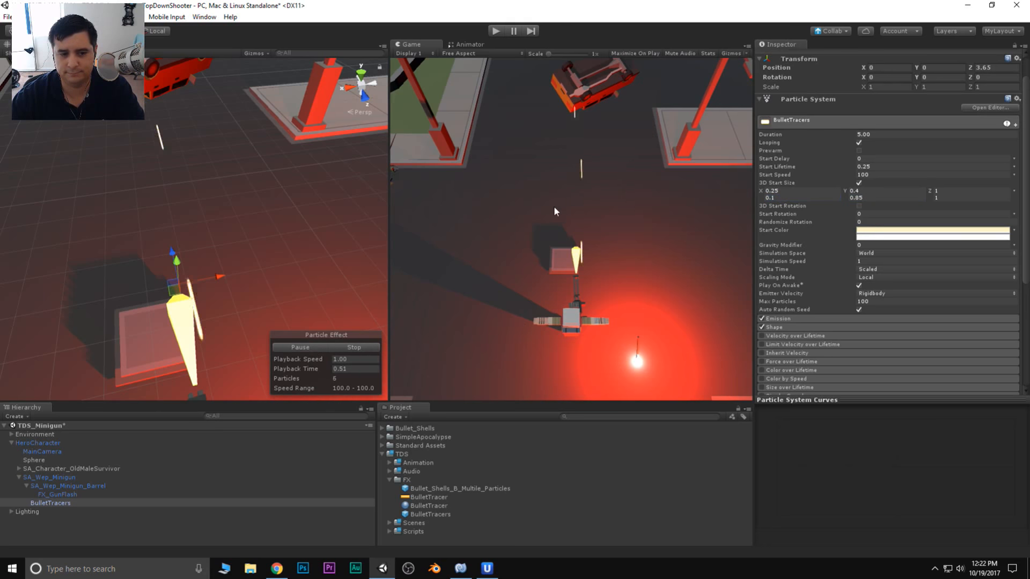
Review the Emitter Velocity options and the Max Particles setting of BulletTracers.
{"action": "scroll", "coordinate": [875, 215], "scroll_direction": "down", "scroll_amount": 3}
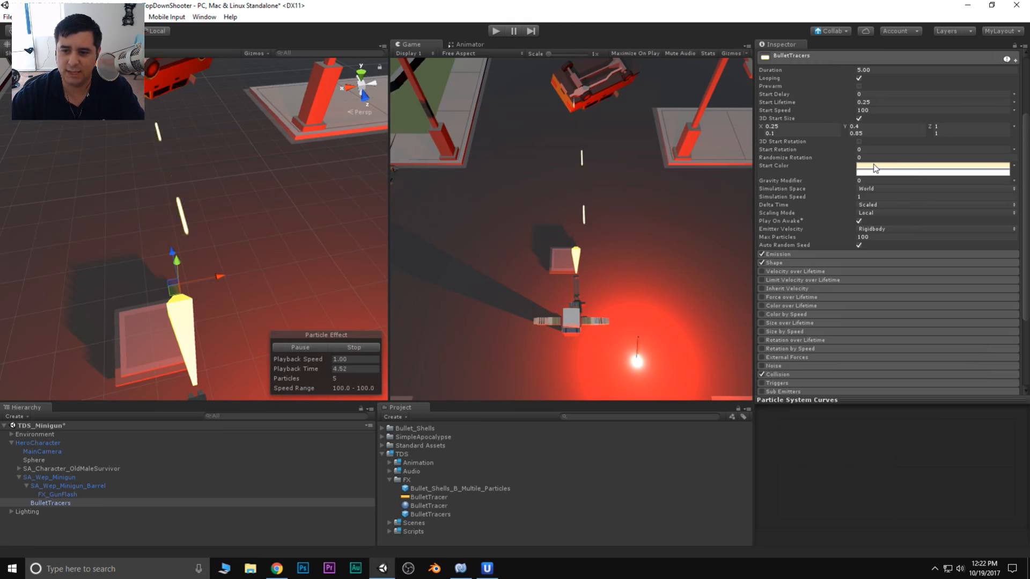
{"action": "key", "text": "f"}
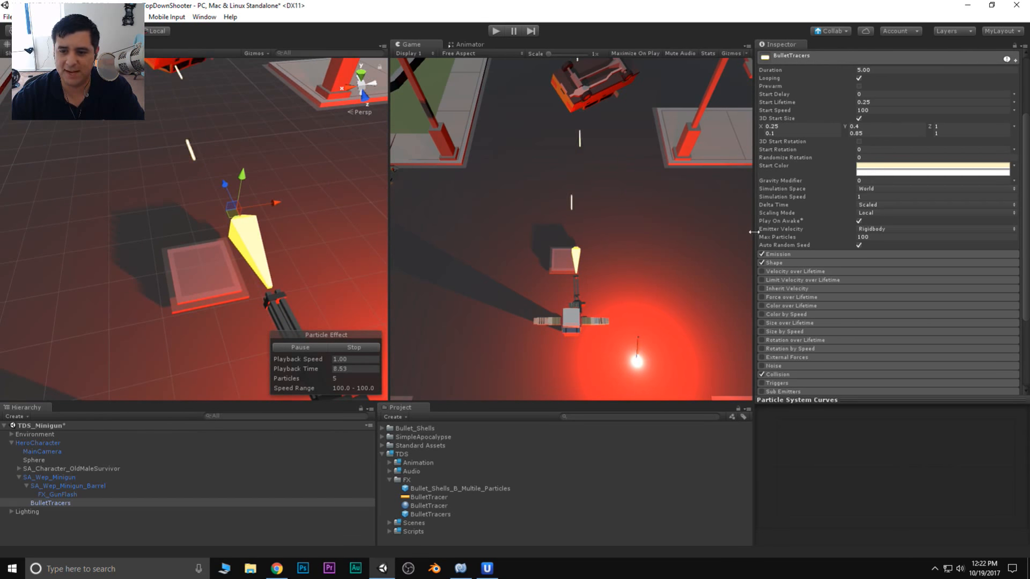
{"action": "left_click", "coordinate": [875, 229]}
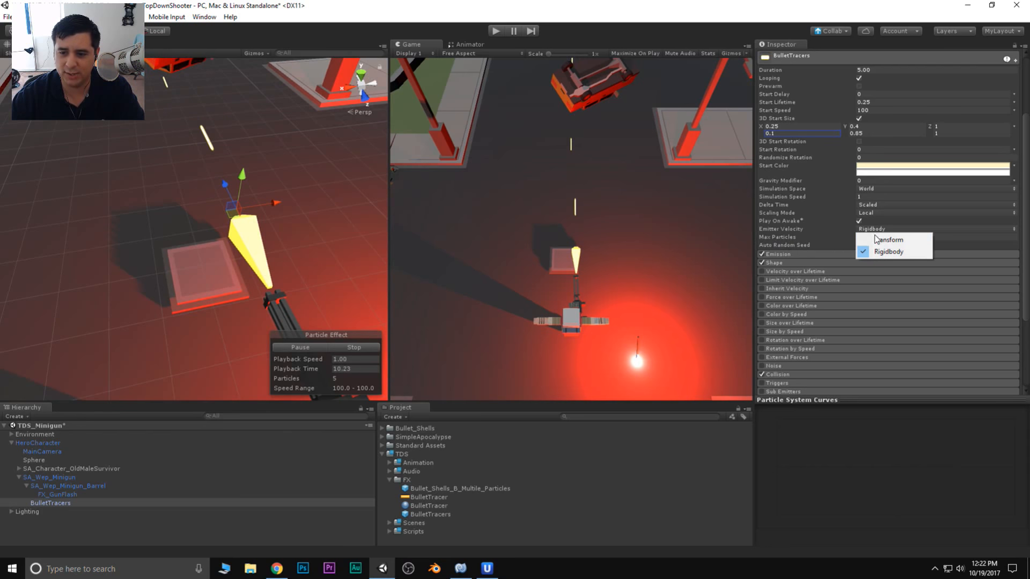
{"action": "left_click", "coordinate": [788, 240]}
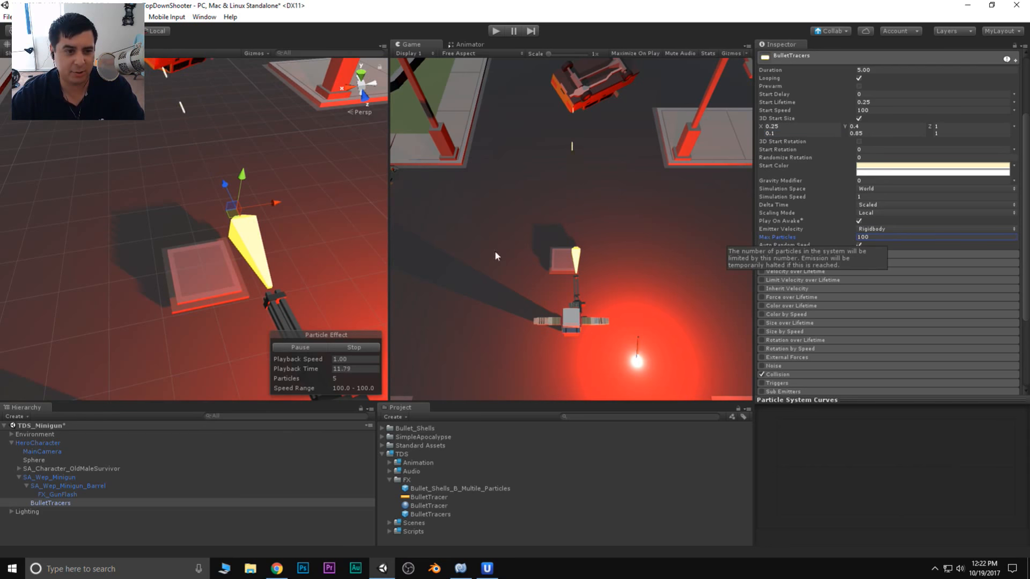
Try moving the BulletTracers emitter away from the barrel while it fires, undo the move and resume the simulation.
{"action": "scroll", "coordinate": [87, 164], "scroll_direction": "down", "scroll_amount": 6}
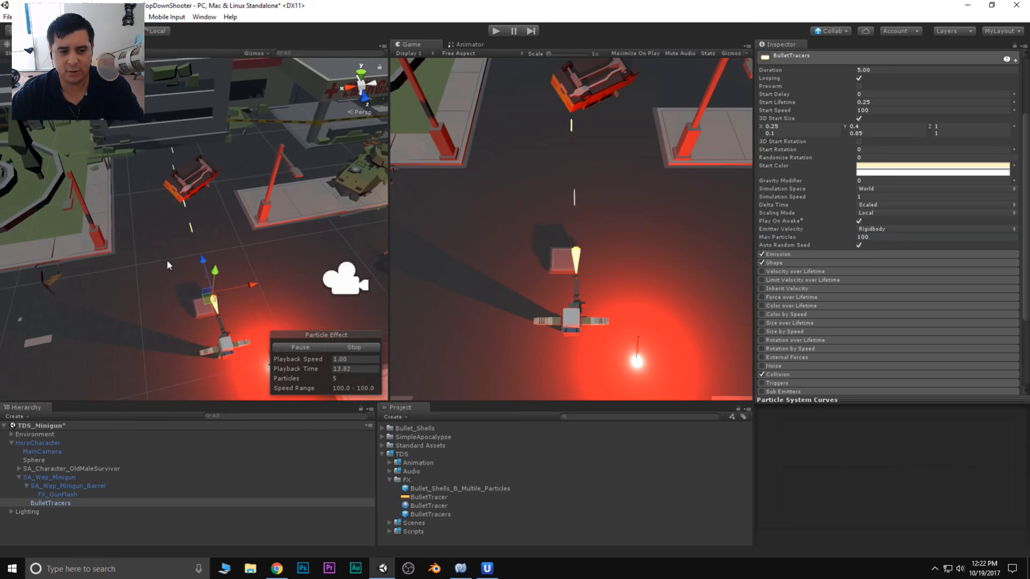
{"action": "left_click_drag", "start_coordinate": [255, 288], "coordinate": [299, 275]}
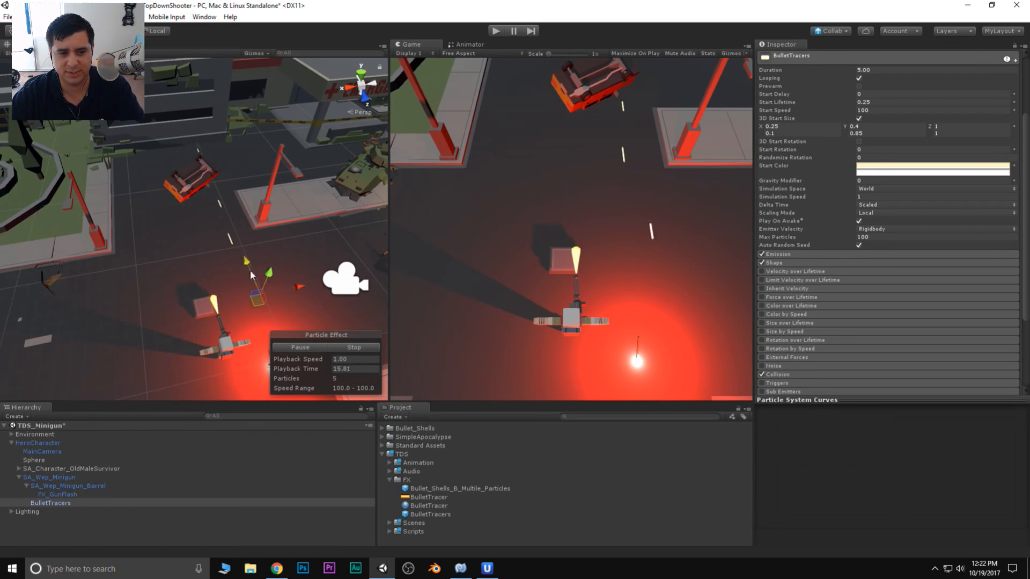
{"action": "scroll", "coordinate": [270, 322], "scroll_direction": "down", "scroll_amount": 5}
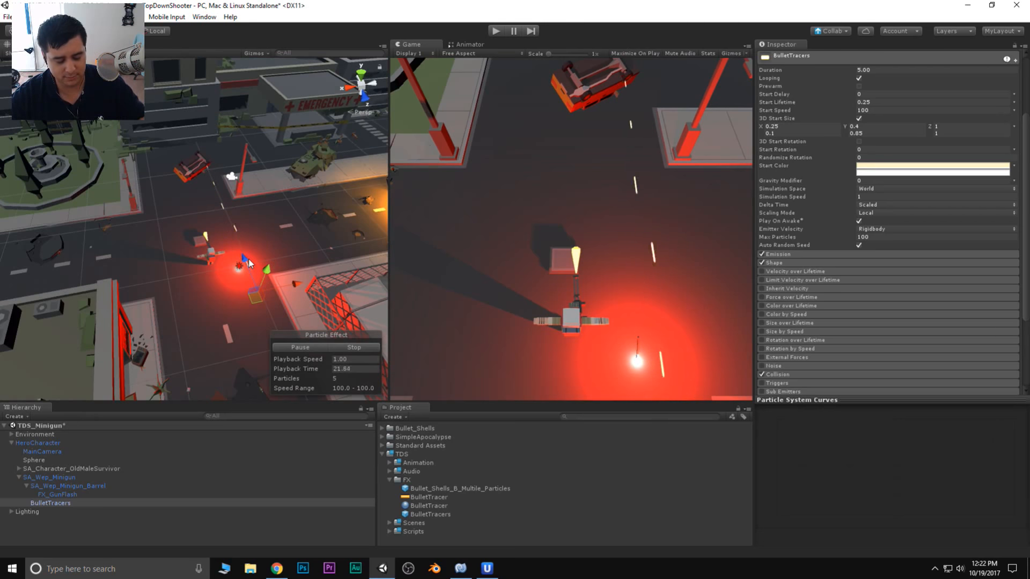
{"action": "key", "text": "ctrl+z"}
{"action": "key", "text": "ctrl+z"}
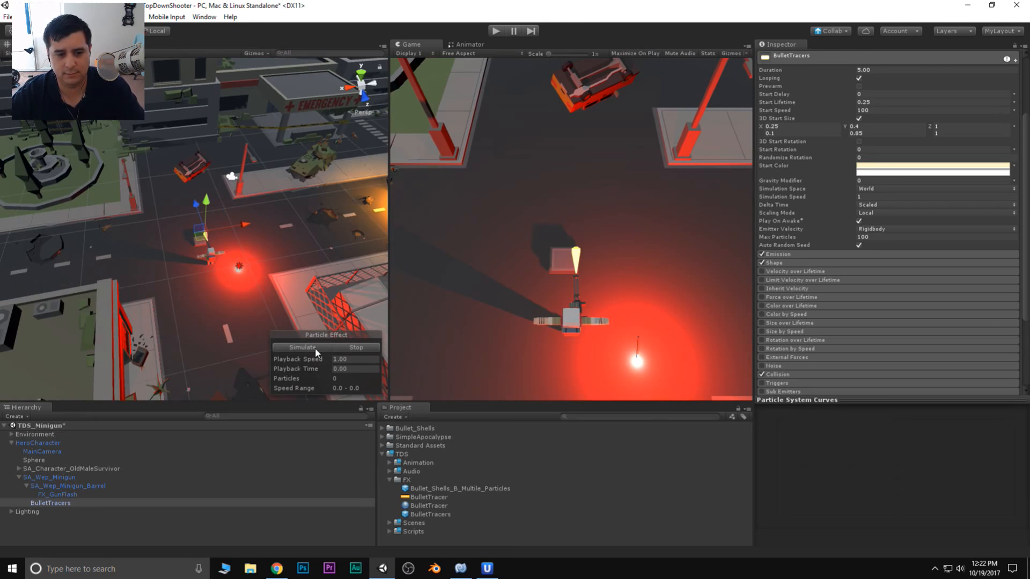
{"action": "left_click", "coordinate": [316, 348]}
Review the Emission module settings and the Simulation Space options of BulletTracers.
{"action": "scroll", "coordinate": [309, 213], "scroll_direction": "up", "scroll_amount": 8}
{"action": "middle_click_drag", "start_coordinate": [308, 206], "coordinate": [263, 191]}
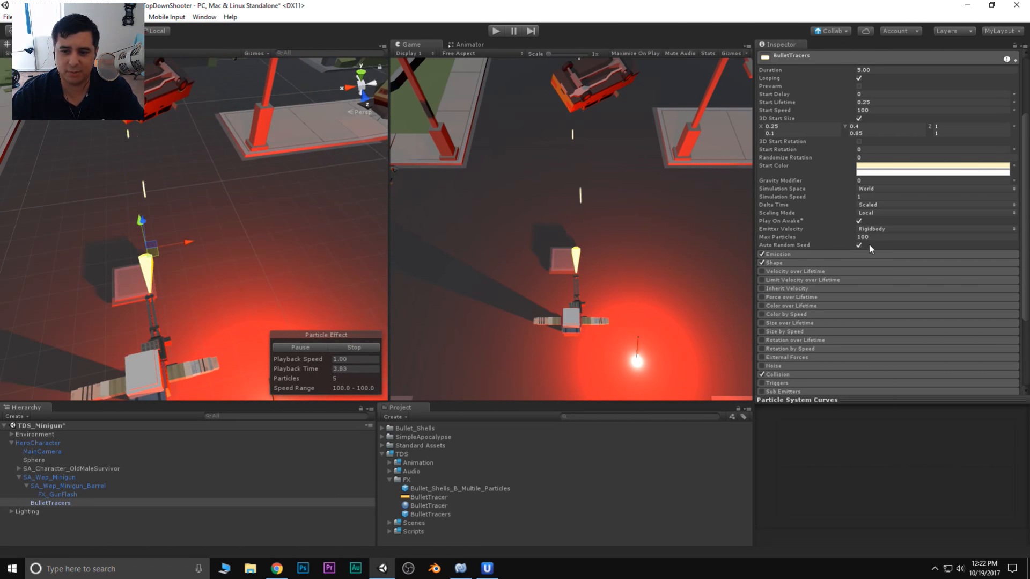
{"action": "left_click", "coordinate": [822, 254]}
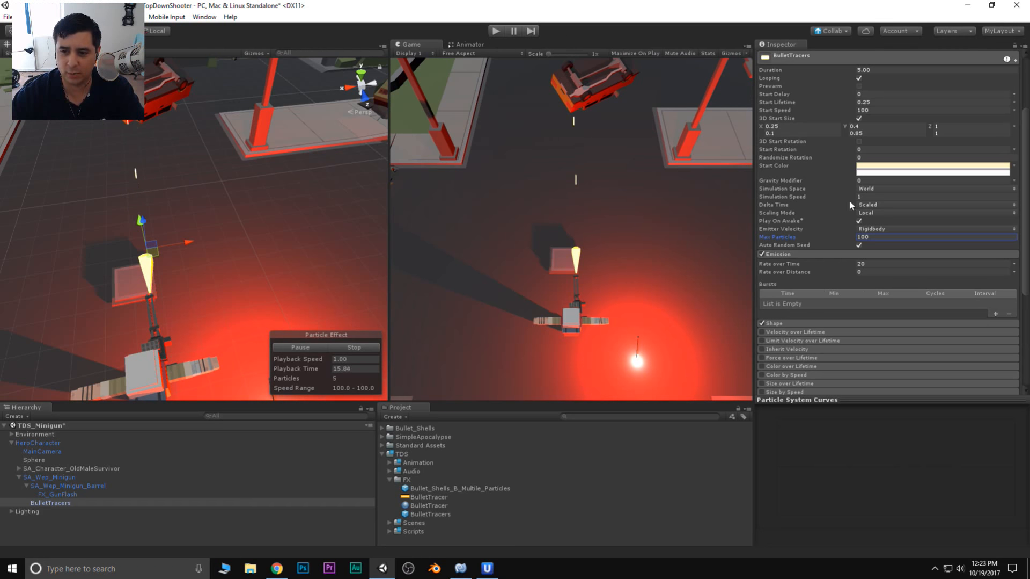
{"action": "mouse_move", "coordinate": [774, 196]}
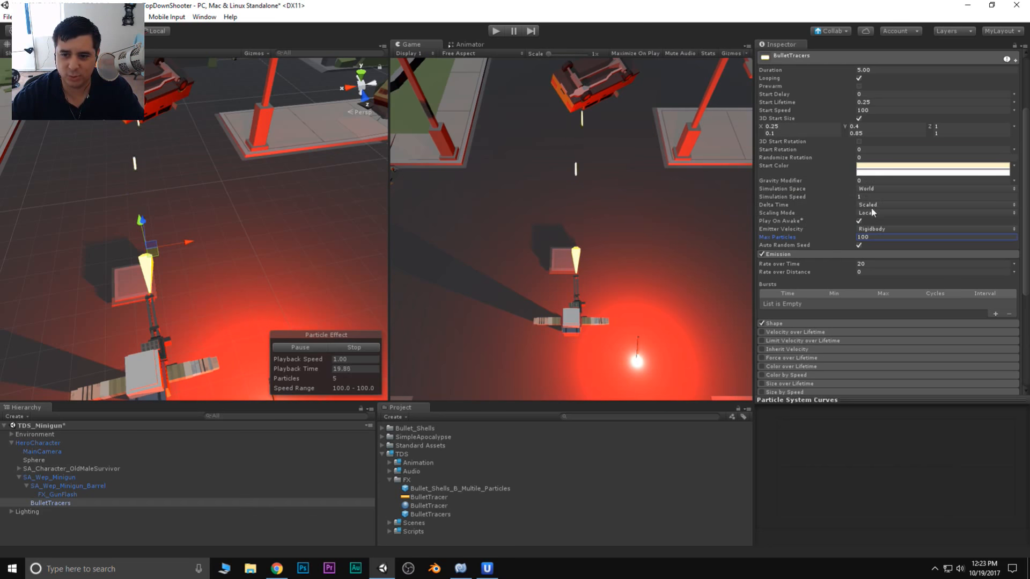
{"action": "left_click", "coordinate": [879, 190]}
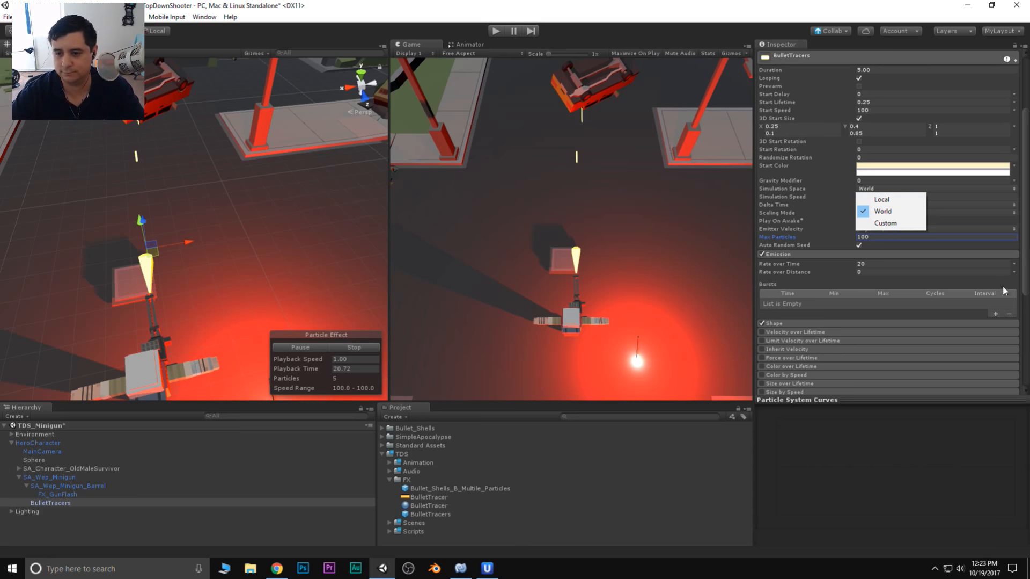
{"action": "left_click", "coordinate": [888, 251]}
{"action": "left_click", "coordinate": [889, 251]}
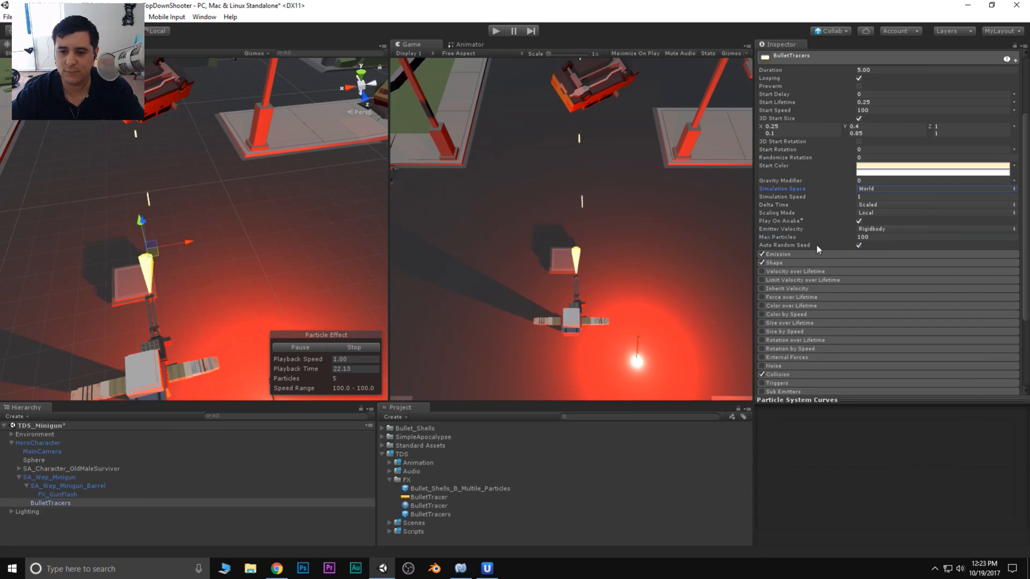
Display the Shape module settings, examine the box emitter around the gun flash from the side, and collapse the module.
{"action": "left_click", "coordinate": [783, 263]}
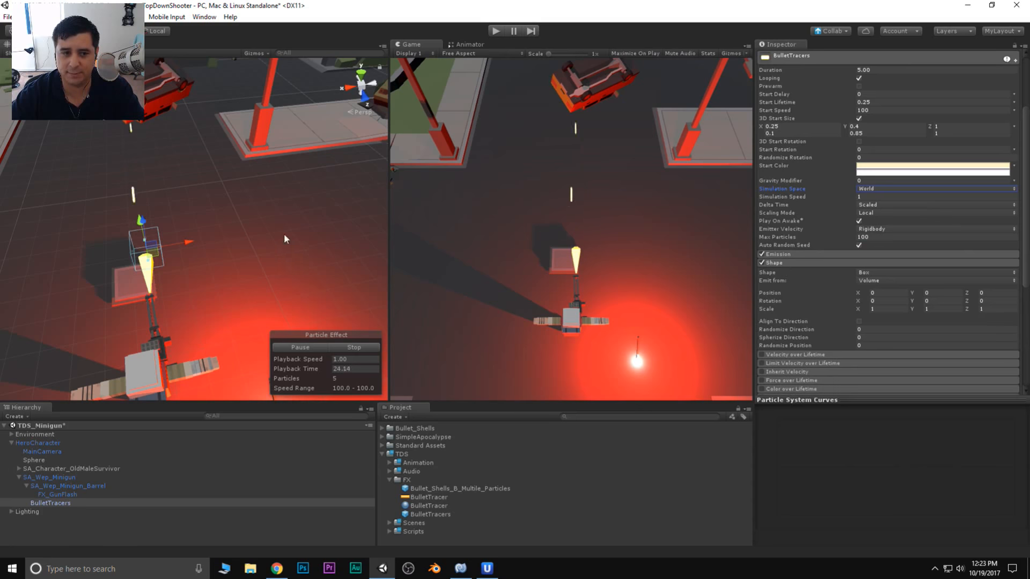
{"action": "left_click_drag", "start_coordinate": [286, 239], "coordinate": [352, 226], "text": "alt"}
{"action": "scroll", "coordinate": [284, 214], "scroll_direction": "up", "scroll_amount": 4}
{"action": "left_click_drag", "start_coordinate": [253, 200], "coordinate": [332, 155], "text": "alt"}
{"action": "middle_click_drag", "start_coordinate": [220, 150], "coordinate": [301, 196]}
{"action": "left_click_drag", "start_coordinate": [177, 193], "coordinate": [279, 175], "text": "alt"}
{"action": "middle_click_drag", "start_coordinate": [168, 172], "coordinate": [185, 157]}
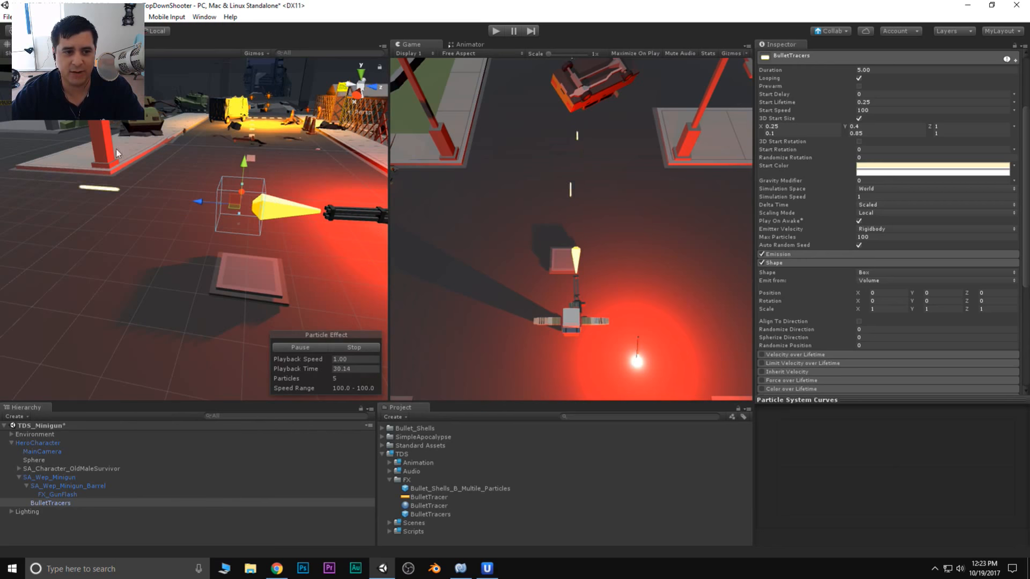
{"action": "middle_click_drag", "start_coordinate": [294, 198], "coordinate": [321, 159]}
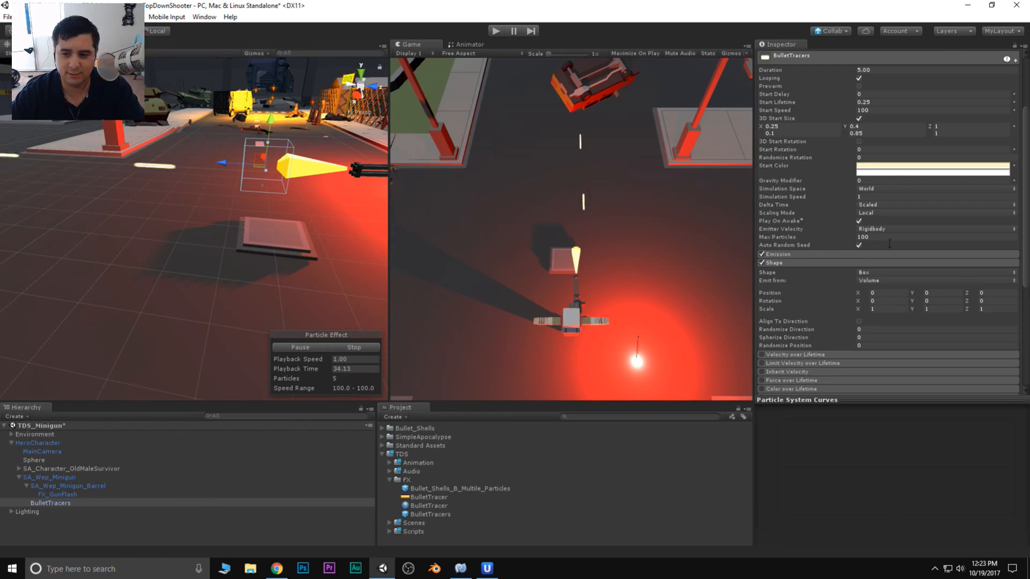
{"action": "scroll", "coordinate": [845, 217], "scroll_direction": "down", "scroll_amount": 3}
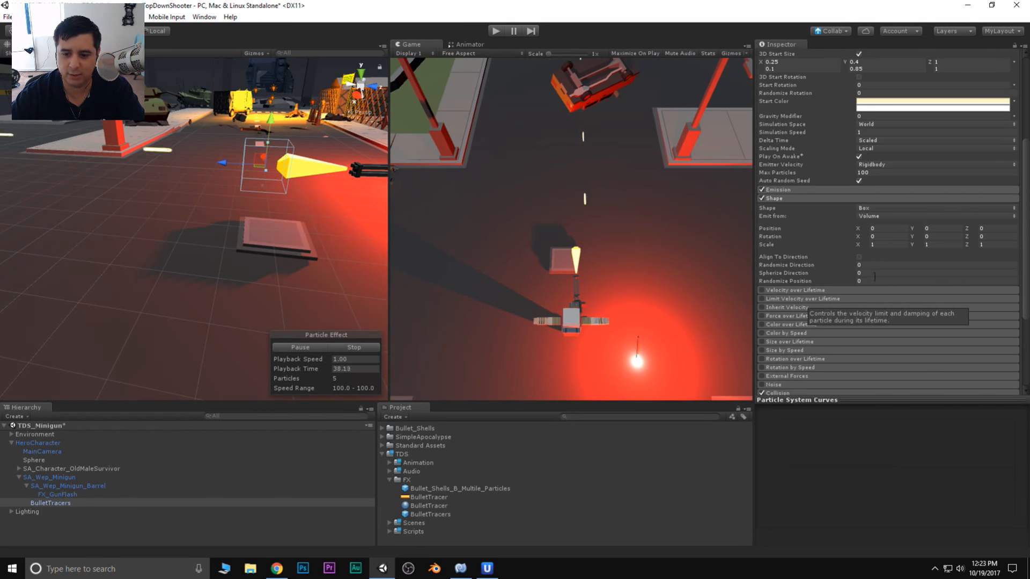
{"action": "left_click", "coordinate": [787, 198]}
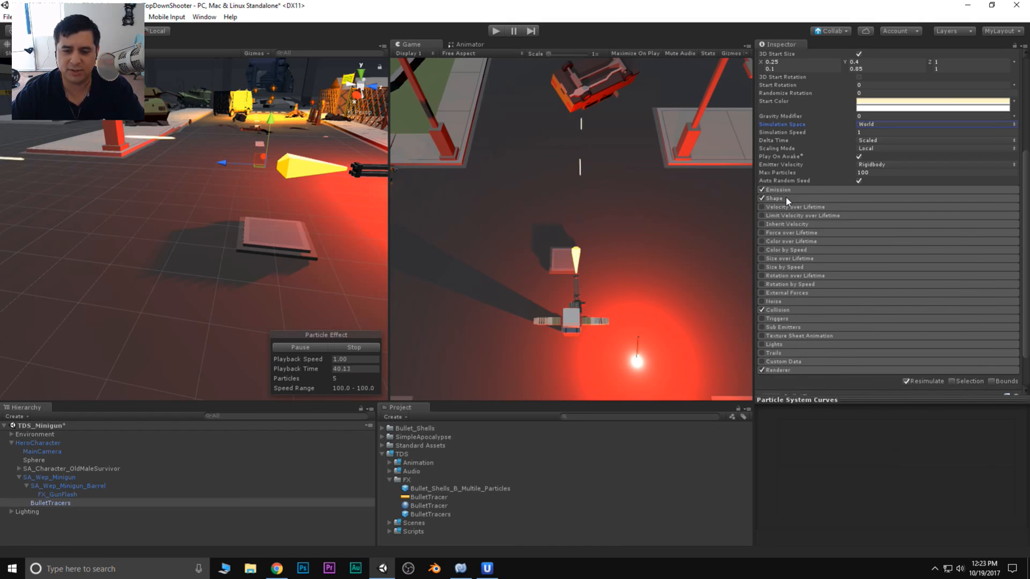
Display the Collision module settings and examine the tracers' flight from the minigun past the overturned car.
{"action": "left_click", "coordinate": [809, 310]}
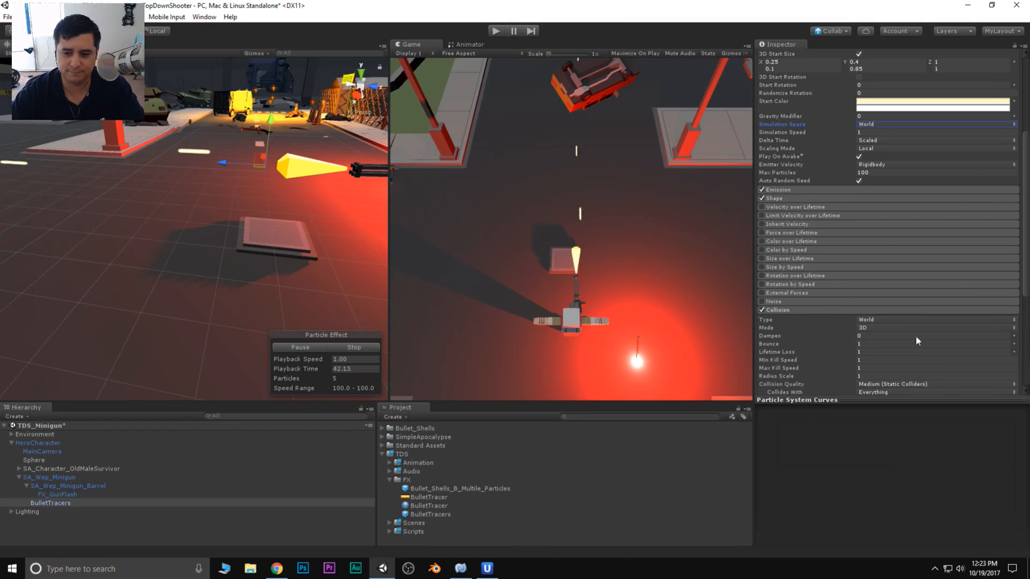
{"action": "scroll", "coordinate": [271, 193], "scroll_direction": "down", "scroll_amount": 3}
{"action": "middle_click_drag", "start_coordinate": [270, 194], "coordinate": [263, 168]}
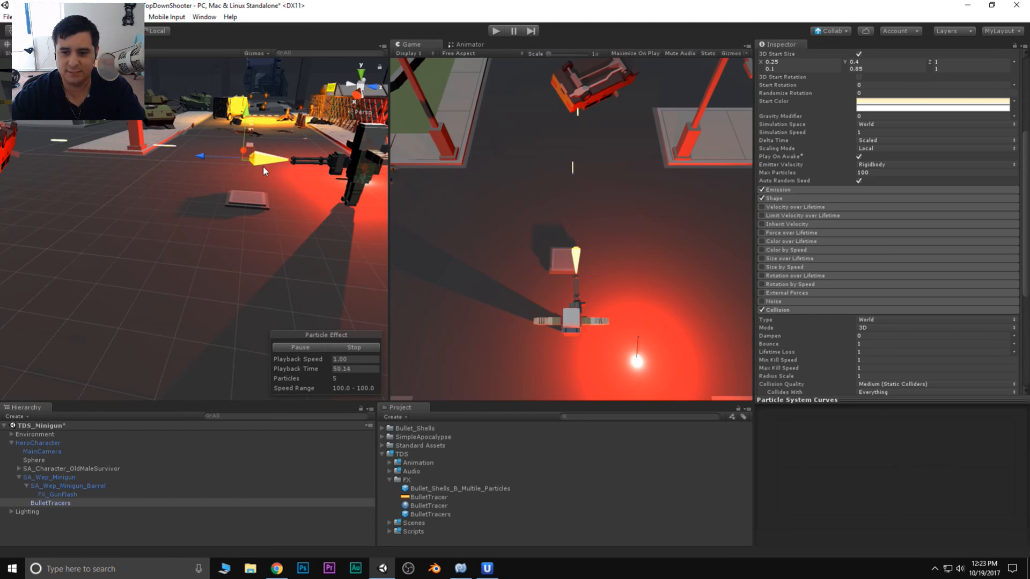
{"action": "scroll", "coordinate": [991, 298], "scroll_direction": "down", "scroll_amount": 3}
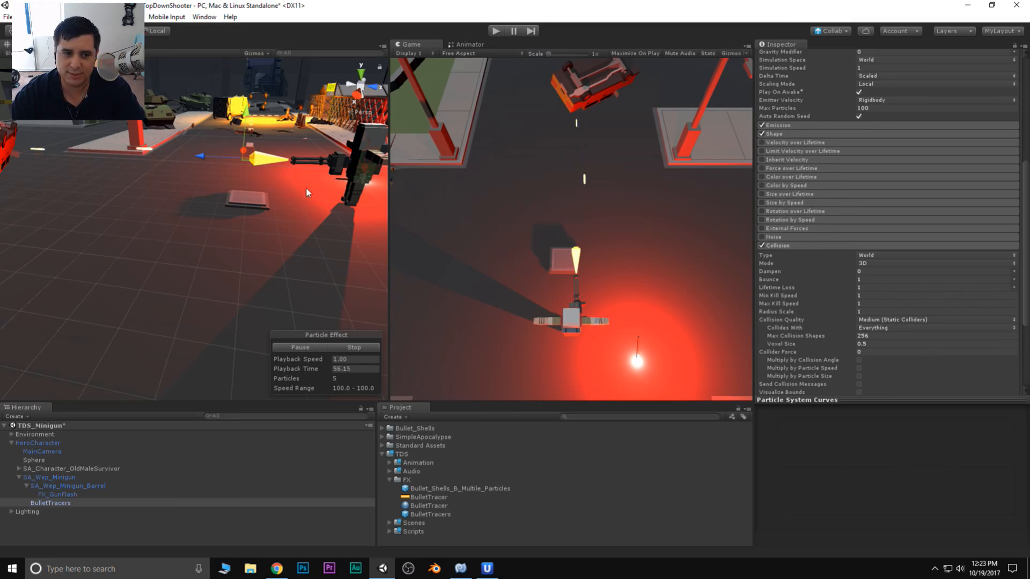
{"action": "middle_click_drag", "start_coordinate": [79, 173], "coordinate": [243, 210]}
{"action": "middle_click_drag", "start_coordinate": [111, 192], "coordinate": [231, 245]}
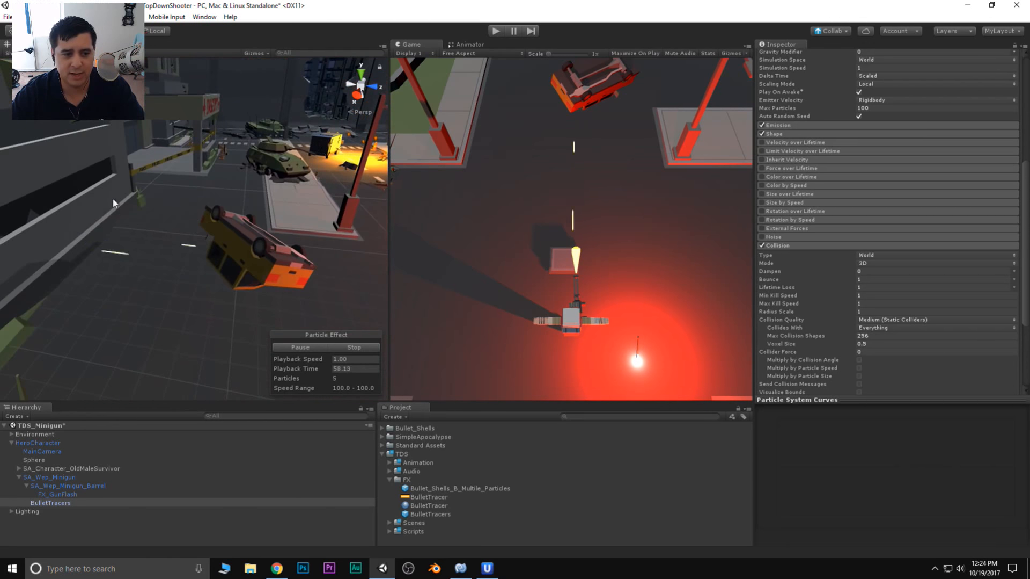
{"action": "middle_click_drag", "start_coordinate": [234, 200], "coordinate": [161, 179]}
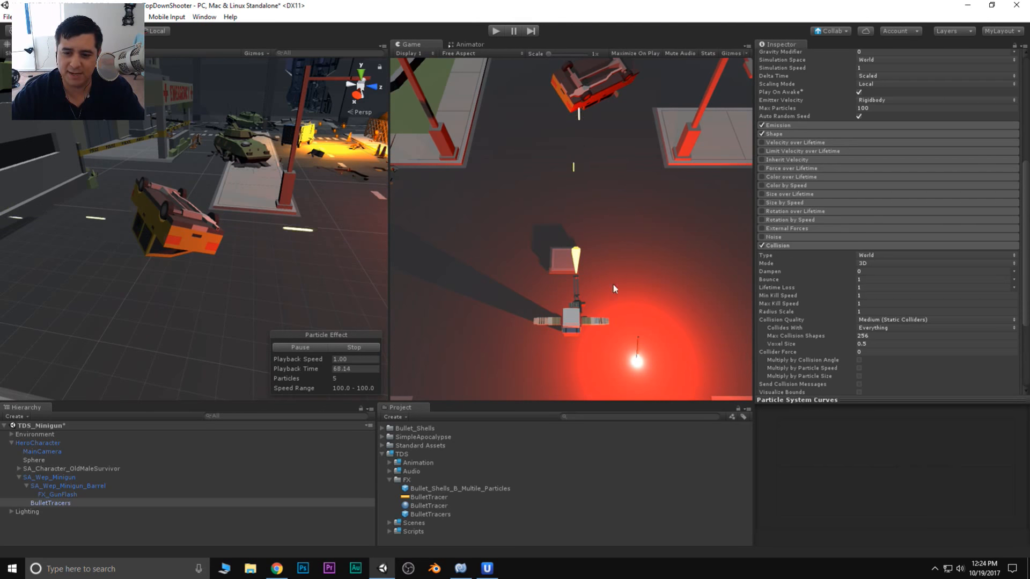
Collapse the SA_Wep_Minigun hierarchy and create a cube on the road near the overturned car.
{"action": "left_click", "coordinate": [864, 303]}
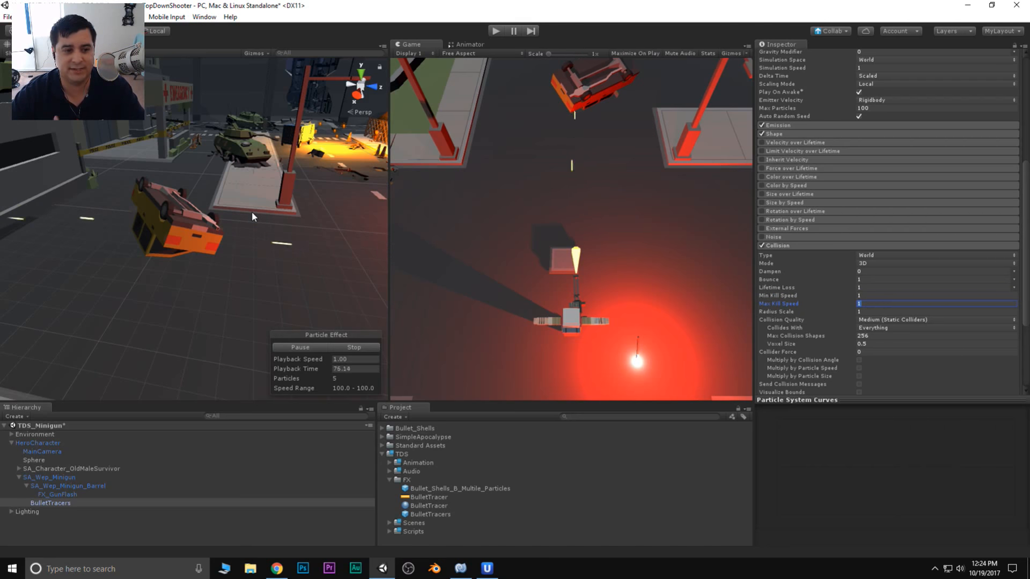
{"action": "middle_click_drag", "start_coordinate": [272, 194], "coordinate": [139, 204]}
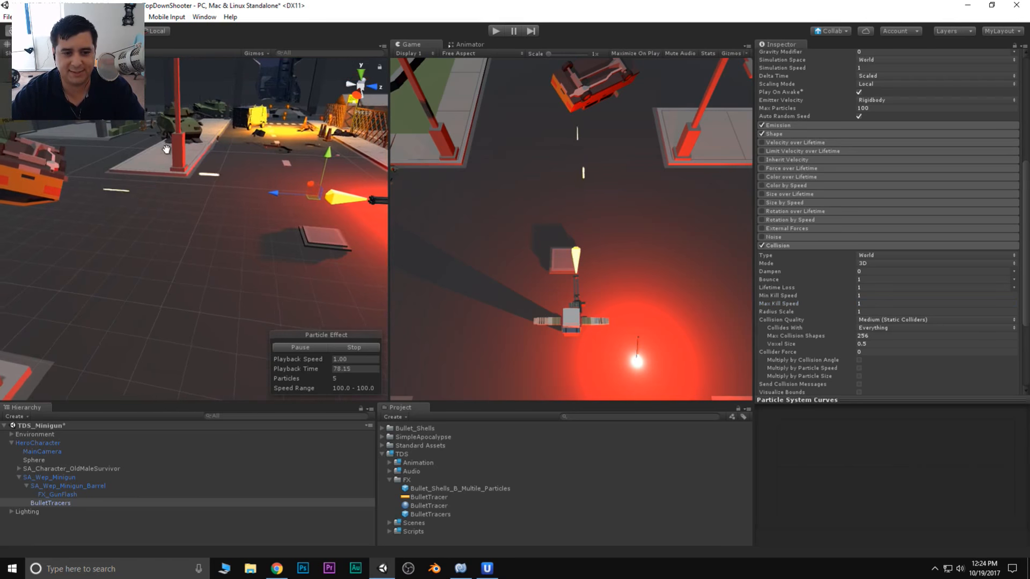
{"action": "scroll", "coordinate": [140, 204], "scroll_direction": "down", "scroll_amount": 2}
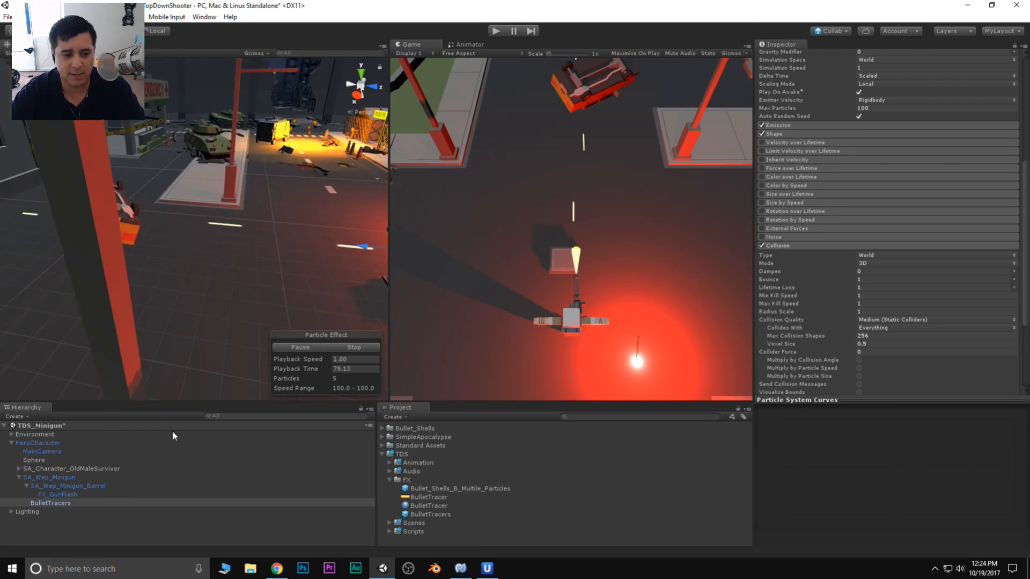
{"action": "left_click", "coordinate": [19, 477]}
{"action": "left_click", "coordinate": [75, 16]}
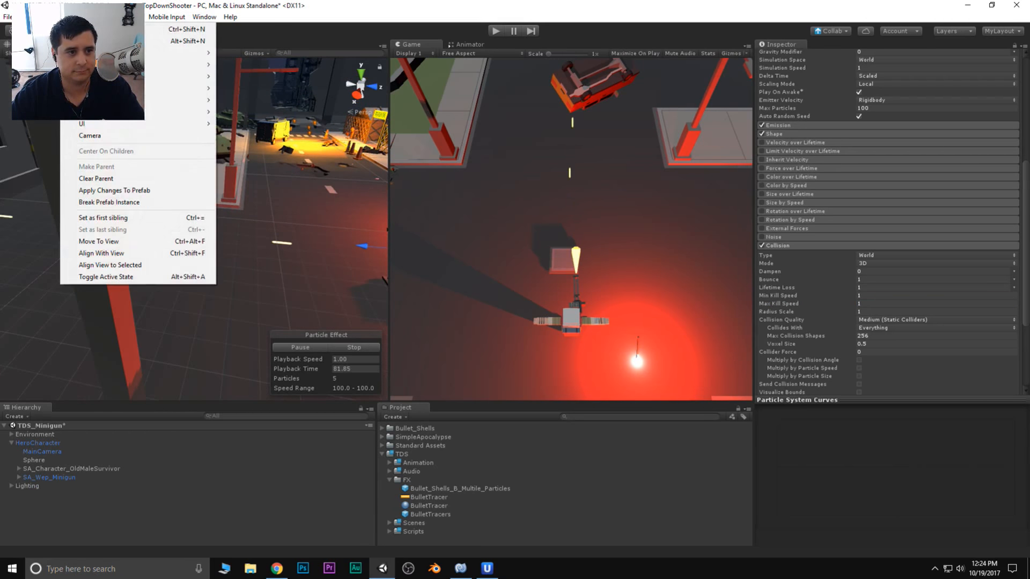
{"action": "mouse_move", "coordinate": [180, 53]}
{"action": "left_click", "coordinate": [239, 53]}
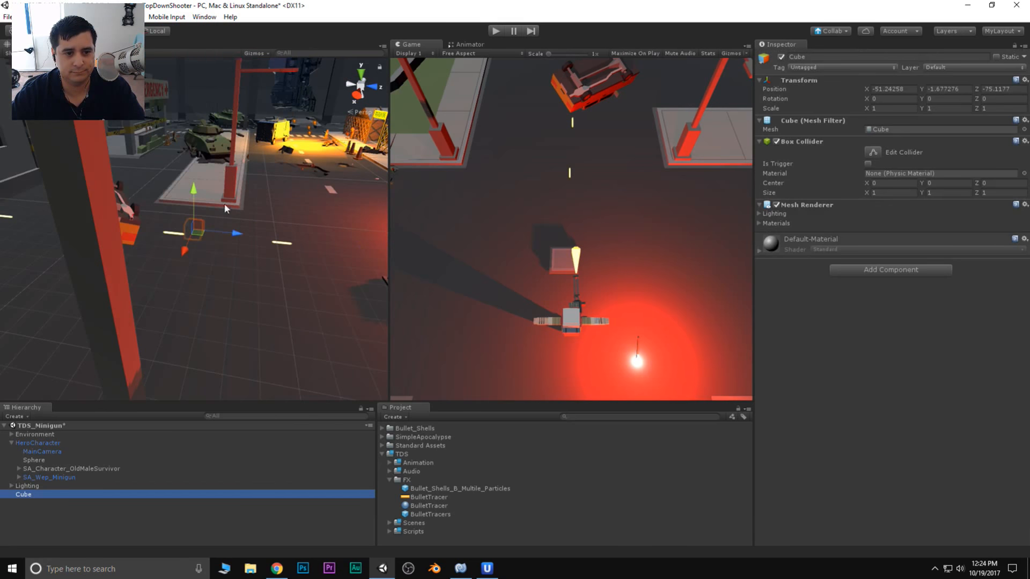
Place the cube at about X -46.5, Y 0.74 and stretch it into a wall about 5.86 wide and 3.71 high.
{"action": "left_click_drag", "start_coordinate": [159, 162], "coordinate": [95, 243]}
{"action": "key", "text": "r"}
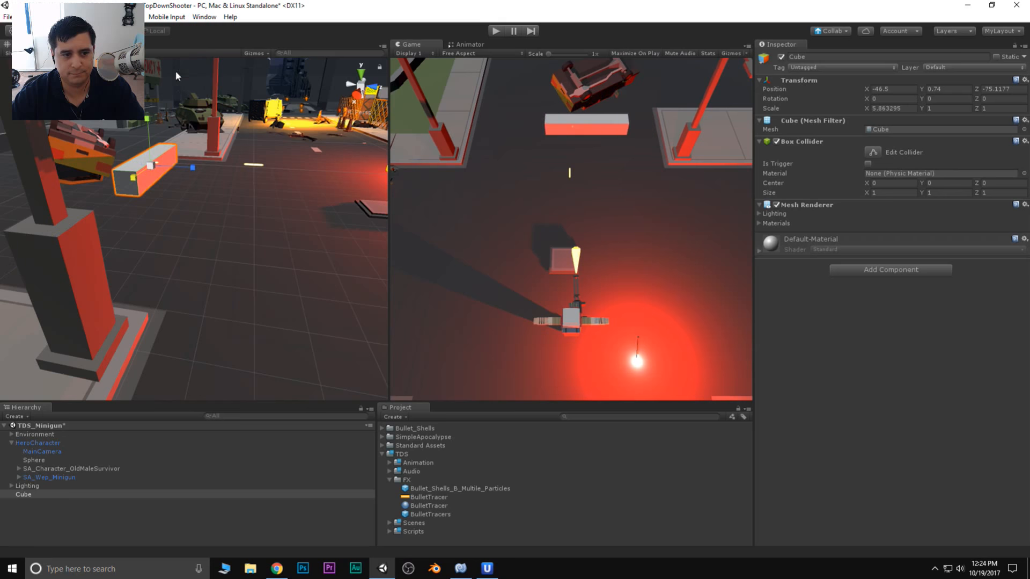
{"action": "left_click_drag", "start_coordinate": [149, 120], "coordinate": [146, 80]}
{"action": "left_click_drag", "start_coordinate": [143, 32], "coordinate": [141, 6]}
{"action": "middle_click_drag", "start_coordinate": [212, 70], "coordinate": [230, 134]}
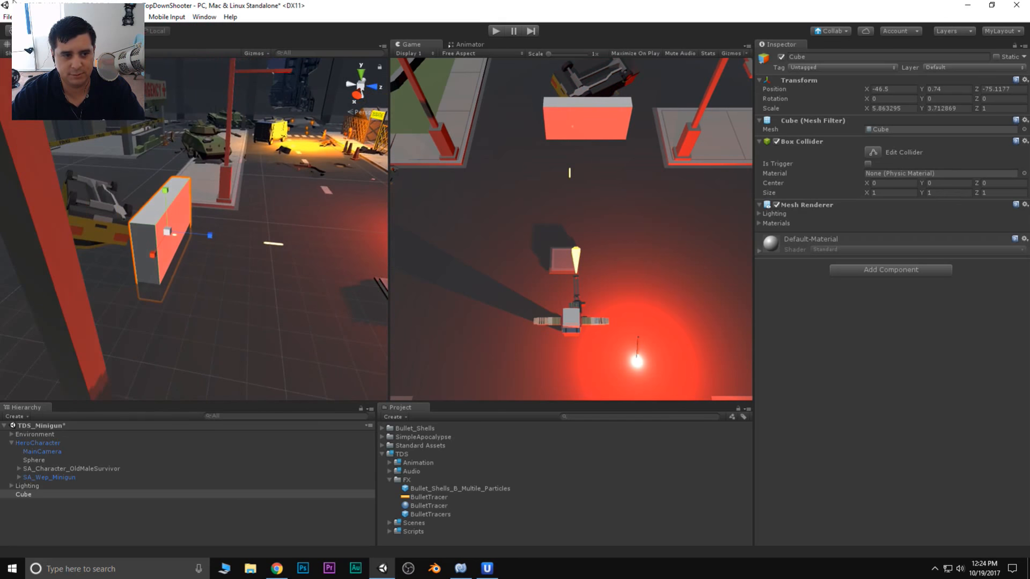
Move the cube wall into the tracers' path in front of the car, at about X -43.5, Y 1.92.
{"action": "key", "text": "w"}
{"action": "left_click_drag", "start_coordinate": [152, 256], "coordinate": [125, 295]}
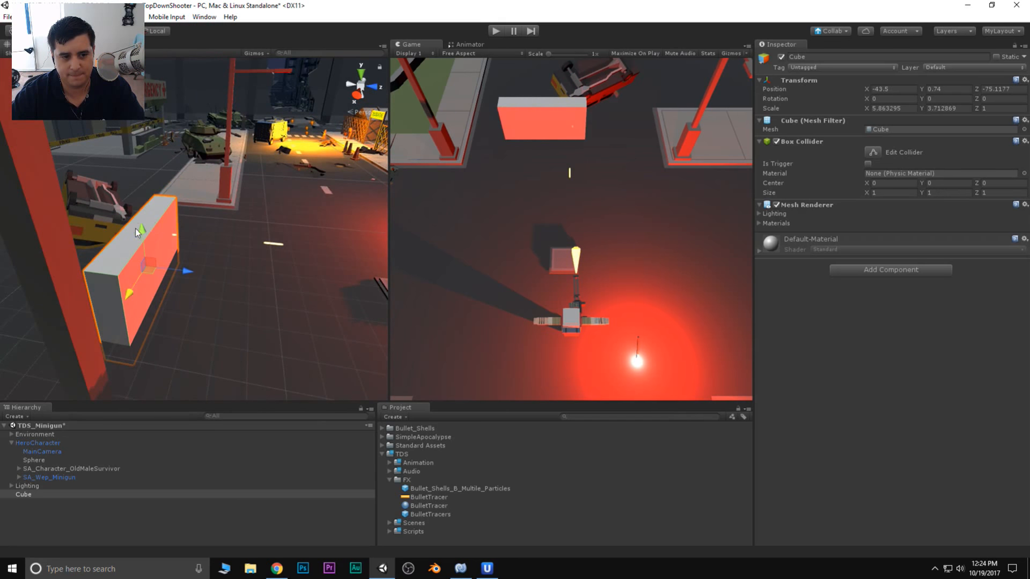
{"action": "left_click_drag", "start_coordinate": [137, 230], "coordinate": [136, 205]}
Select BulletTracers under the minigun, examine how its tracers hit the cube wall, and collapse the Collision module.
{"action": "left_click", "coordinate": [29, 470]}
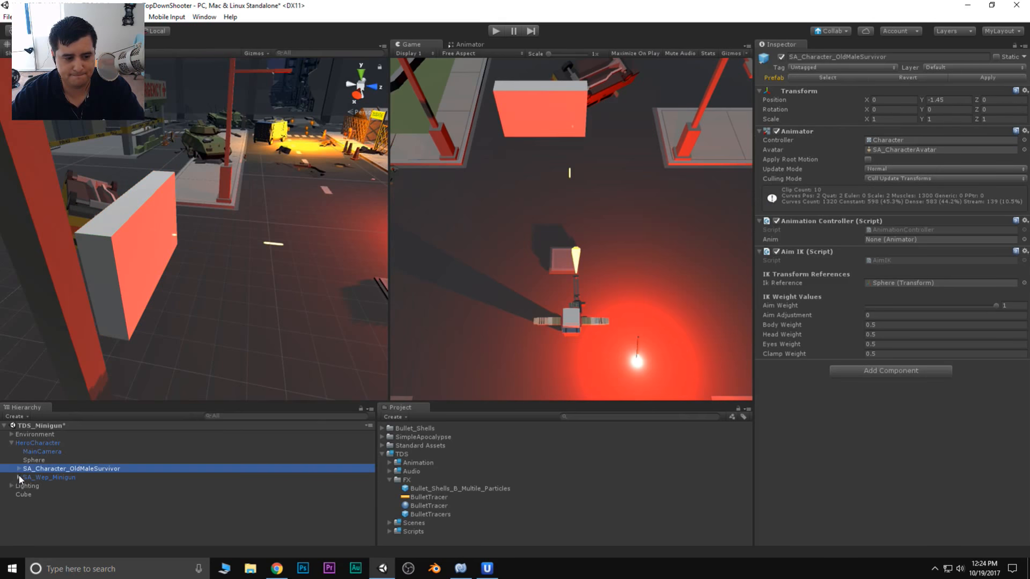
{"action": "left_click", "coordinate": [19, 476]}
{"action": "left_click", "coordinate": [53, 503]}
{"action": "middle_click_drag", "start_coordinate": [185, 283], "coordinate": [190, 173]}
{"action": "scroll", "coordinate": [240, 237], "scroll_direction": "down", "scroll_amount": 3}
{"action": "scroll", "coordinate": [223, 134], "scroll_direction": "up", "scroll_amount": 3}
{"action": "scroll", "coordinate": [225, 195], "scroll_direction": "up", "scroll_amount": 3}
{"action": "scroll", "coordinate": [226, 181], "scroll_direction": "down", "scroll_amount": 3}
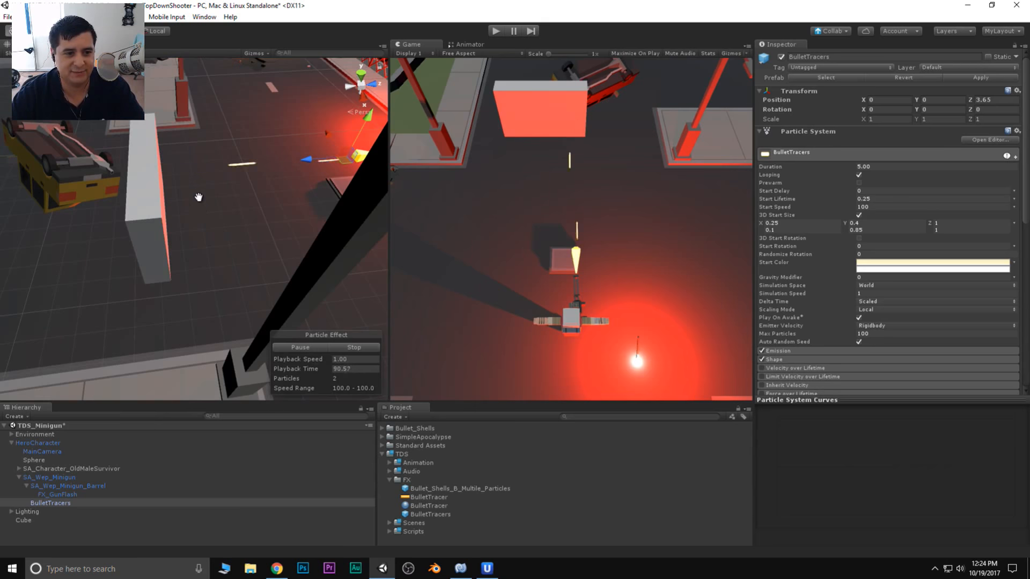
{"action": "middle_click_drag", "start_coordinate": [221, 221], "coordinate": [179, 187]}
{"action": "left_click_drag", "start_coordinate": [178, 187], "coordinate": [252, 156], "text": "alt"}
{"action": "middle_click_drag", "start_coordinate": [215, 128], "coordinate": [200, 169]}
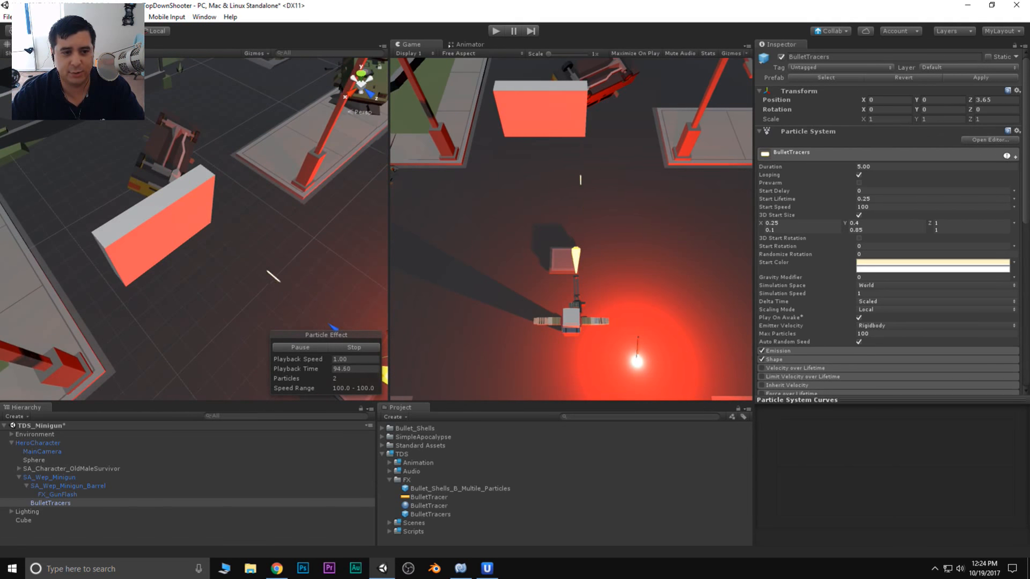
{"action": "key", "text": "f"}
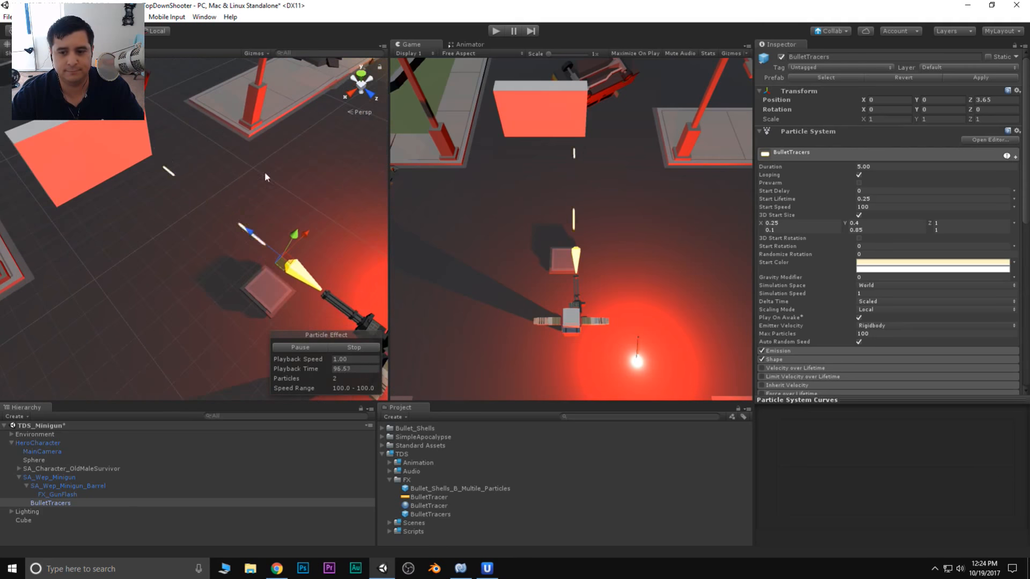
{"action": "scroll", "coordinate": [886, 295], "scroll_direction": "down", "scroll_amount": 8}
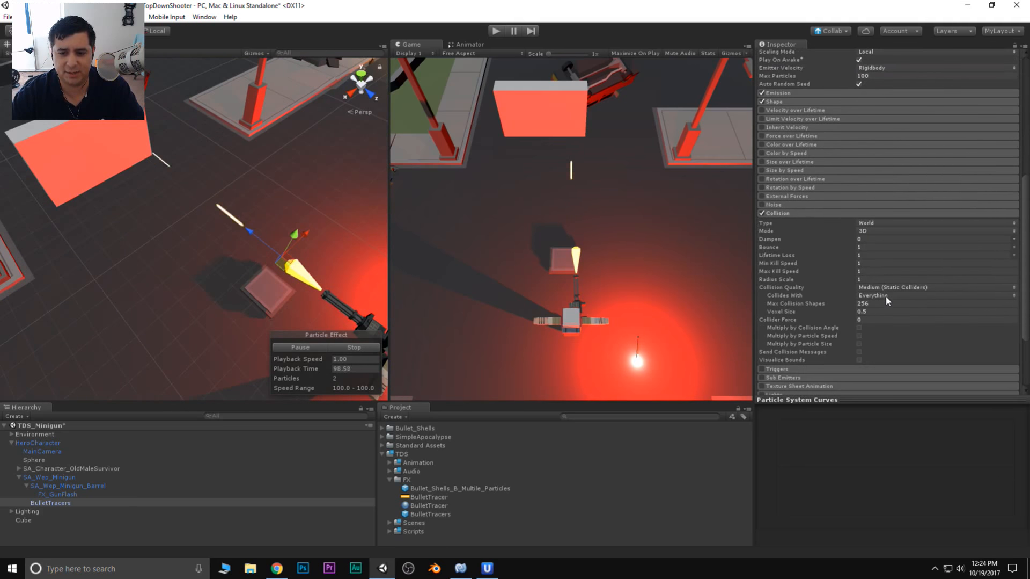
{"action": "left_click", "coordinate": [819, 213]}
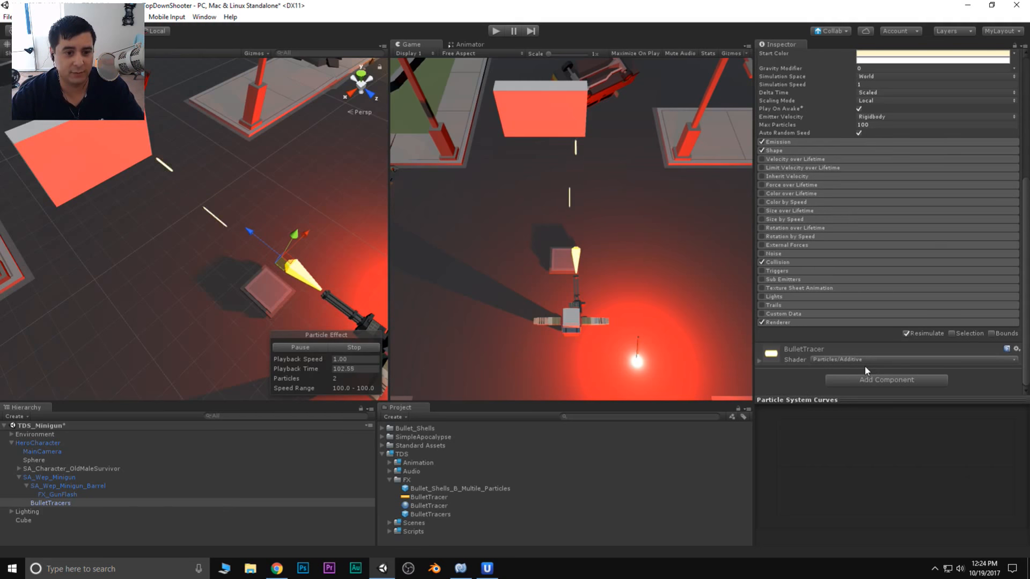
Select the cube wall and examine the character's minigun and gun flash from several angles.
{"action": "left_click", "coordinate": [56, 495]}
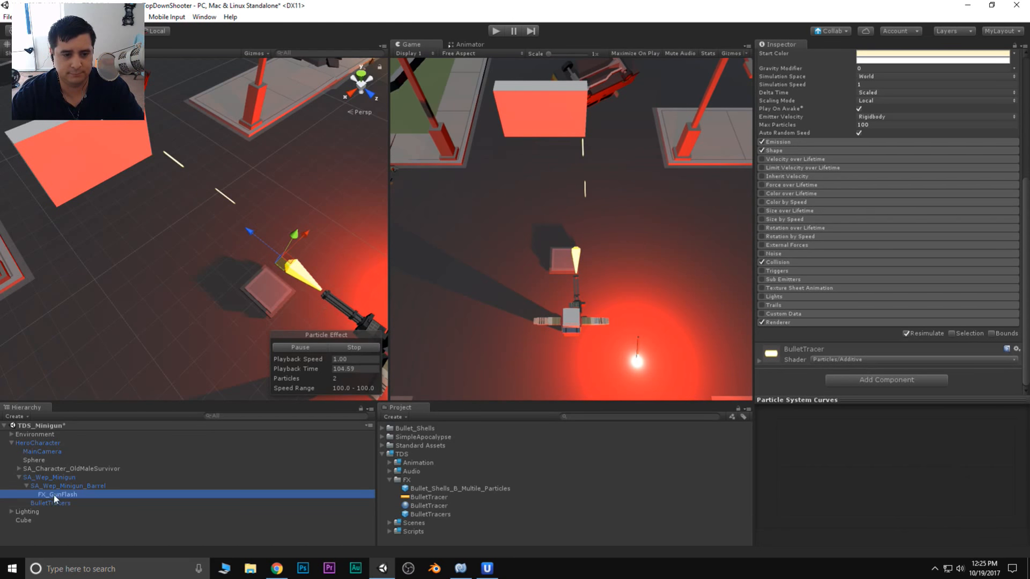
{"action": "left_click", "coordinate": [105, 125]}
{"action": "middle_click_drag", "start_coordinate": [123, 336], "coordinate": [188, 239]}
{"action": "left_click_drag", "start_coordinate": [188, 239], "coordinate": [220, 226], "text": "alt"}
{"action": "middle_click_drag", "start_coordinate": [219, 225], "coordinate": [264, 220]}
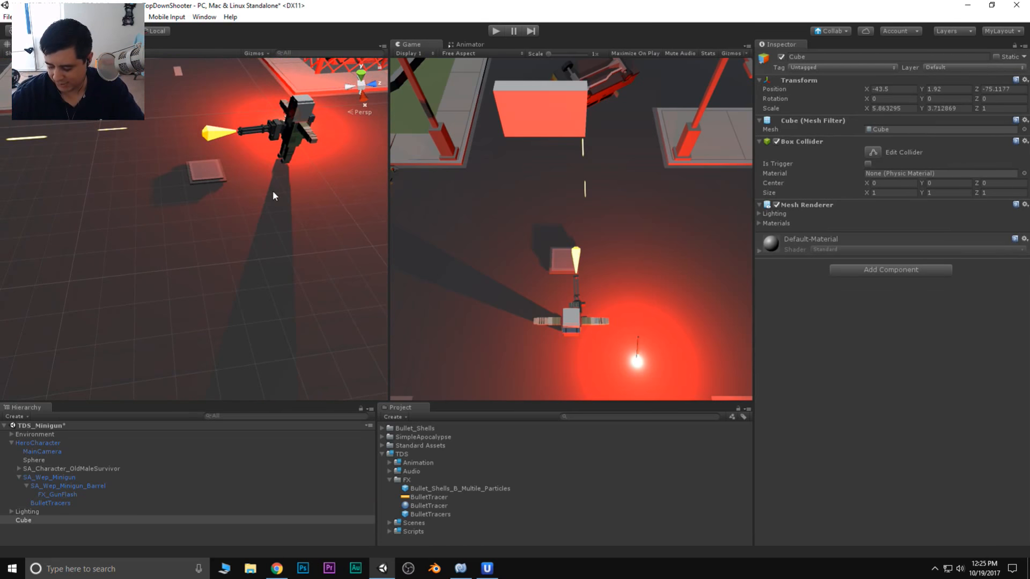
{"action": "middle_click_drag", "start_coordinate": [262, 148], "coordinate": [259, 207]}
{"action": "scroll", "coordinate": [269, 213], "scroll_direction": "up", "scroll_amount": 5}
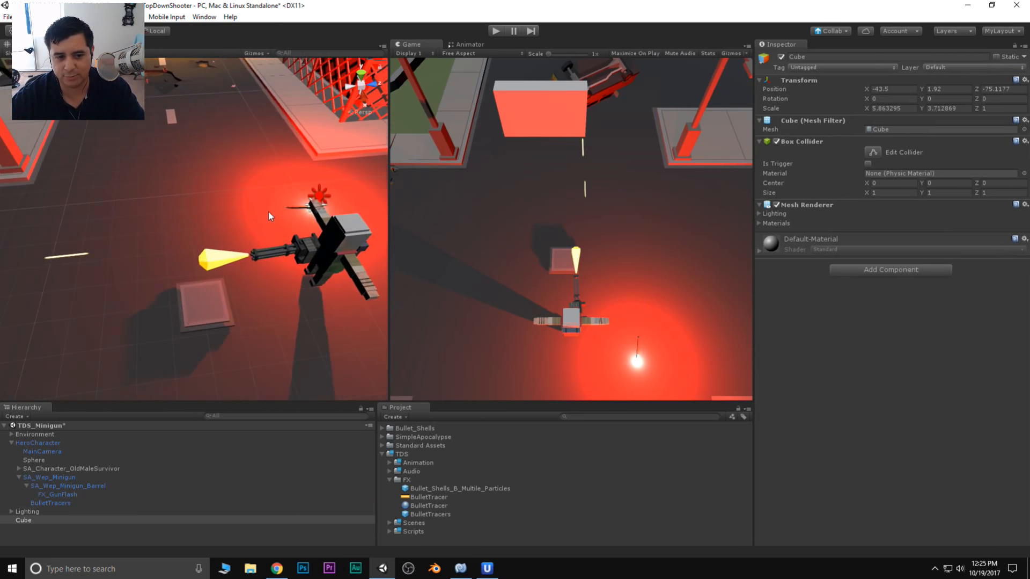
{"action": "right_click_drag", "start_coordinate": [225, 228], "coordinate": [182, 228]}
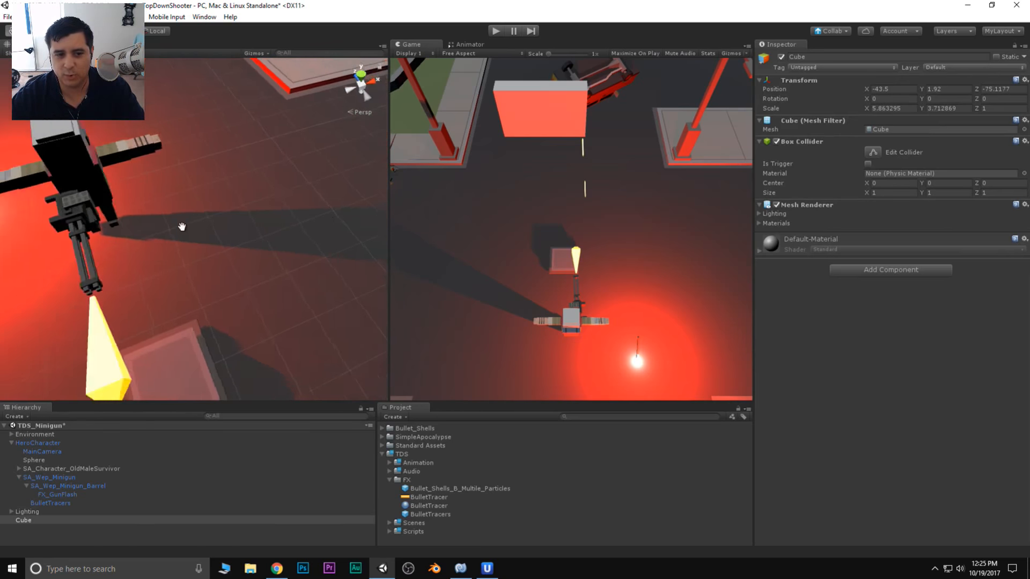
{"action": "middle_click_drag", "start_coordinate": [182, 228], "coordinate": [238, 221]}
{"action": "right_click_drag", "start_coordinate": [162, 268], "coordinate": [239, 213]}
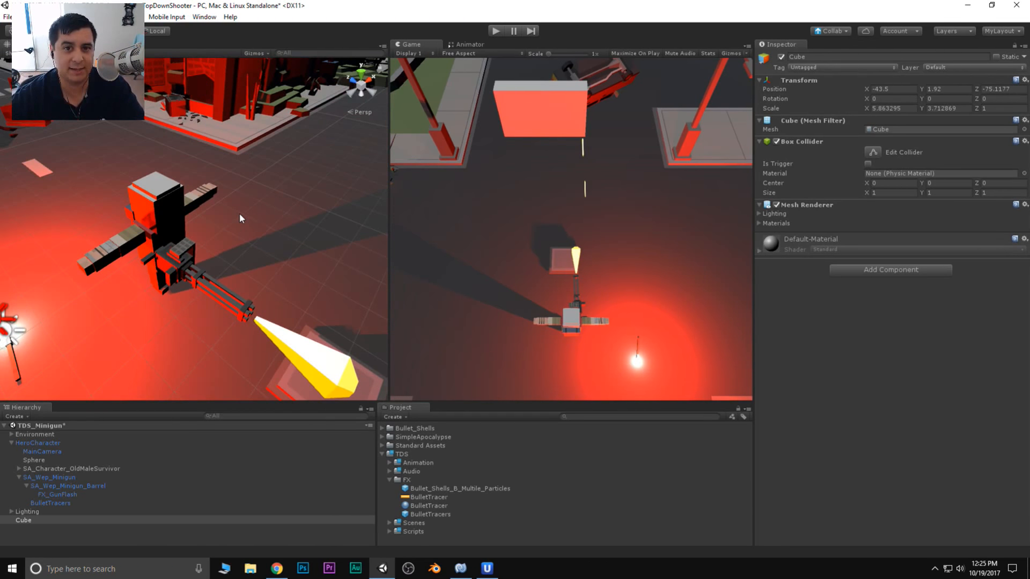
{"action": "left_click_drag", "start_coordinate": [240, 215], "coordinate": [349, 188], "text": "alt"}
Expand the Bullet_Shells folder and the FX folder of TDS, and enlarge the project asset area.
{"action": "left_click", "coordinate": [390, 479]}
{"action": "left_click", "coordinate": [380, 452]}
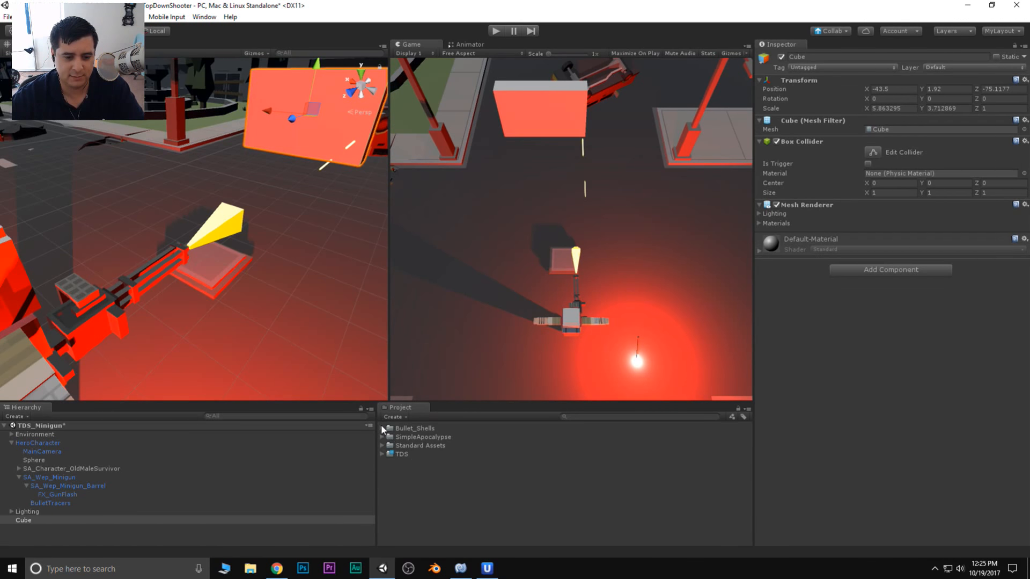
{"action": "left_click", "coordinate": [382, 428]}
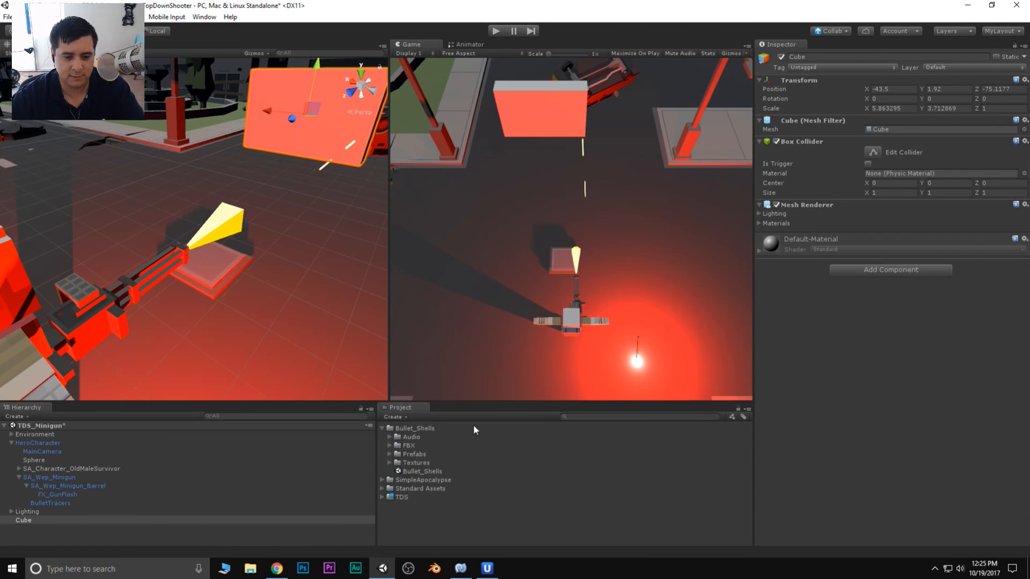
{"action": "left_click", "coordinate": [382, 496]}
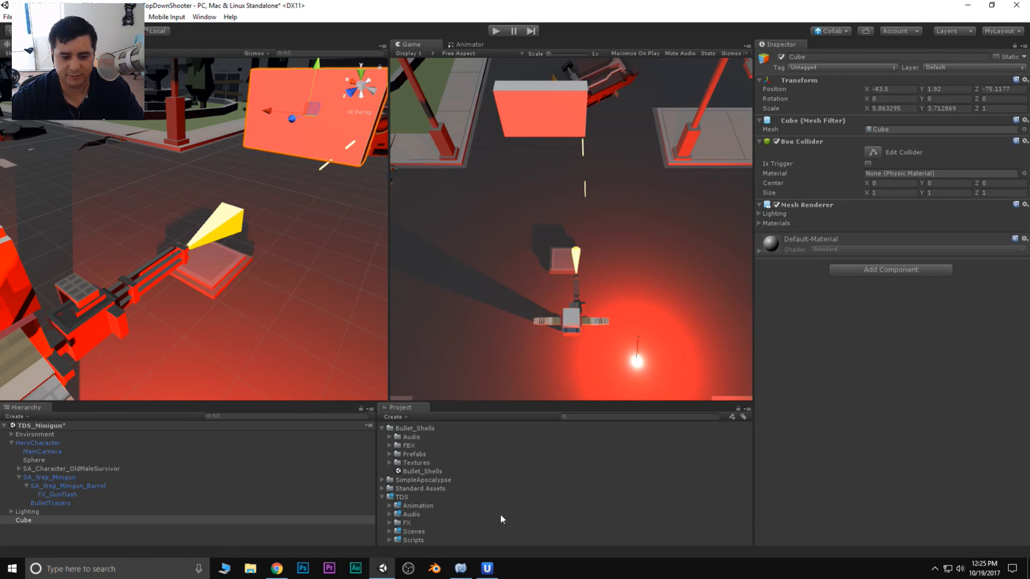
{"action": "left_click", "coordinate": [389, 522]}
{"action": "left_click_drag", "start_coordinate": [436, 401], "coordinate": [437, 288]}
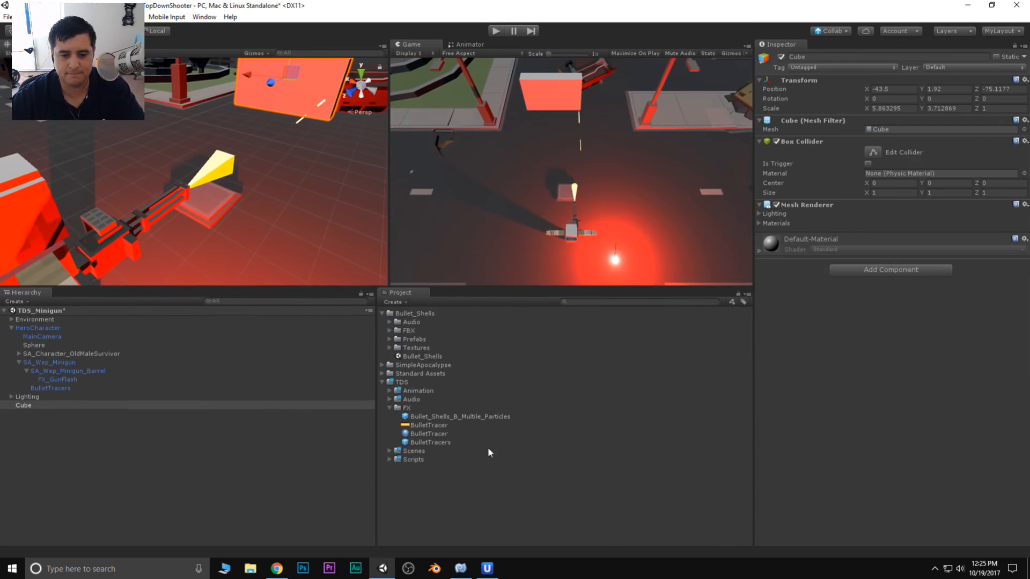
Review the Bullet_Shells_B_Multile_Particles prefab's particle settings, including its Texture Sheet Animation module.
{"action": "left_click", "coordinate": [448, 415]}
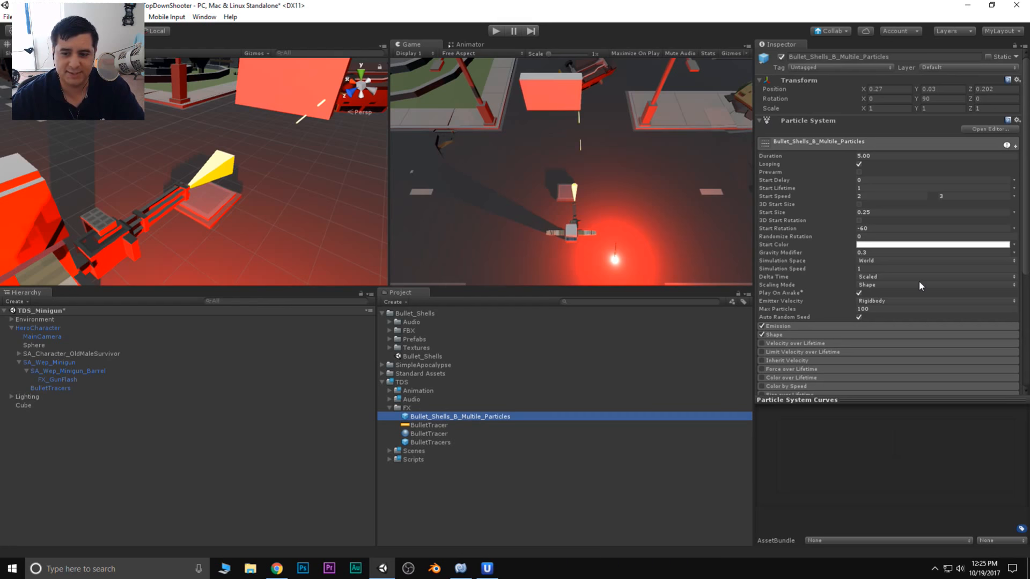
{"action": "scroll", "coordinate": [919, 280], "scroll_direction": "down", "scroll_amount": 5}
{"action": "left_click", "coordinate": [793, 311]}
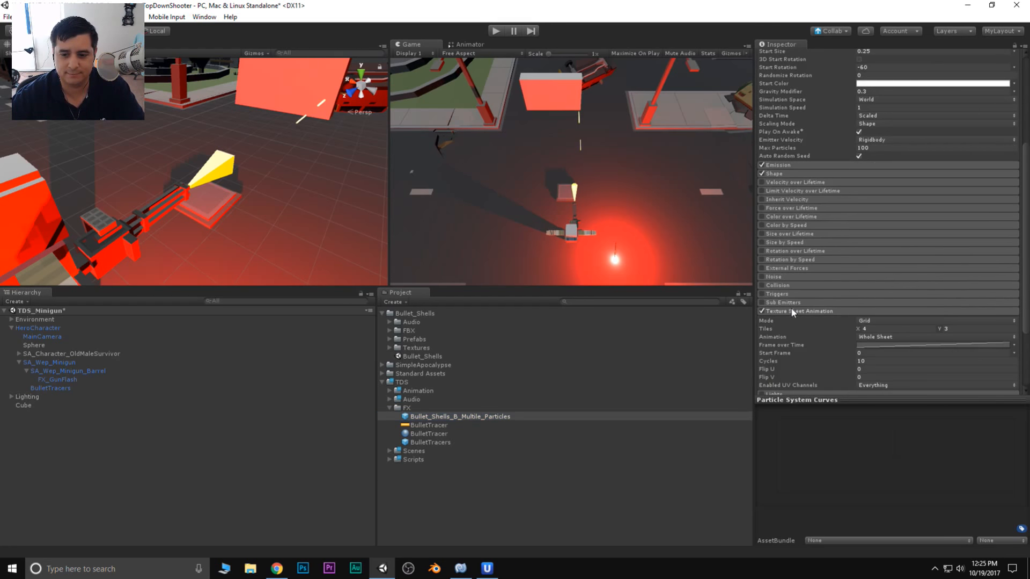
{"action": "scroll", "coordinate": [880, 323], "scroll_direction": "down", "scroll_amount": 3}
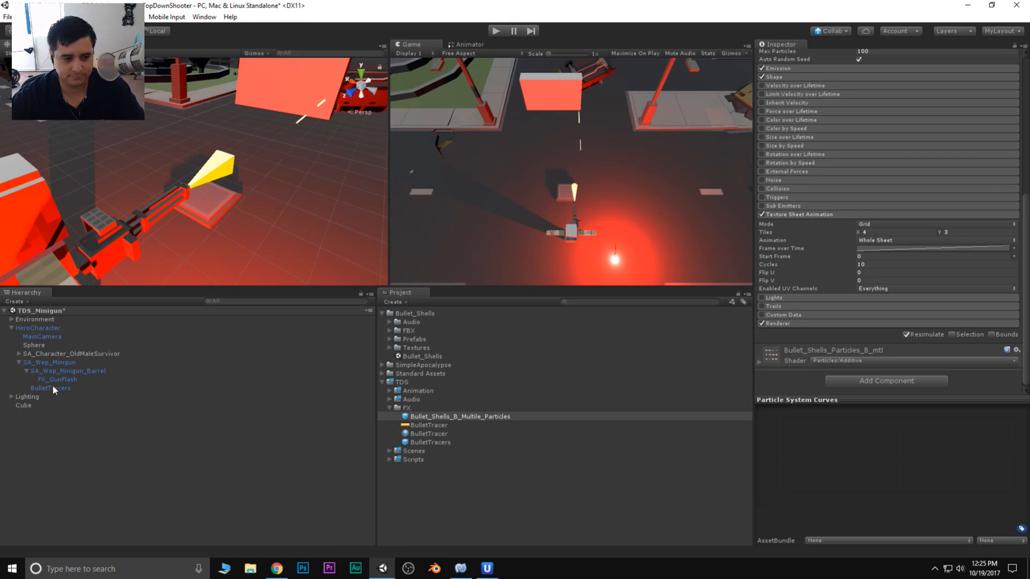
Add the Bullet_Shells_B_Multile_Particles prefab to the scene as a child of SA_Wep_Minigun.
{"action": "left_click", "coordinate": [54, 363]}
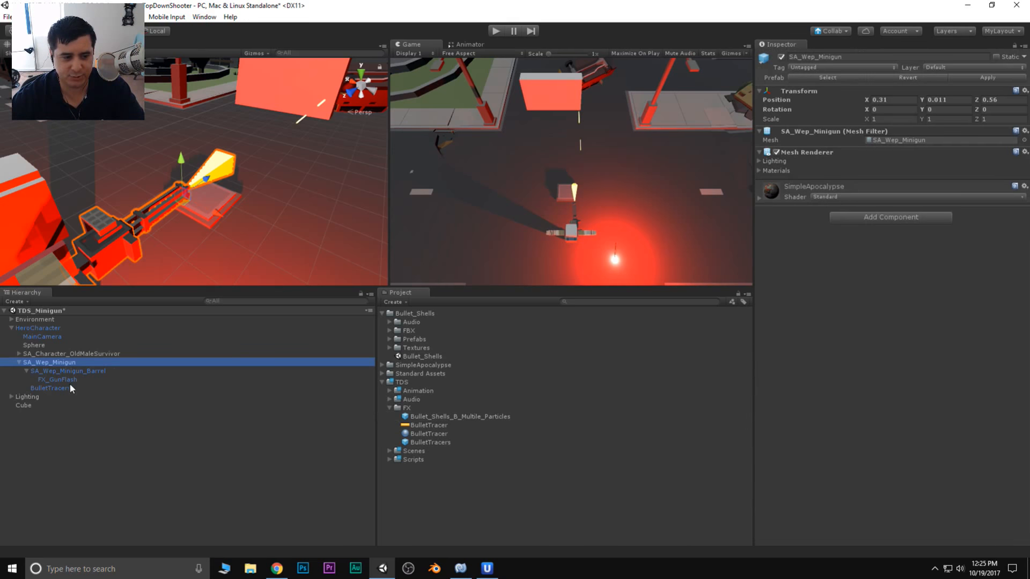
{"action": "left_click_drag", "start_coordinate": [454, 417], "coordinate": [133, 360]}
{"action": "middle_click_drag", "start_coordinate": [236, 249], "coordinate": [212, 125]}
{"action": "left_click_drag", "start_coordinate": [212, 126], "coordinate": [249, 219], "text": "alt"}
{"action": "middle_click_drag", "start_coordinate": [249, 218], "coordinate": [258, 258]}
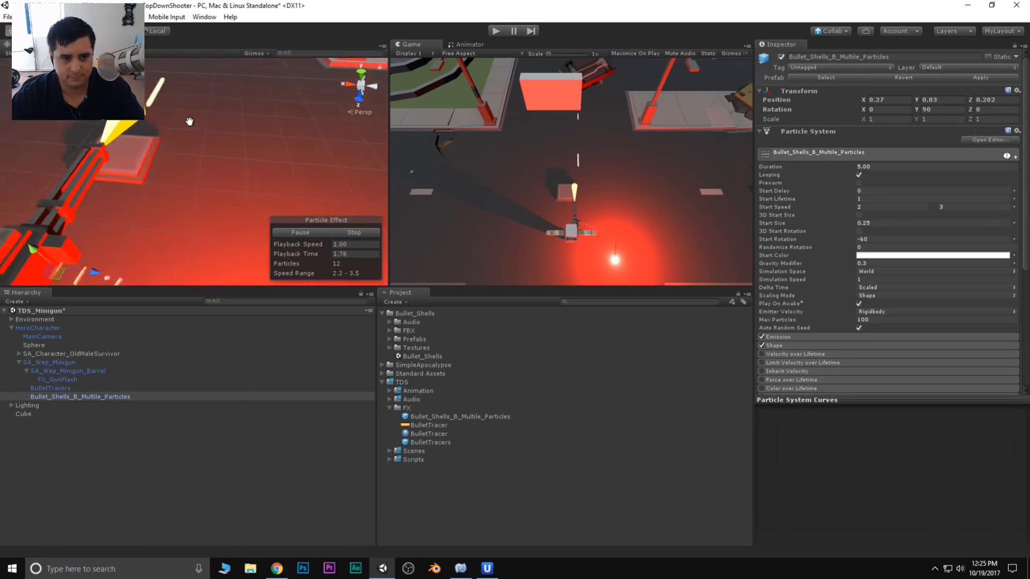
Examine the bullet shells ejecting from the minigun up close and from several angles.
{"action": "scroll", "coordinate": [172, 140], "scroll_direction": "up", "scroll_amount": 3}
{"action": "middle_click_drag", "start_coordinate": [173, 140], "coordinate": [164, 100]}
{"action": "scroll", "coordinate": [163, 95], "scroll_direction": "down", "scroll_amount": 3}
{"action": "scroll", "coordinate": [160, 101], "scroll_direction": "up", "scroll_amount": 2}
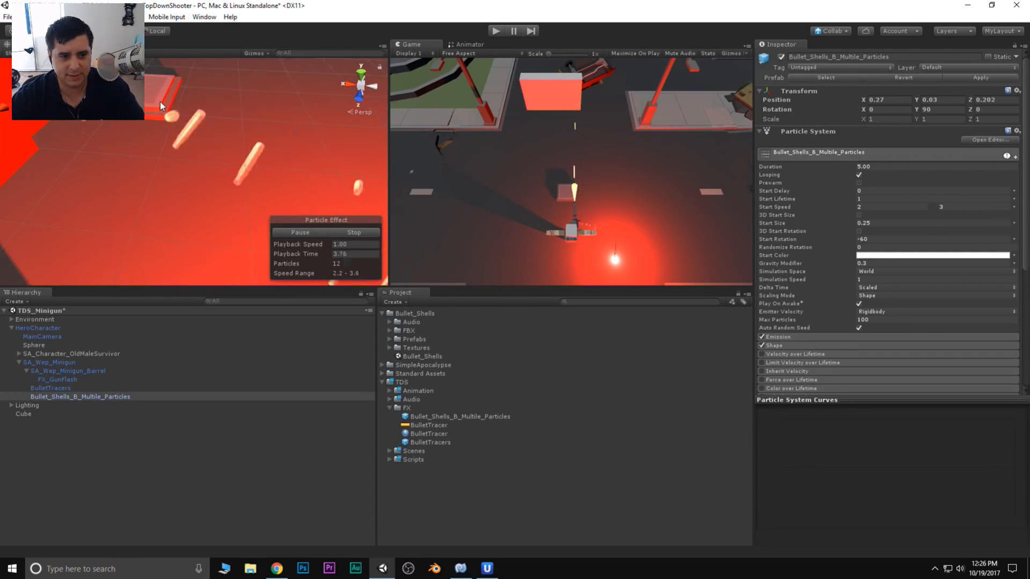
{"action": "left_click_drag", "start_coordinate": [159, 101], "coordinate": [194, 104], "text": "alt"}
{"action": "scroll", "coordinate": [193, 107], "scroll_direction": "up", "scroll_amount": 3}
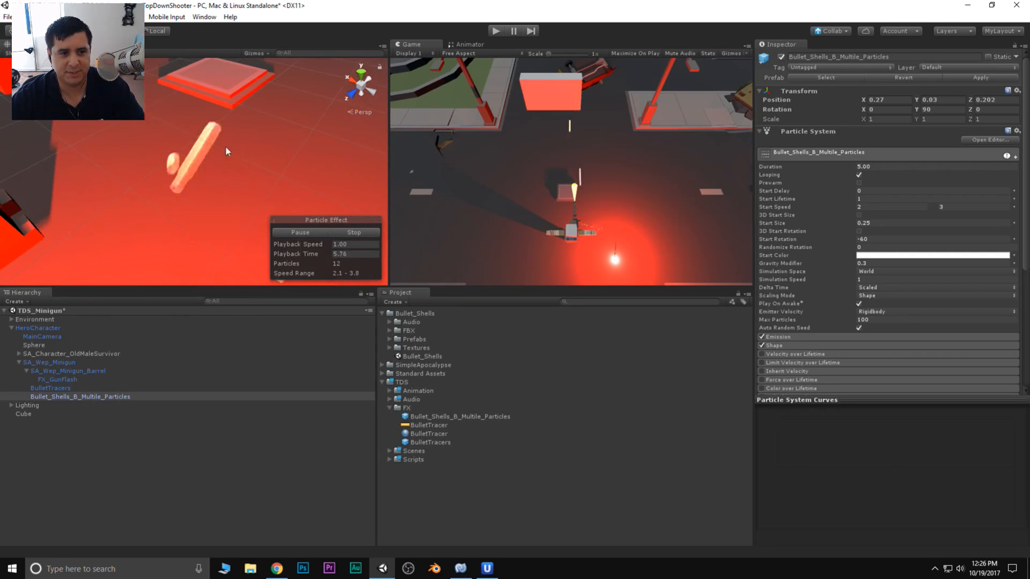
{"action": "left_click_drag", "start_coordinate": [225, 150], "coordinate": [143, 80], "text": "alt"}
{"action": "middle_click_drag", "start_coordinate": [261, 157], "coordinate": [230, 184]}
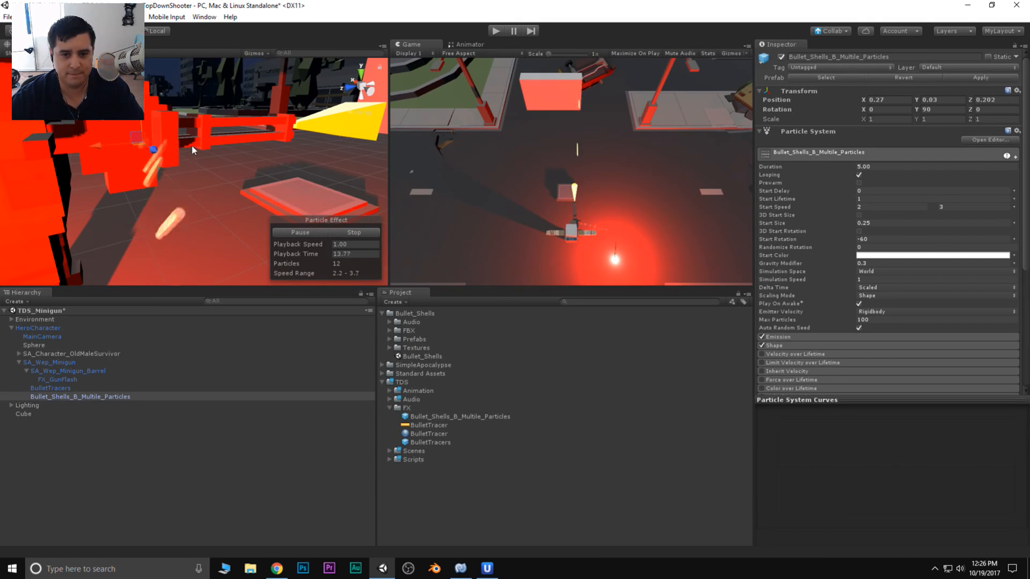
{"action": "scroll", "coordinate": [223, 143], "scroll_direction": "down", "scroll_amount": 2}
{"action": "right_click_drag", "start_coordinate": [223, 143], "coordinate": [320, 120]}
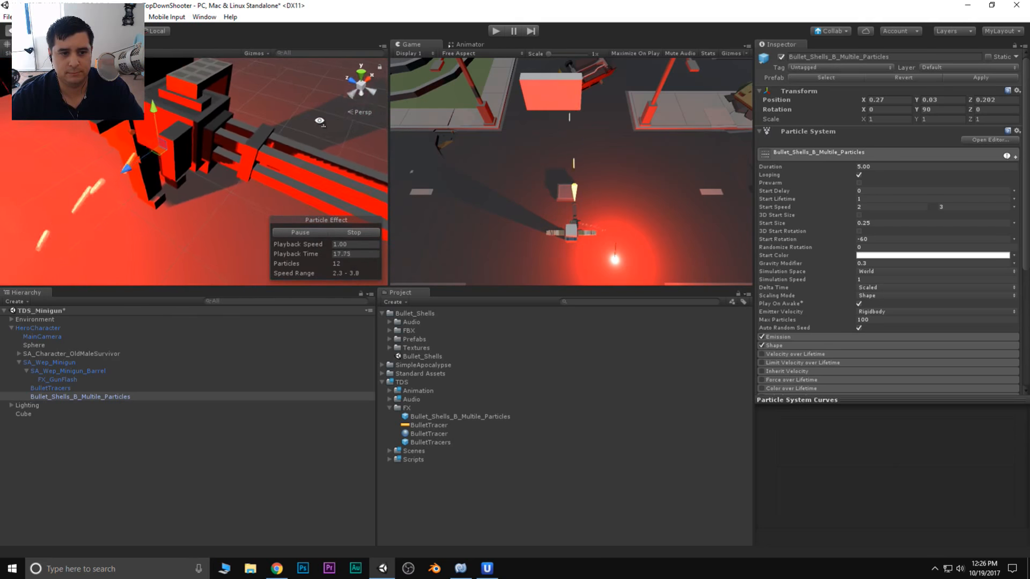
{"action": "middle_click_drag", "start_coordinate": [320, 119], "coordinate": [145, 153]}
{"action": "right_click_drag", "start_coordinate": [145, 153], "coordinate": [200, 145]}
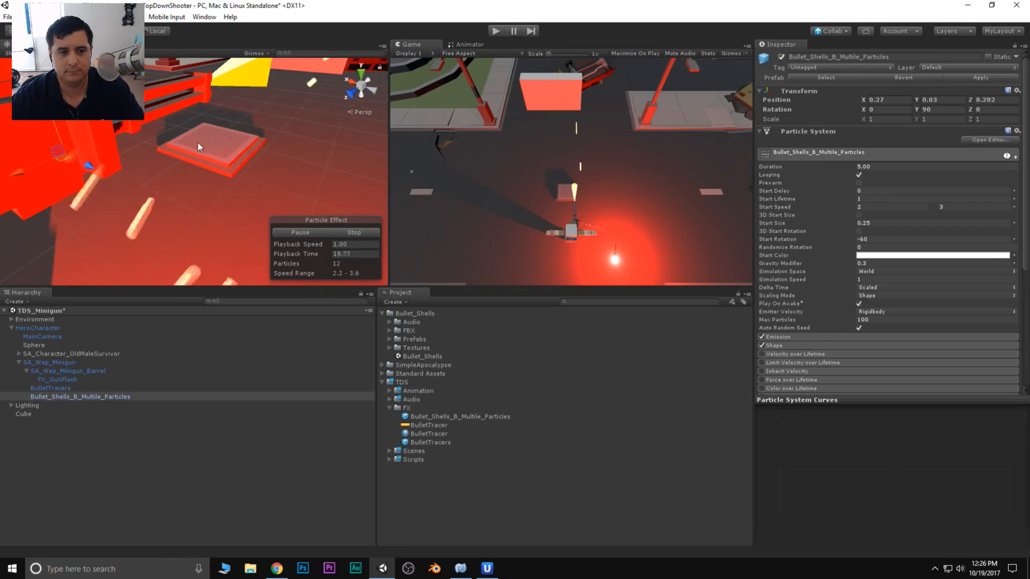
{"action": "scroll", "coordinate": [197, 167], "scroll_direction": "down", "scroll_amount": 4}
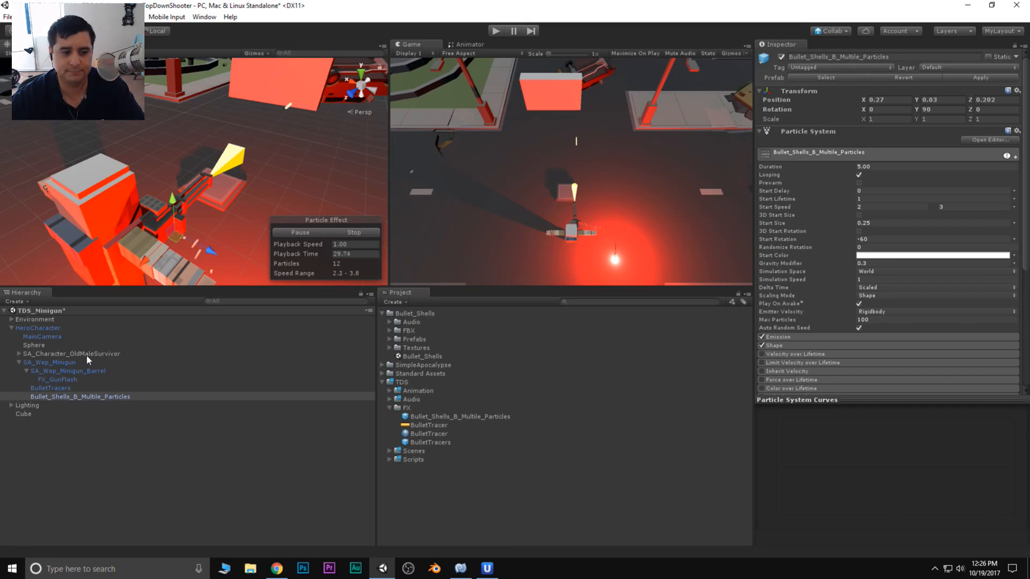
Run the game and move the character around the street to test the tracers, gun flash and ejected shells.
{"action": "left_click_drag", "start_coordinate": [121, 272], "coordinate": [187, 315], "text": "alt"}
{"action": "left_click", "coordinate": [494, 34]}
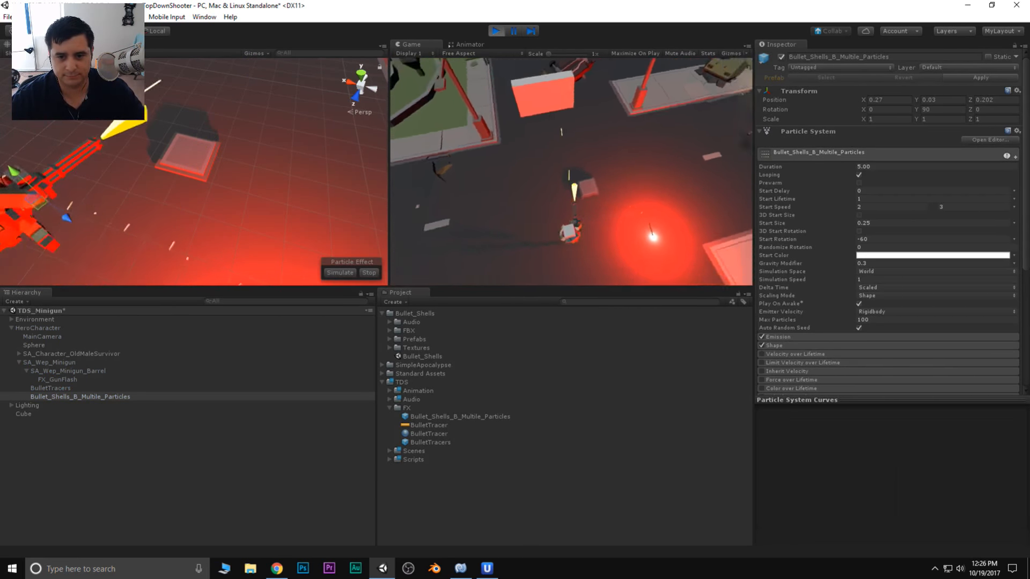
{"action": "key", "text": "d"}
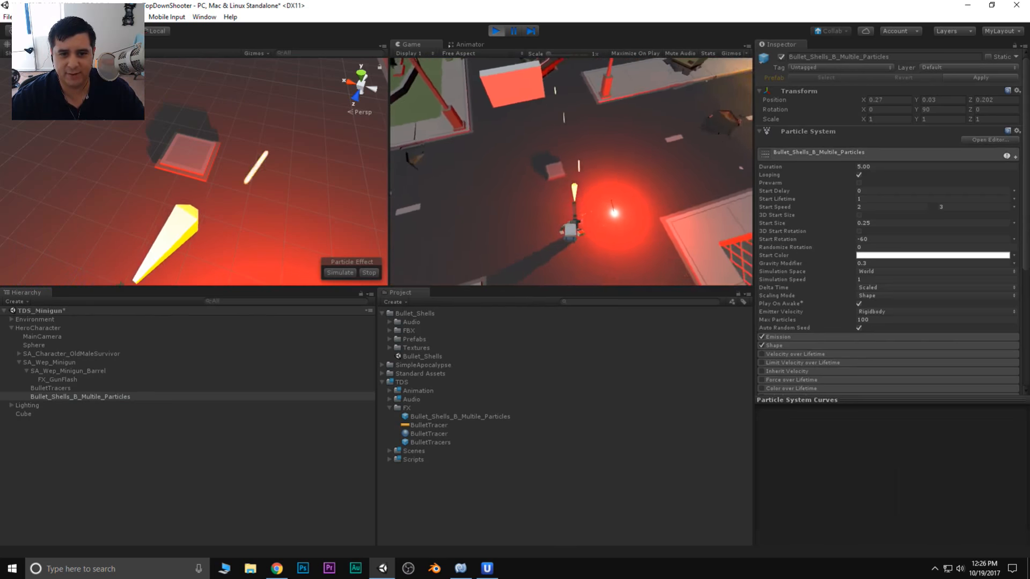
{"action": "key", "text": "a"}
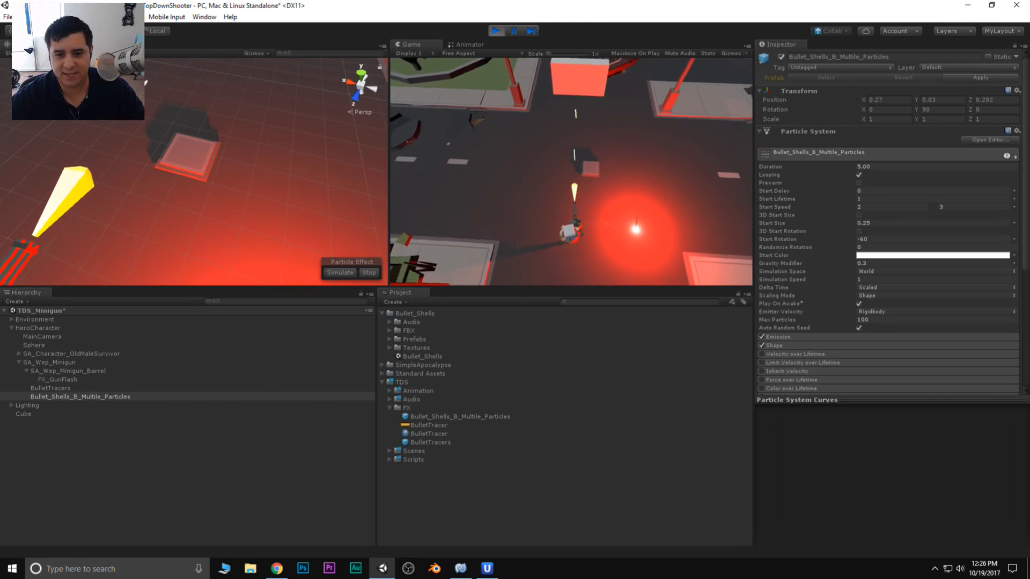
{"action": "key", "text": "s"}
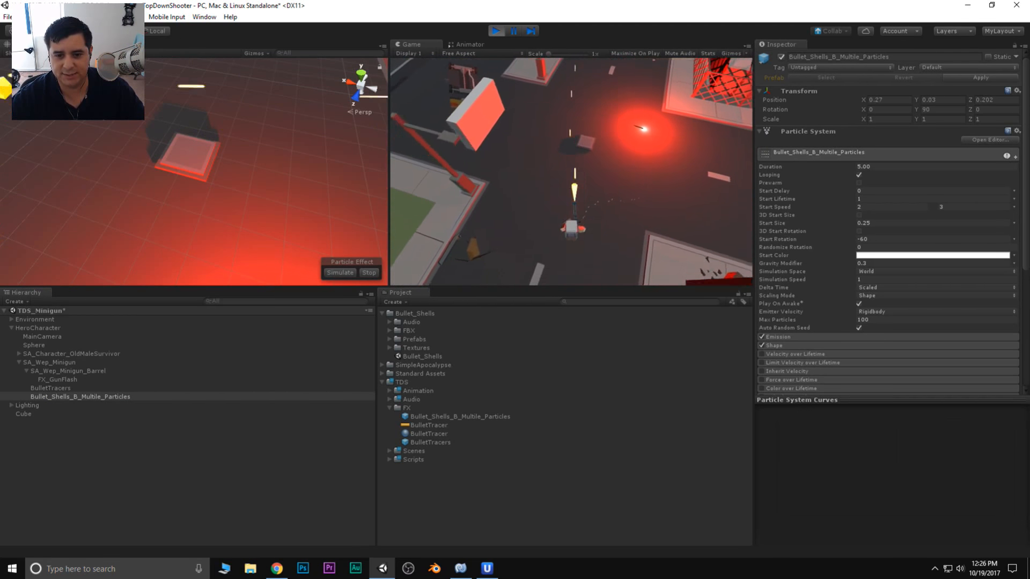